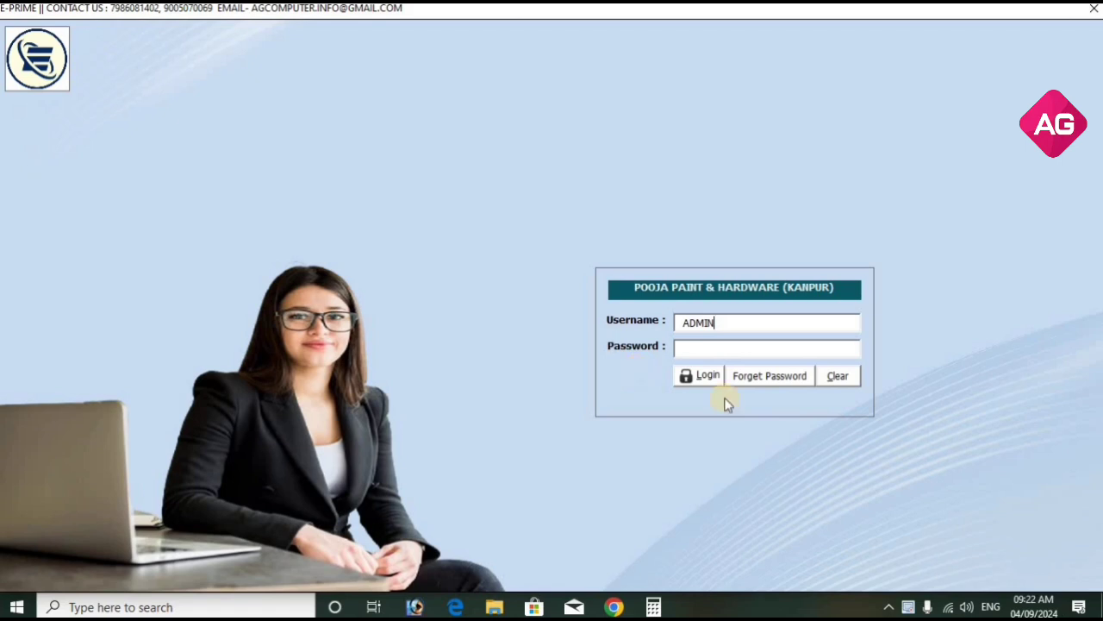
Step: Log in to the ADMIN account with the account password
{"action": "left_click", "coordinate": [769, 350]}
{"action": "type", "text": "***"}
{"action": "left_click", "coordinate": [691, 376]}
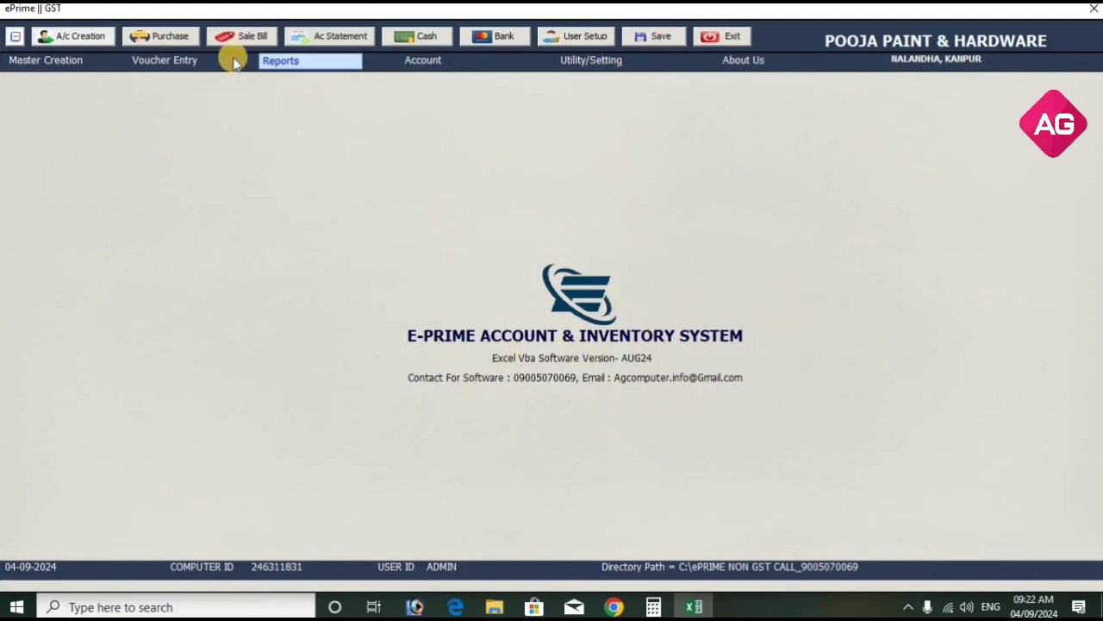
Step: Open the Company Master details and change the company name to AG ELECTRONIC HUB
{"action": "left_click", "coordinate": [66, 62]}
{"action": "left_click", "coordinate": [76, 91]}
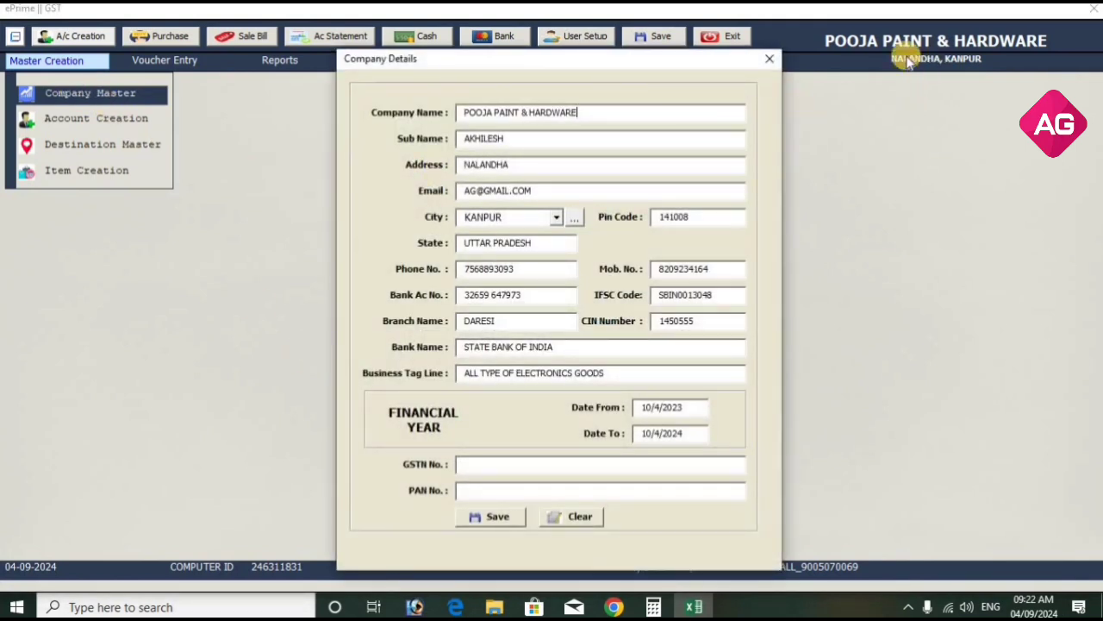
{"action": "left_click_drag", "start_coordinate": [581, 112], "coordinate": [465, 114]}
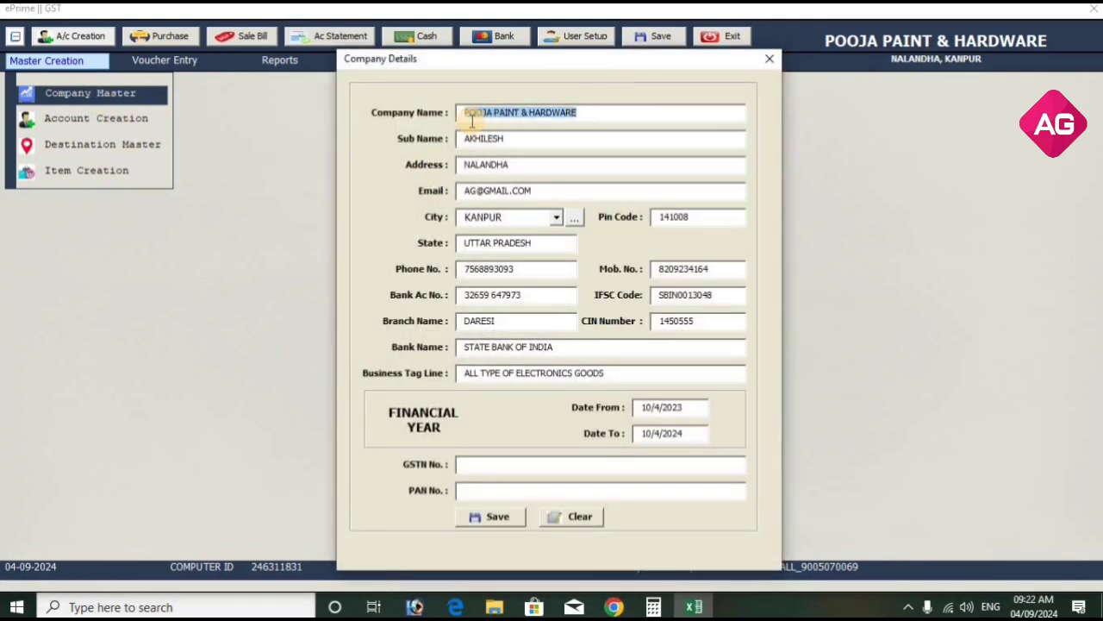
{"action": "type", "text": "AG"}
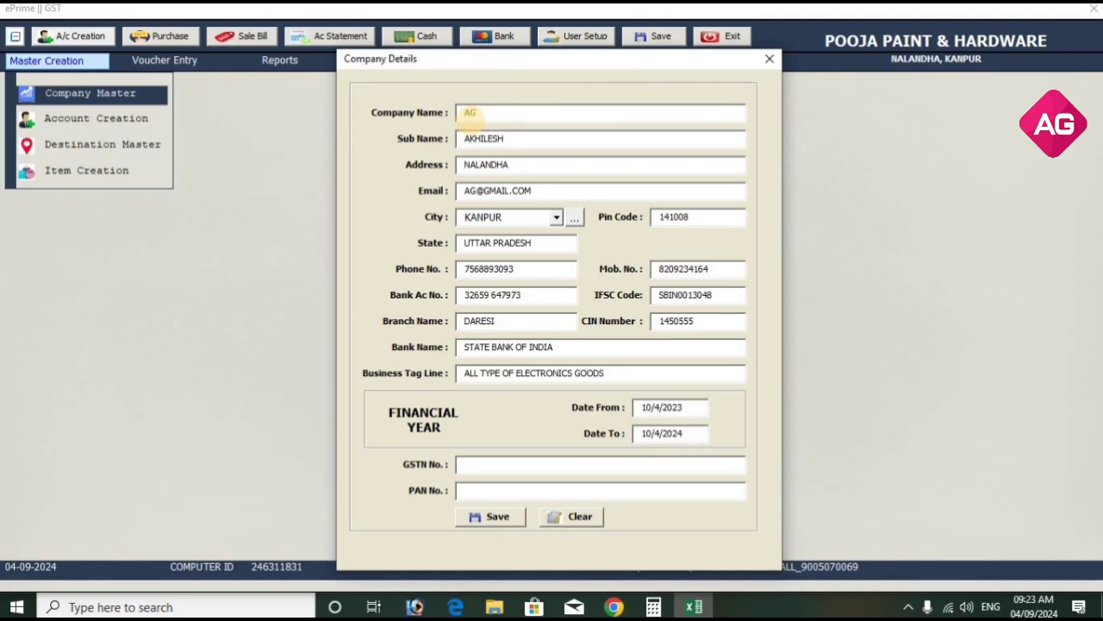
{"action": "type", "text": " ELECTRONIC HUB"}
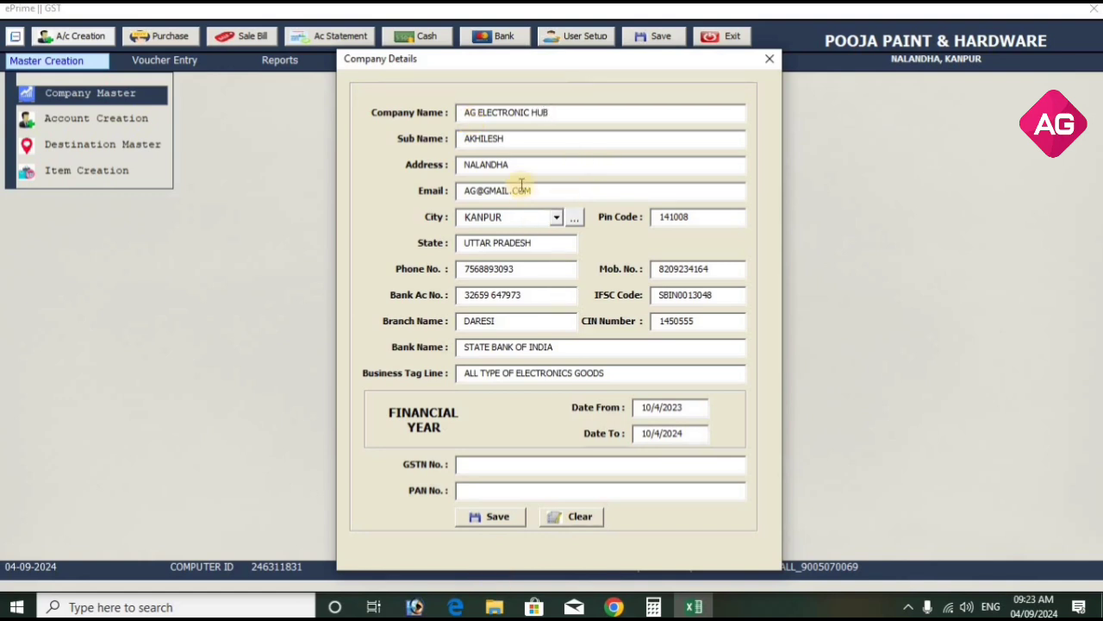
Step: Change the company address to KANPUR, then save and close the company details and save the application data
{"action": "left_click_drag", "start_coordinate": [527, 164], "coordinate": [275, 167]}
{"action": "type", "text": "KANPUR"}
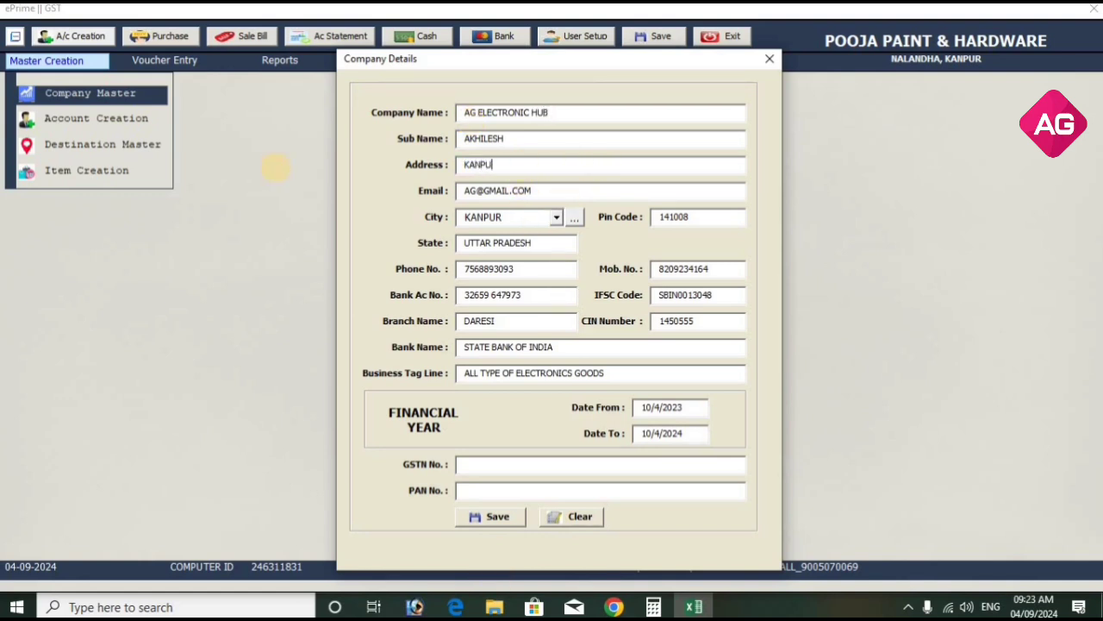
{"action": "left_click", "coordinate": [513, 519]}
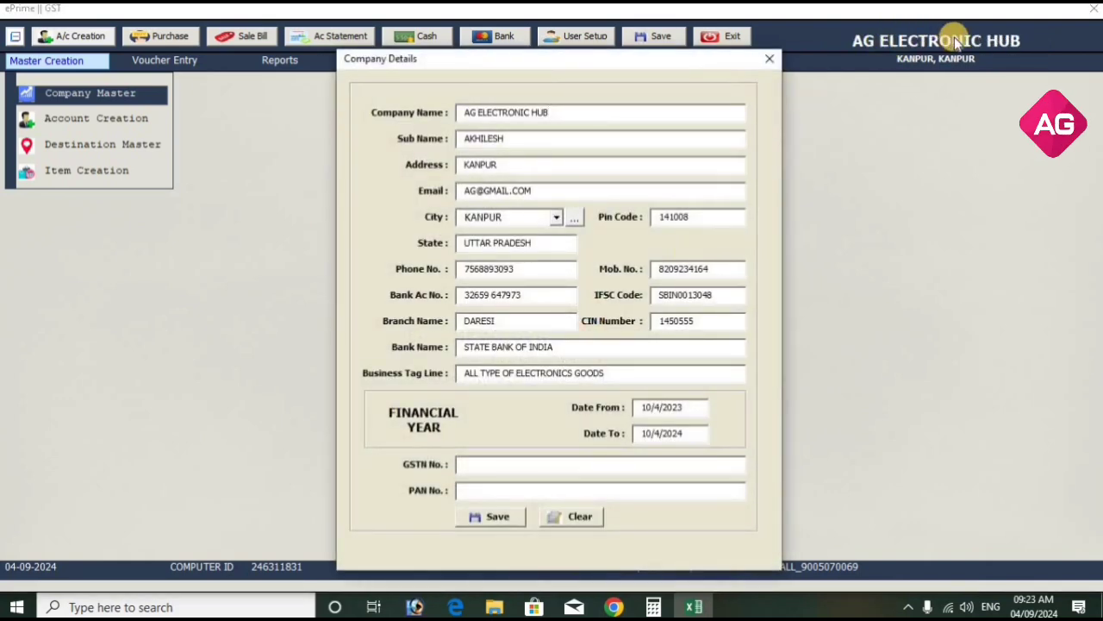
{"action": "left_click", "coordinate": [770, 55]}
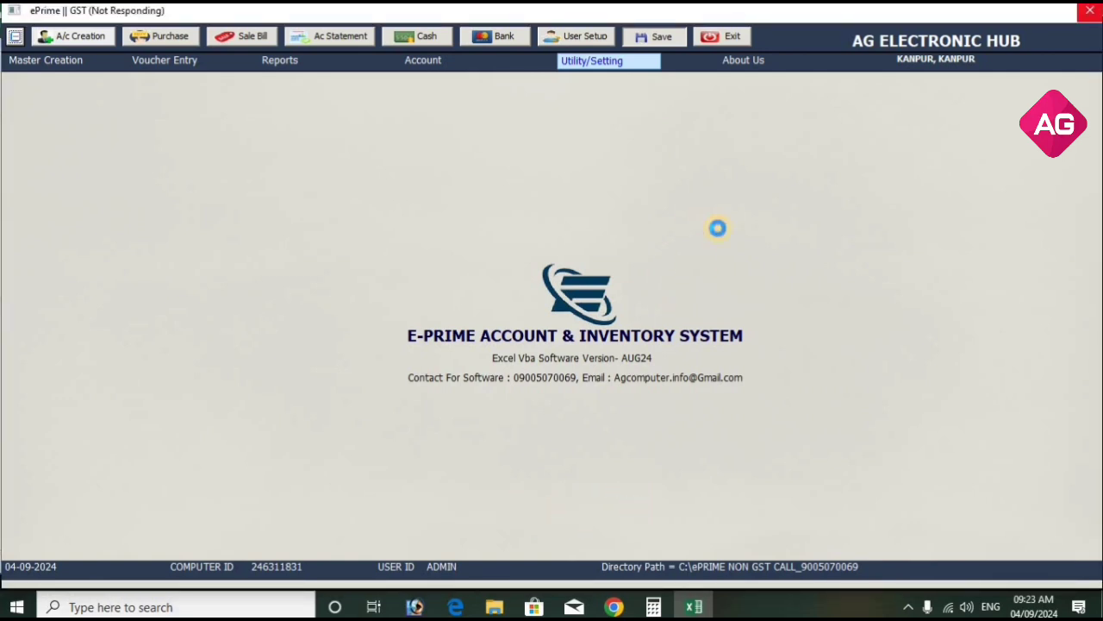
{"action": "left_click", "coordinate": [635, 352]}
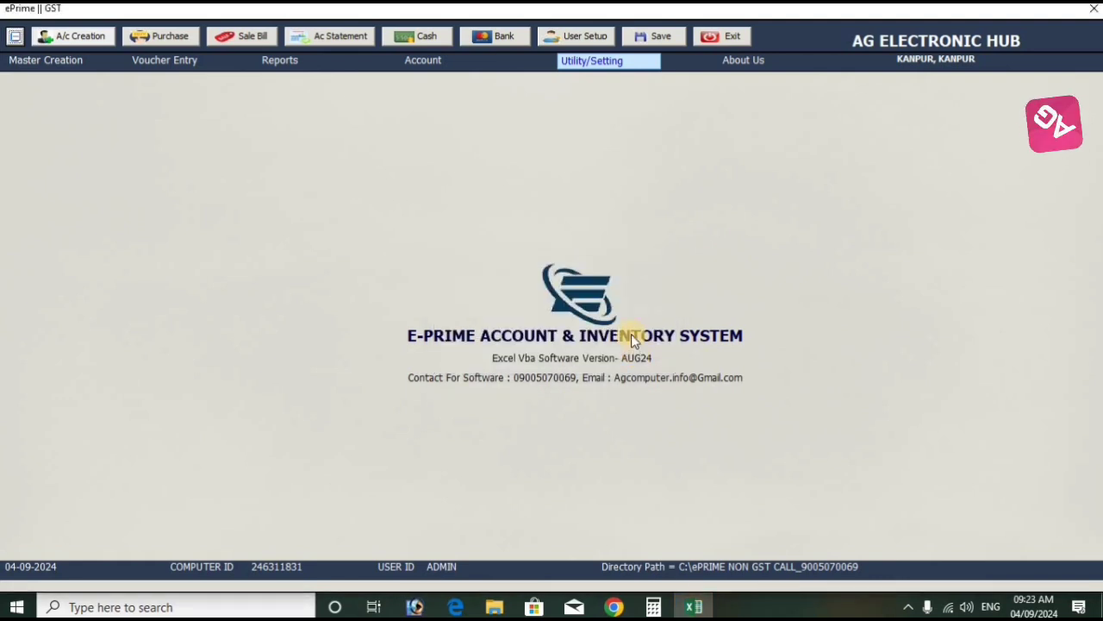
Step: Start a new entry in Item Creation with item name BULB, description SISKA and unit PCS
{"action": "left_click", "coordinate": [64, 62]}
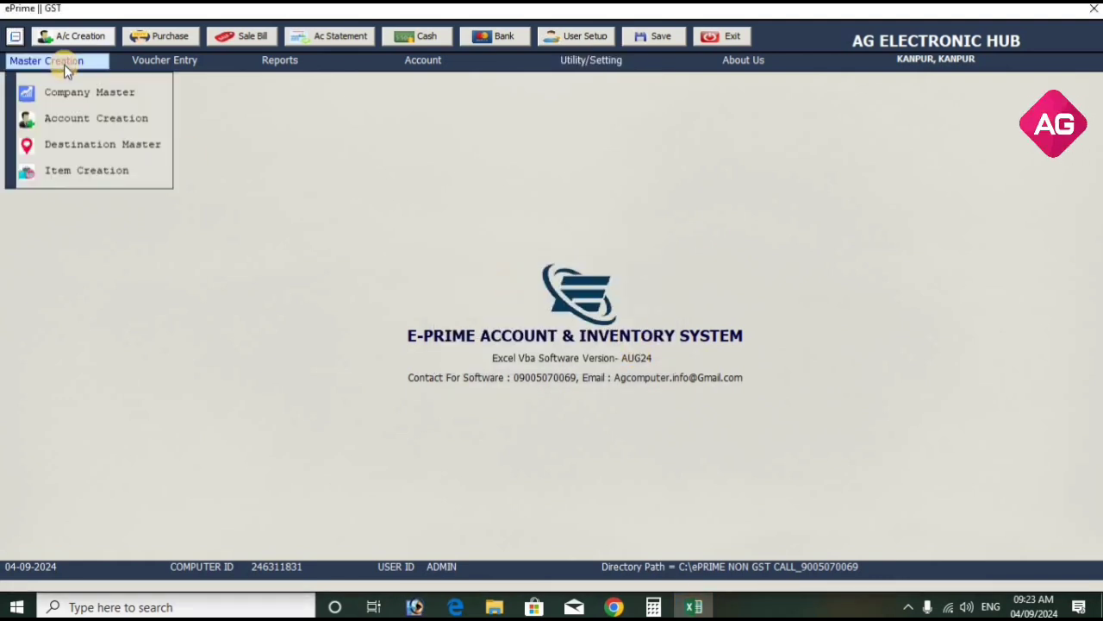
{"action": "left_click", "coordinate": [79, 173]}
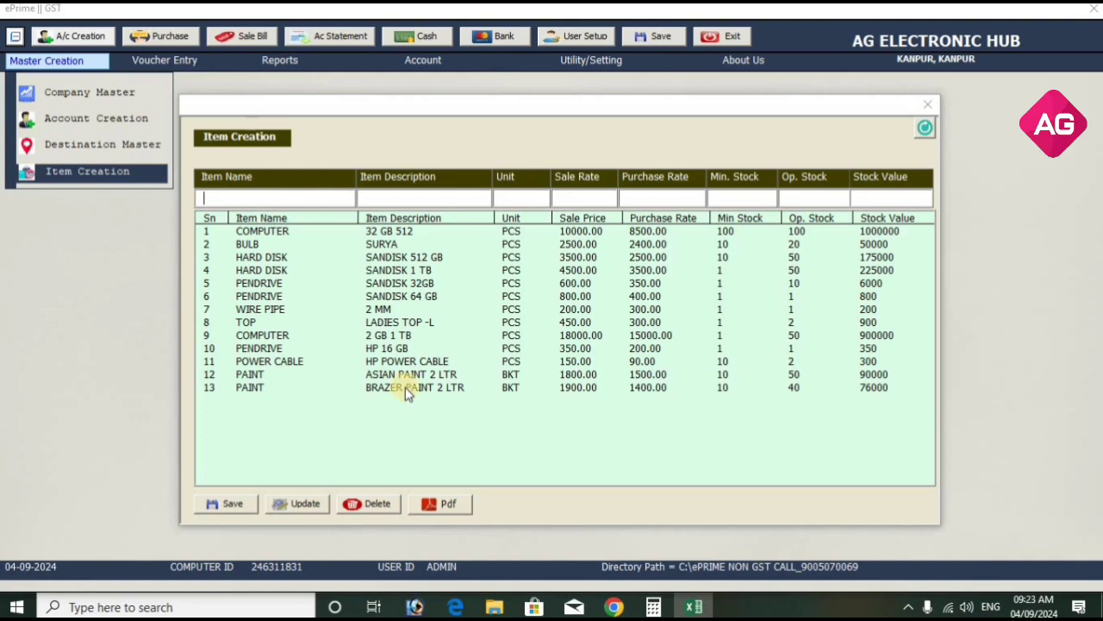
{"action": "left_click", "coordinate": [303, 197]}
{"action": "left_click", "coordinate": [309, 246]}
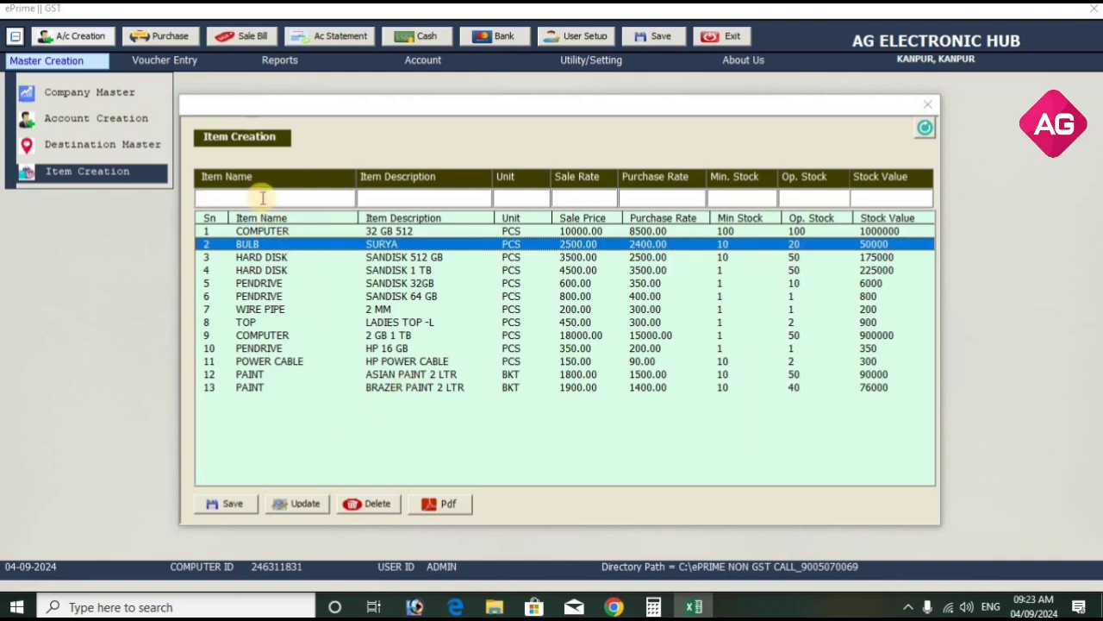
{"action": "type", "text": "BULB "}
{"action": "type", "text": "SISKA "}
{"action": "type", "text": "PCS "}
Step: Give the new item sale rate 150, purchase rate 100, minimum stock 10 and opening stock 100, and save it
{"action": "type", "text": "1"}
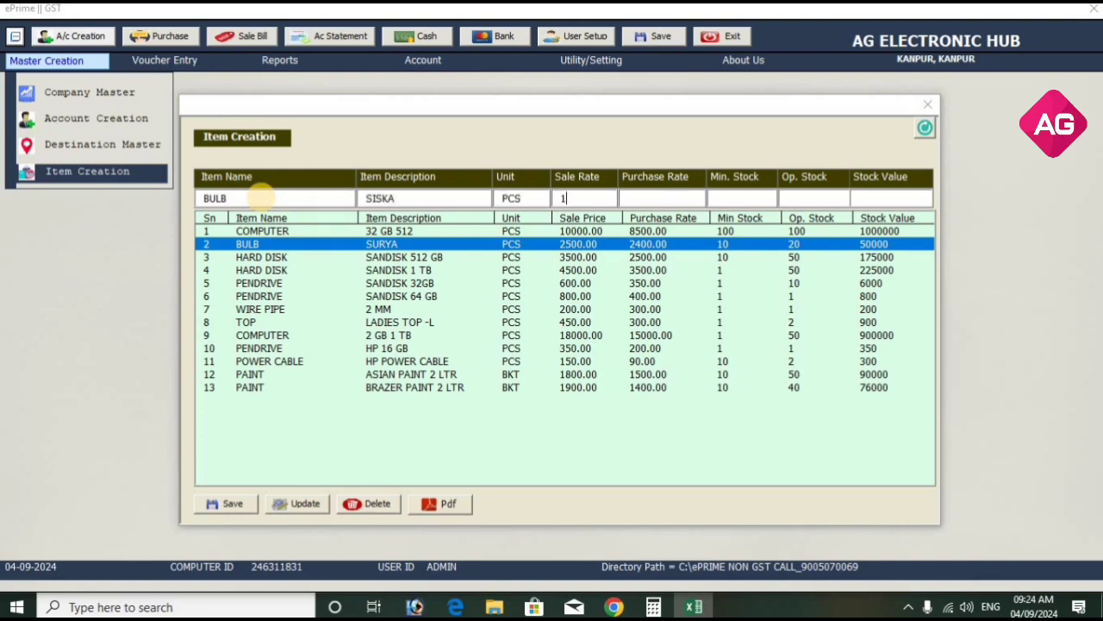
{"action": "type", "text": "50"}
{"action": "key", "text": "Return"}
{"action": "type", "text": "10"}
{"action": "type", "text": "100"}
{"action": "key", "text": "Return"}
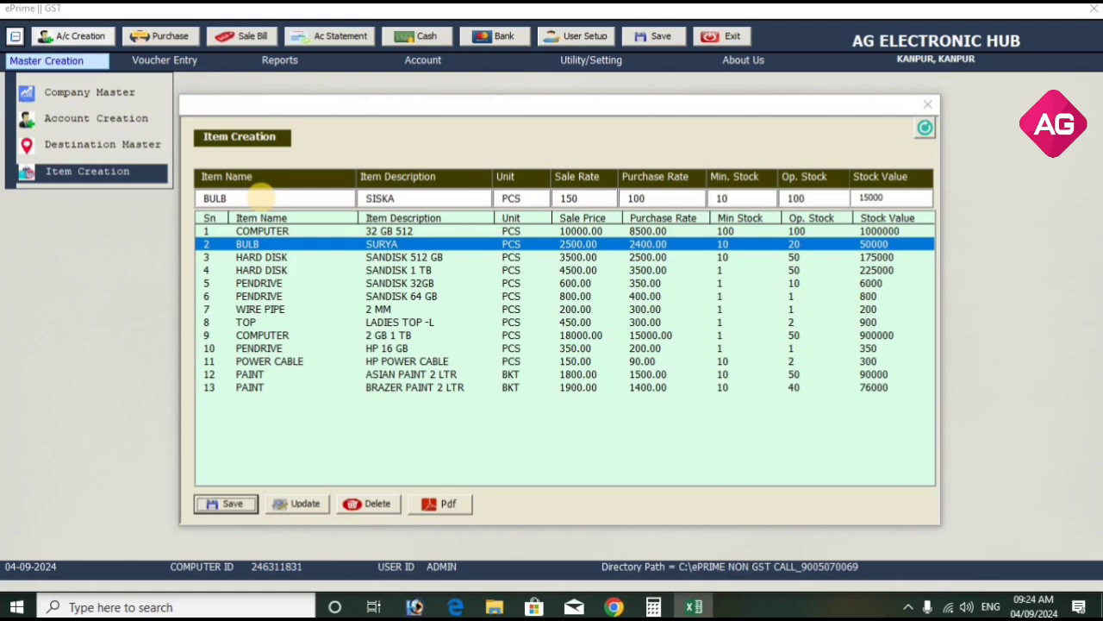
{"action": "key", "text": "Return"}
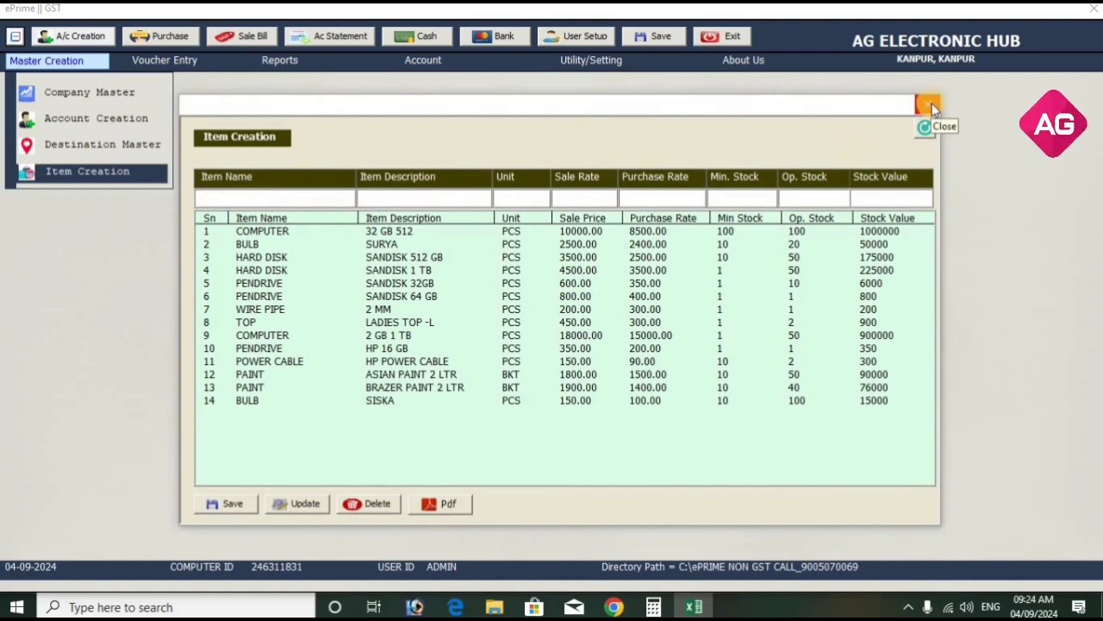
Step: Update the SISKA bulb's sale rate to 140 and close the item list
{"action": "left_click", "coordinate": [252, 246]}
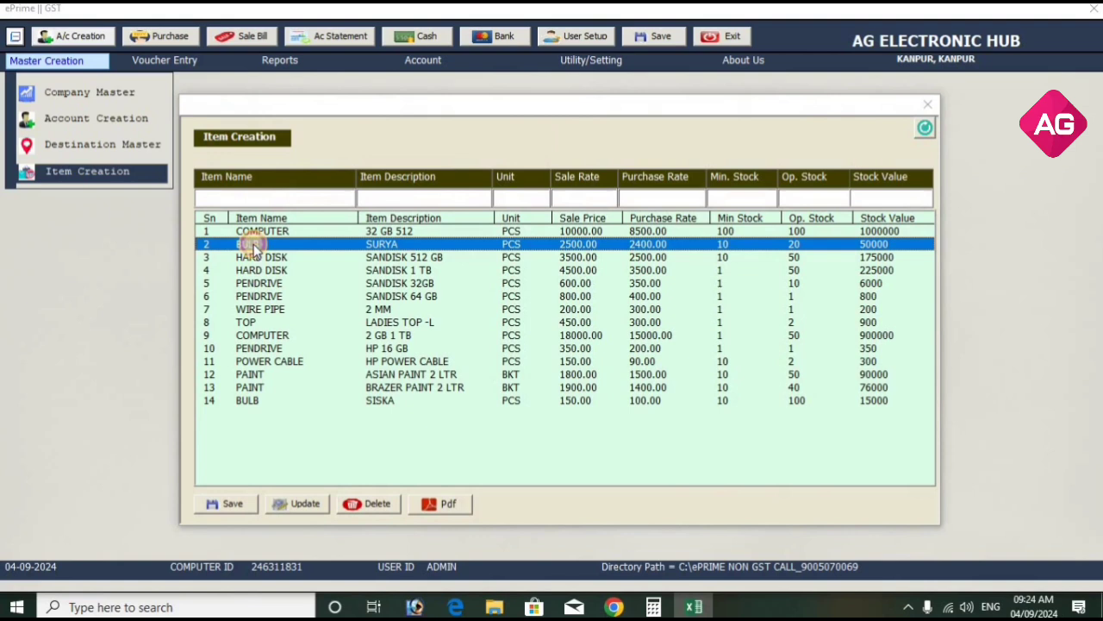
{"action": "left_click", "coordinate": [278, 402]}
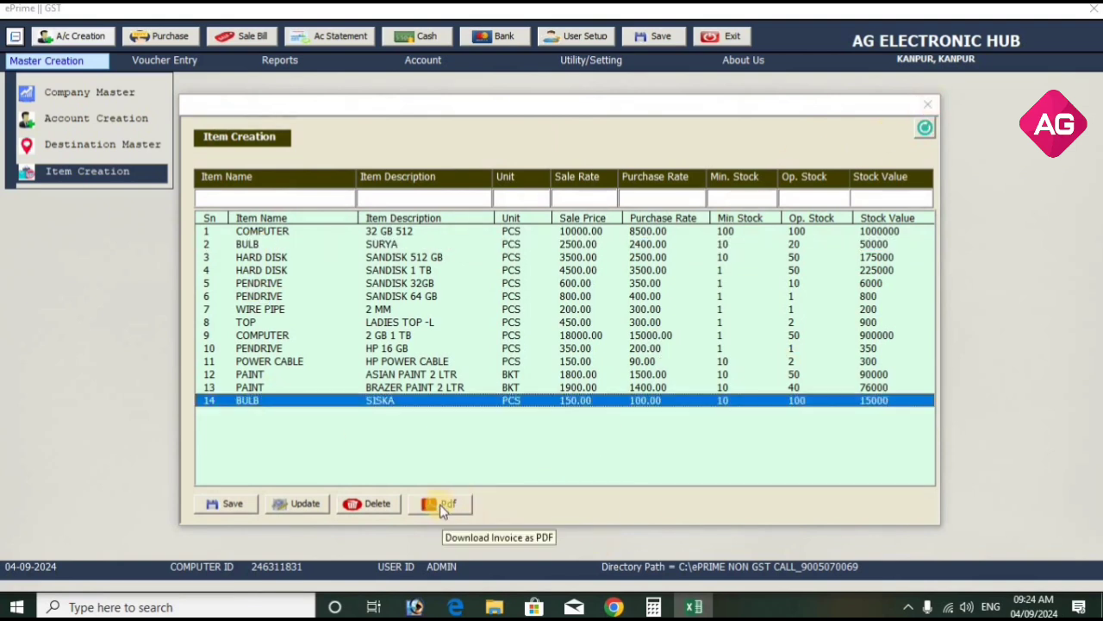
{"action": "double_click", "coordinate": [330, 401]}
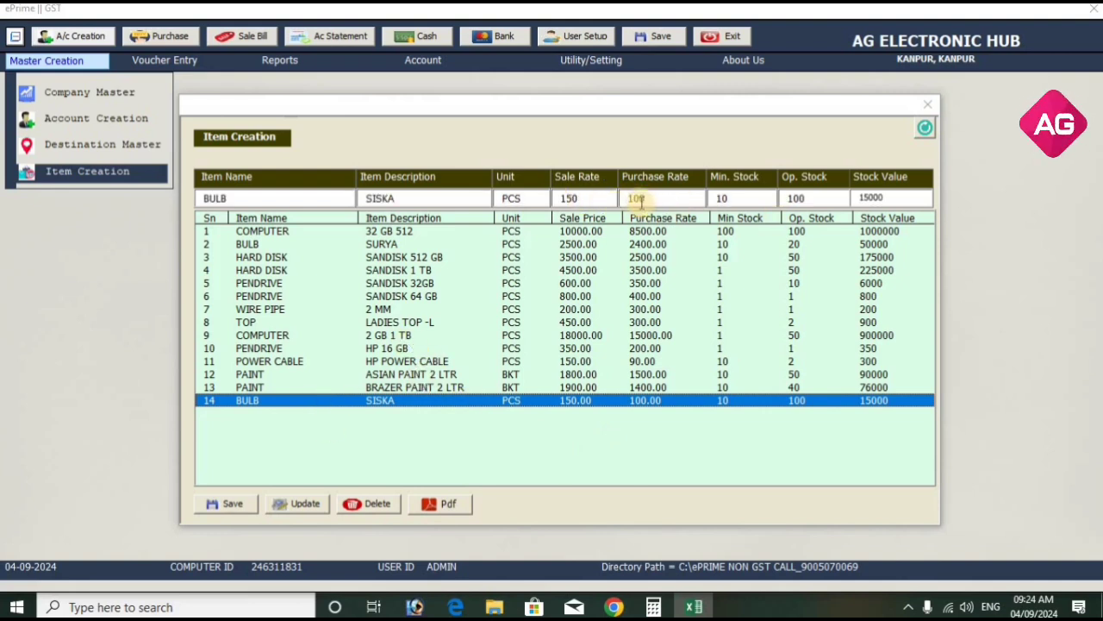
{"action": "left_click_drag", "start_coordinate": [612, 198], "coordinate": [490, 198]}
{"action": "type", "text": "140"}
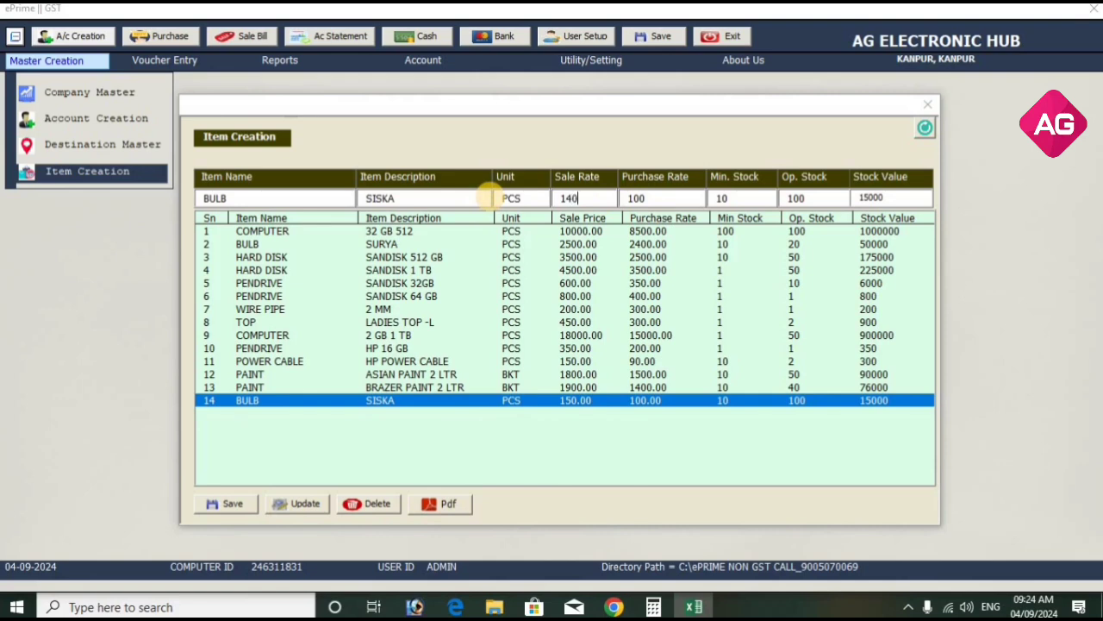
{"action": "left_click", "coordinate": [306, 504]}
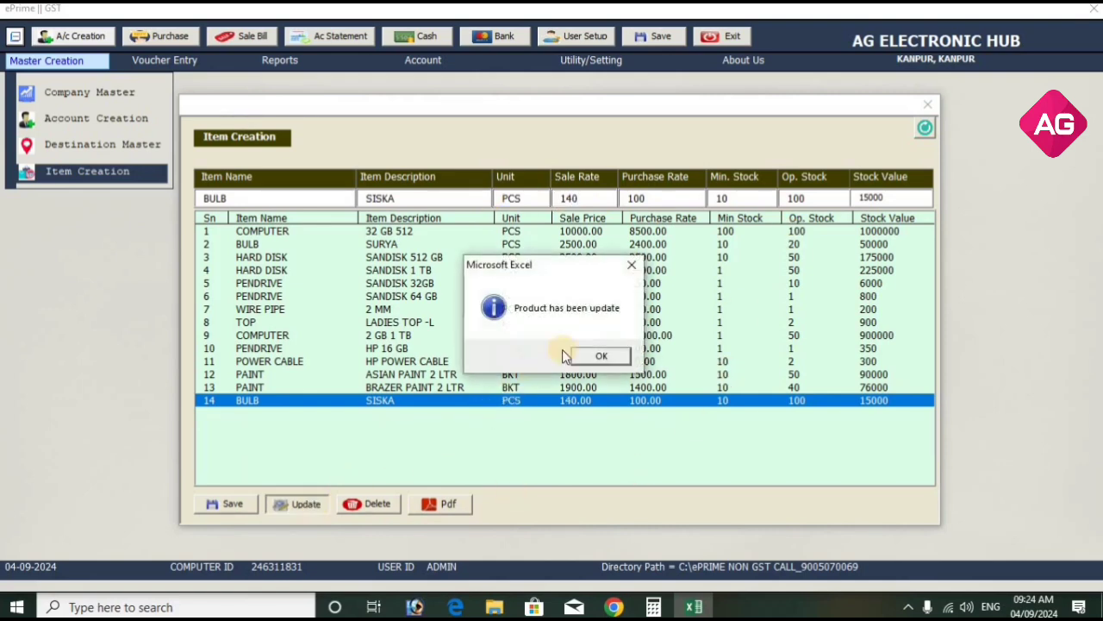
{"action": "left_click", "coordinate": [588, 357]}
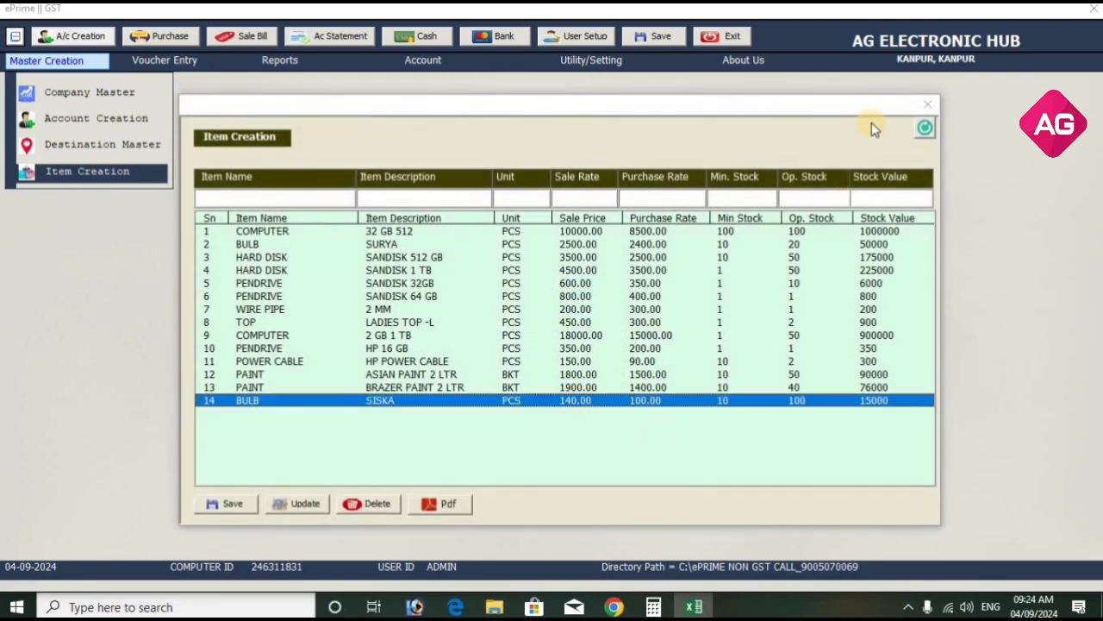
{"action": "left_click", "coordinate": [924, 106]}
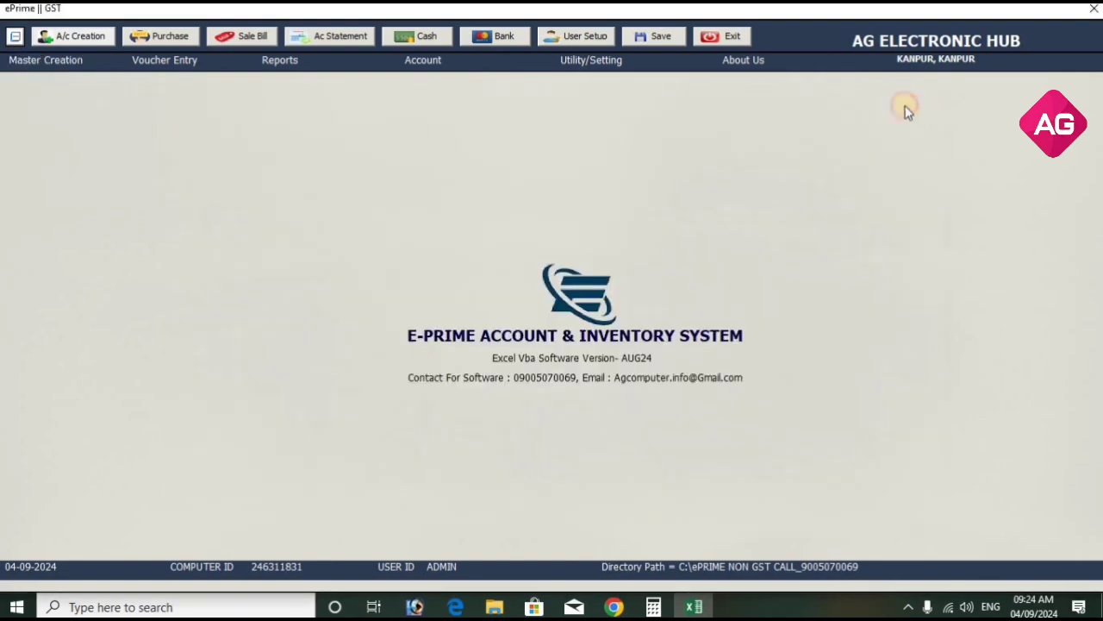
Step: Start a new account in Account Creation with party name ABC COMPANY under the CUSTOMER group
{"action": "left_click", "coordinate": [67, 62]}
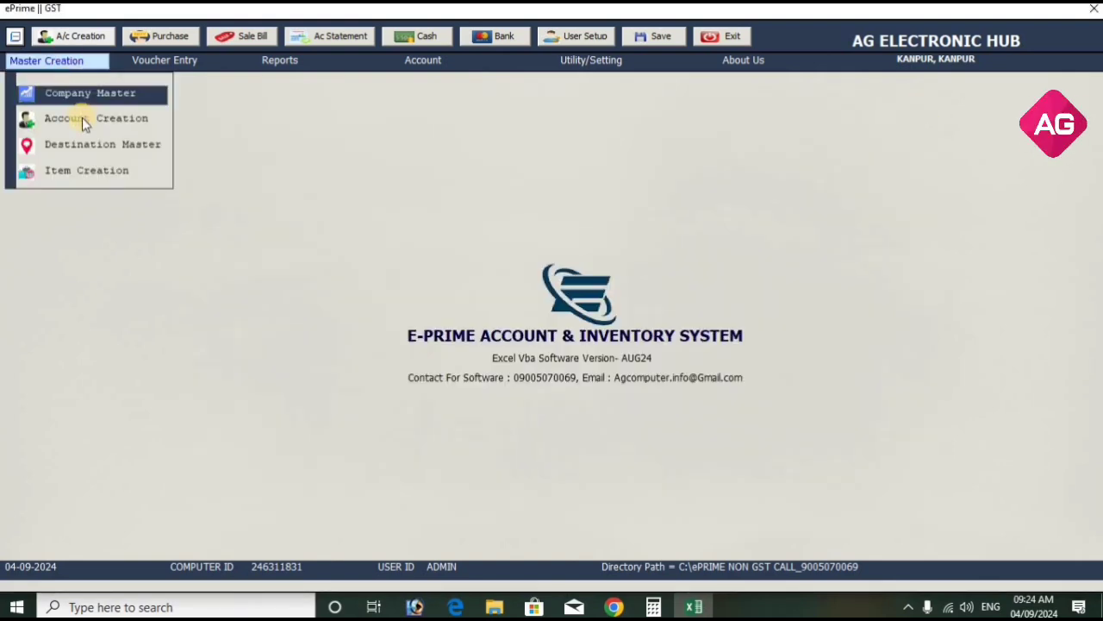
{"action": "left_click", "coordinate": [83, 124]}
{"action": "left_click", "coordinate": [467, 465]}
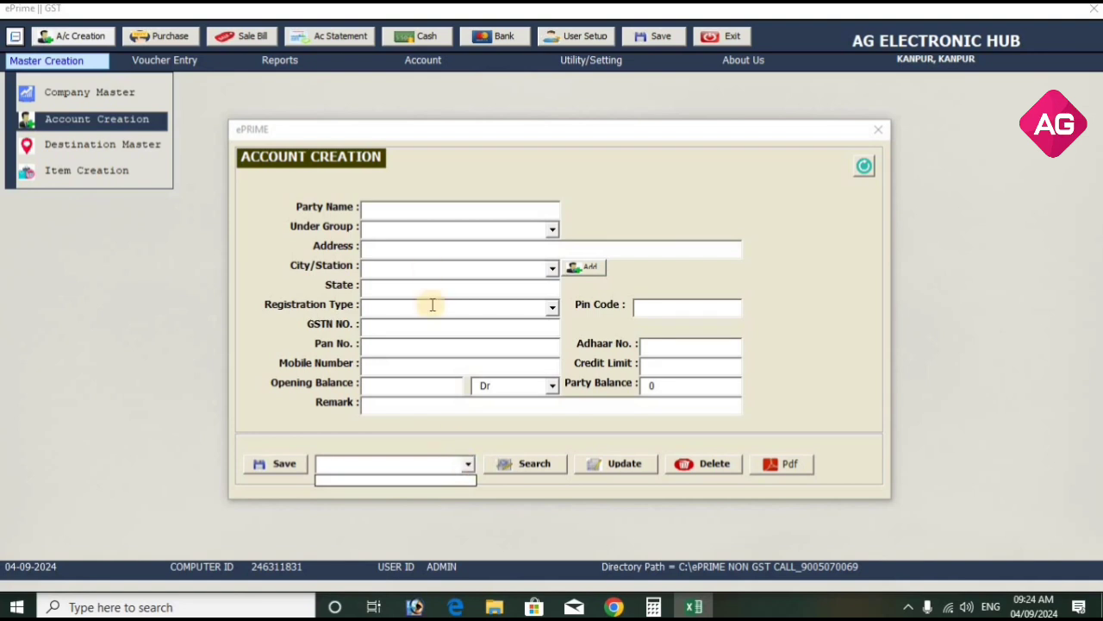
{"action": "left_click", "coordinate": [425, 211]}
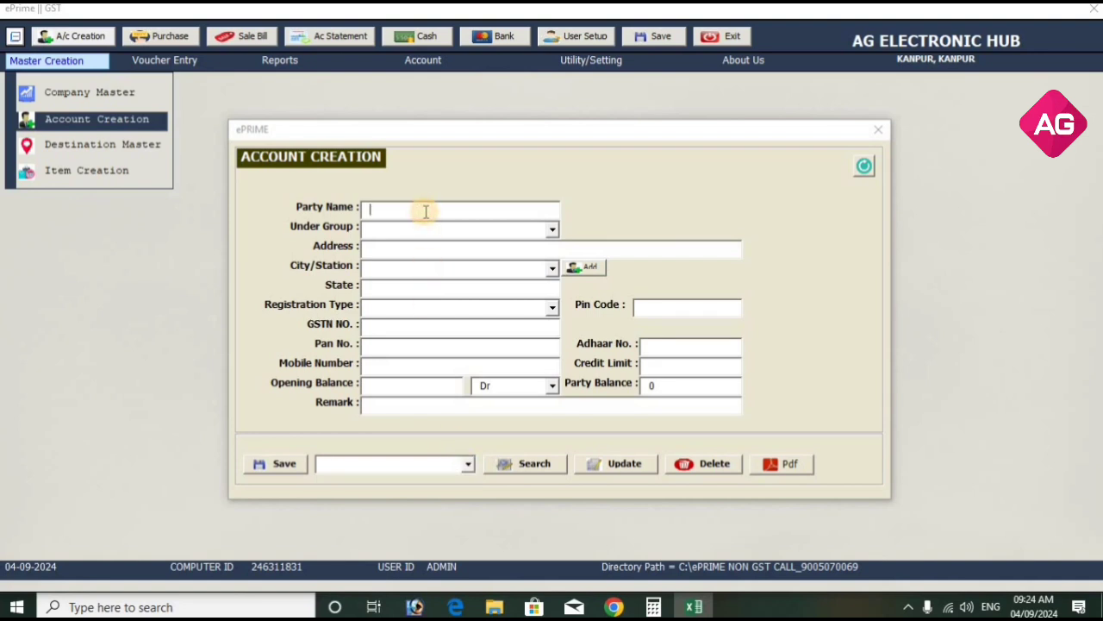
{"action": "type", "text": "ABC COMPANY"}
{"action": "key", "text": "Return"}
{"action": "type", "text": "CUSTOMER"}
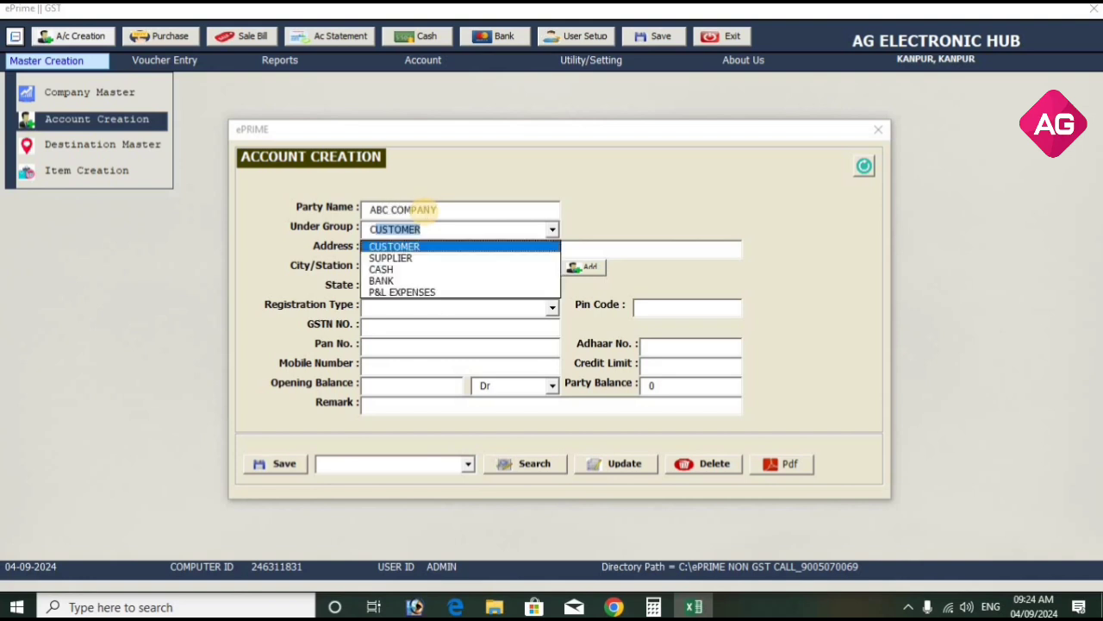
{"action": "key", "text": "Return"}
{"action": "key", "text": "Return"}
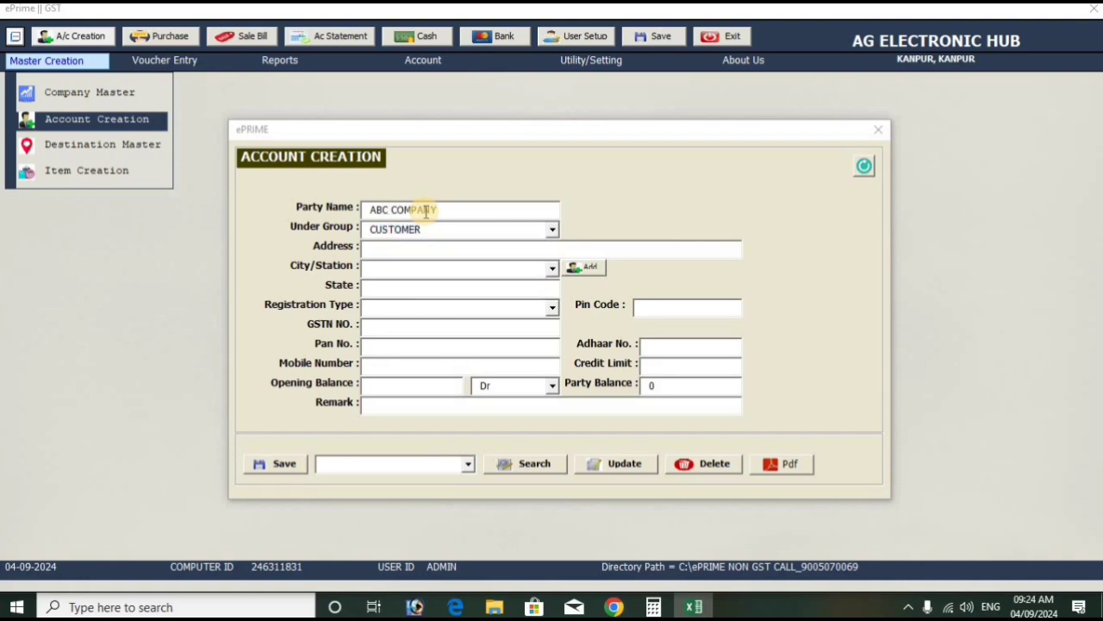
Step: Set the party's address and city to LUCKNOW and its registration type to Unregister
{"action": "type", "text": "LUCKNOW"}
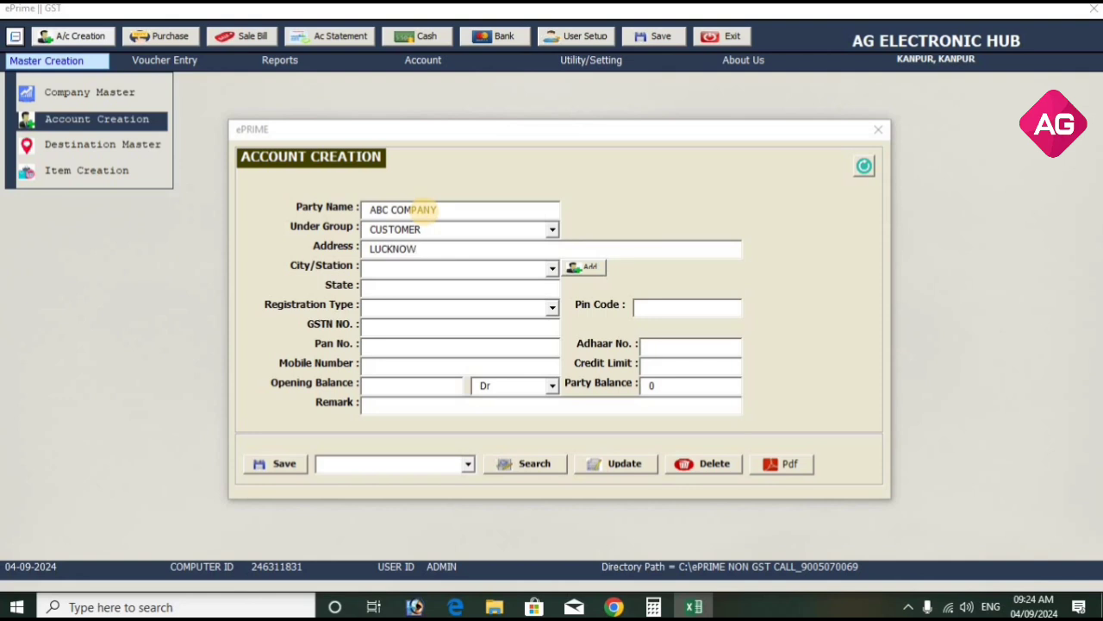
{"action": "type", "text": "LUCN"}
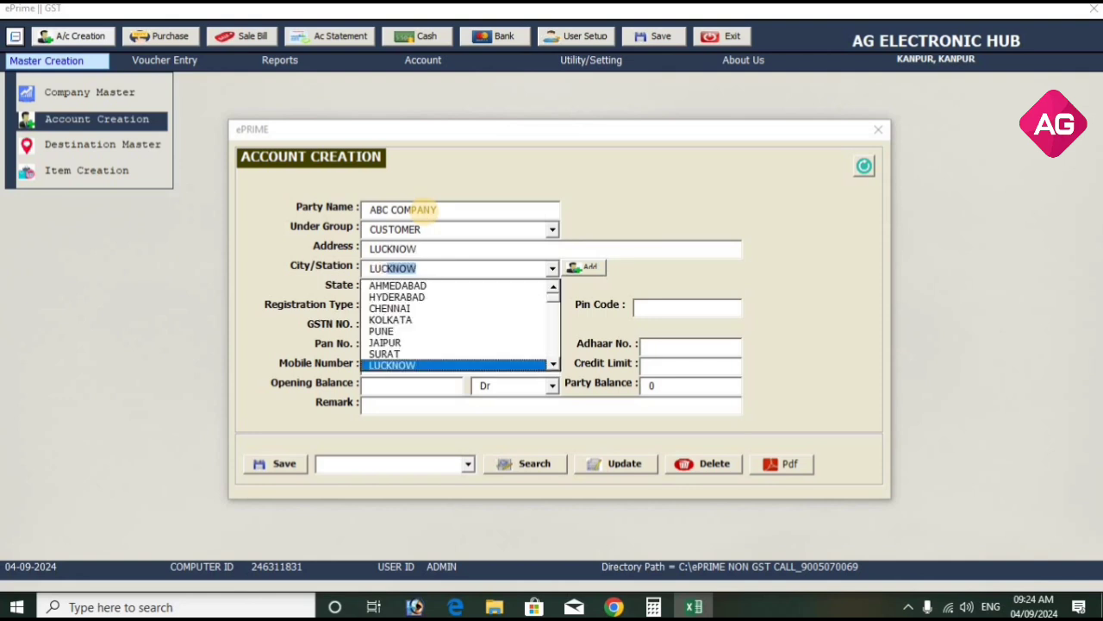
{"action": "key", "text": "Return"}
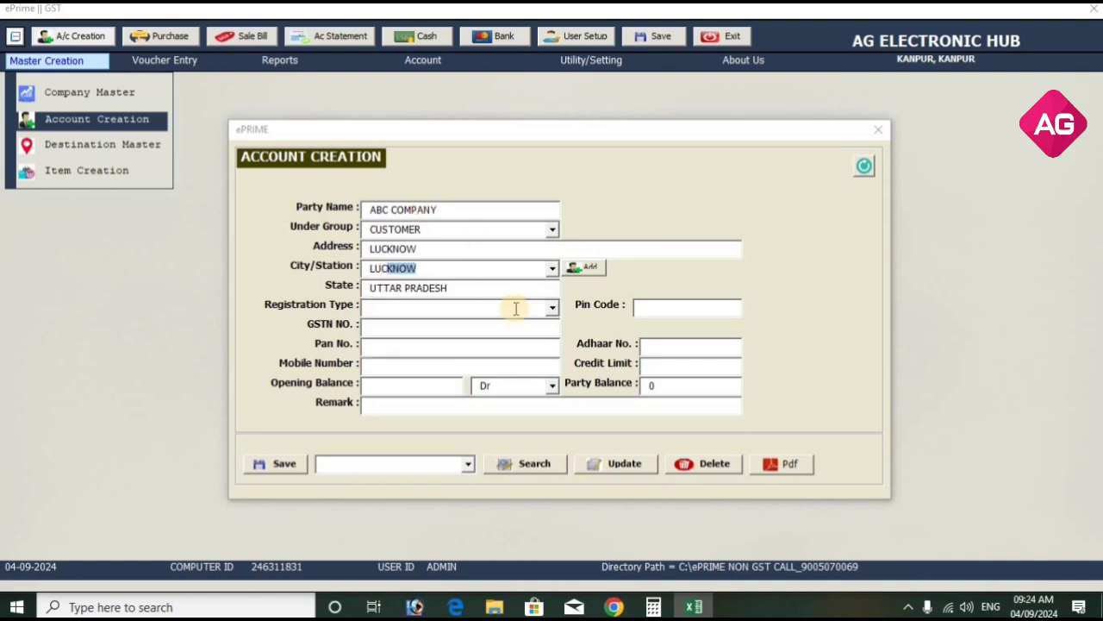
{"action": "left_click", "coordinate": [549, 308]}
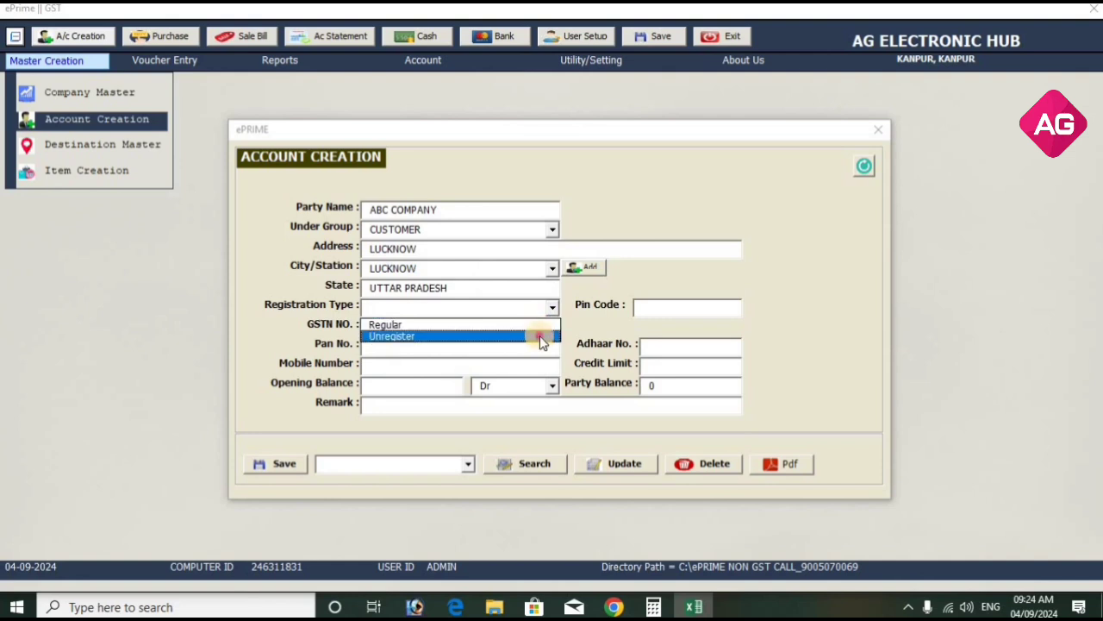
{"action": "left_click", "coordinate": [540, 336]}
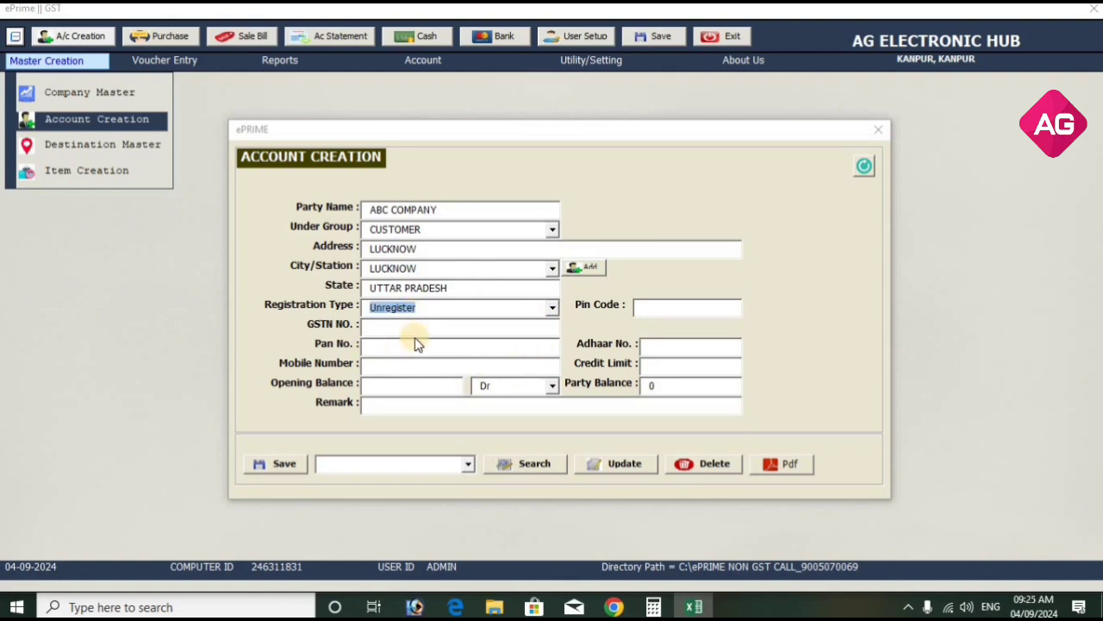
Step: Enter the party's mobile number with a credit limit of 10000 and save the ABC COMPANY account
{"action": "left_click", "coordinate": [415, 367]}
{"action": "type", "text": "7986"}
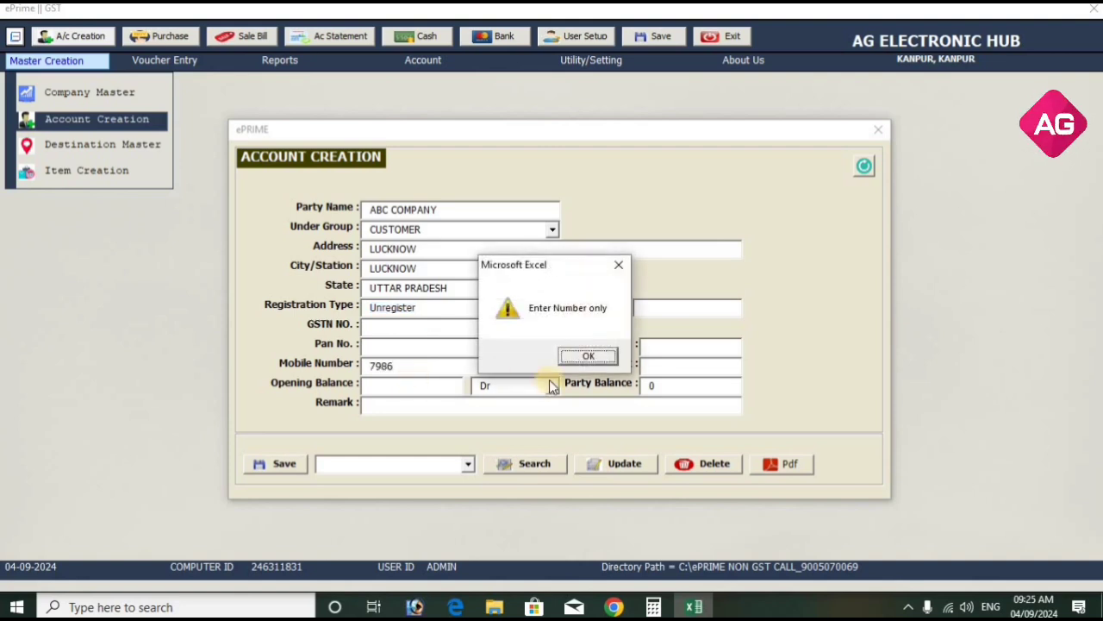
{"action": "left_click", "coordinate": [589, 356]}
{"action": "type", "text": "0000000"}
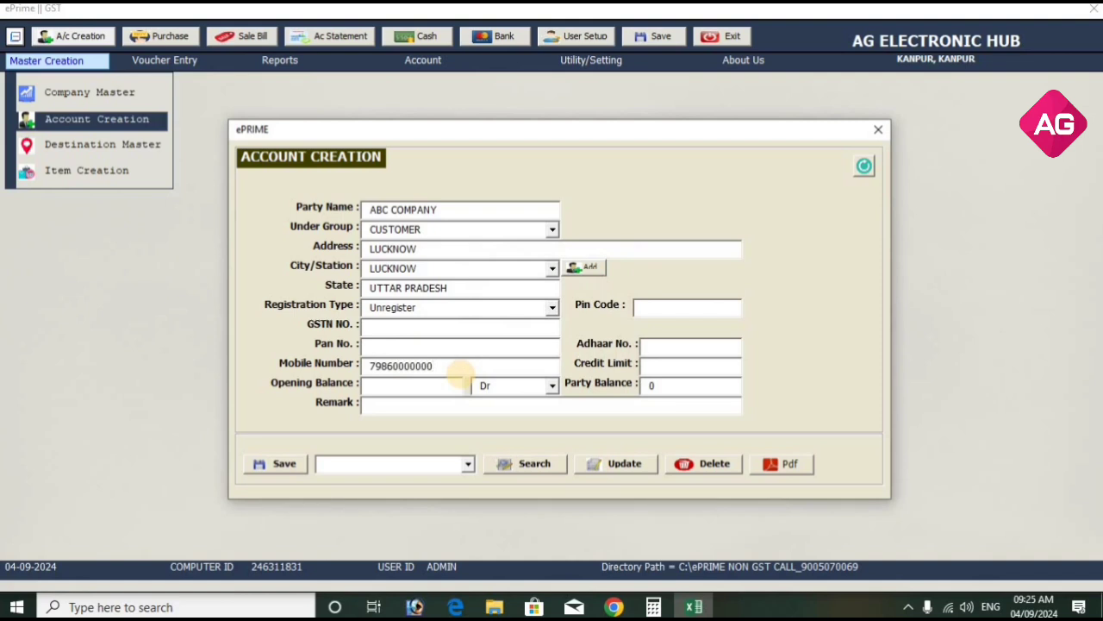
{"action": "left_click", "coordinate": [669, 363]}
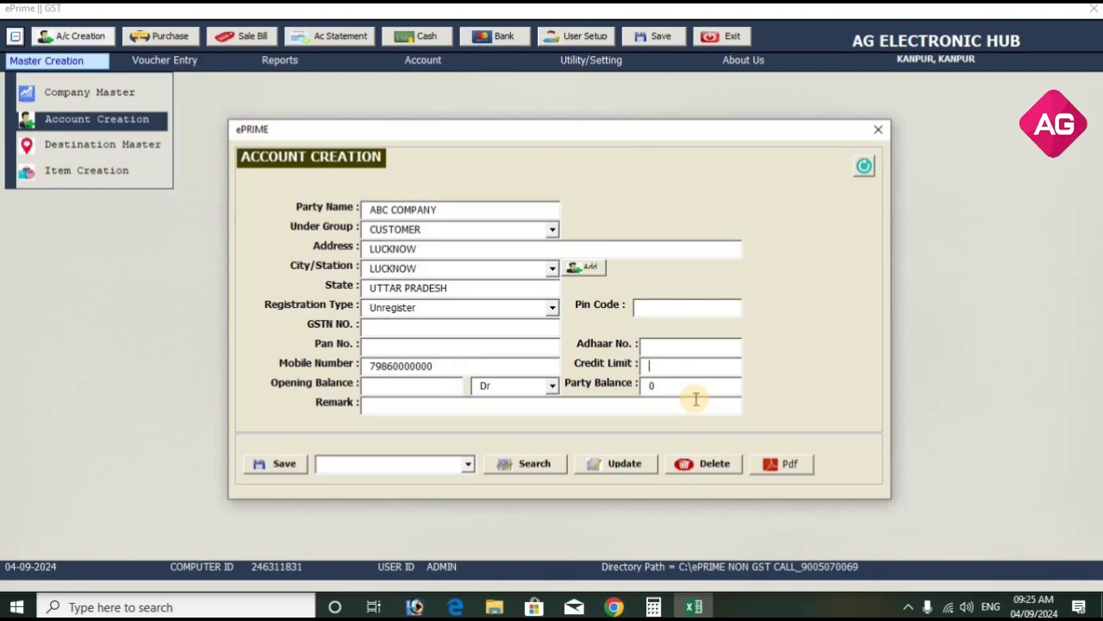
{"action": "type", "text": "10000"}
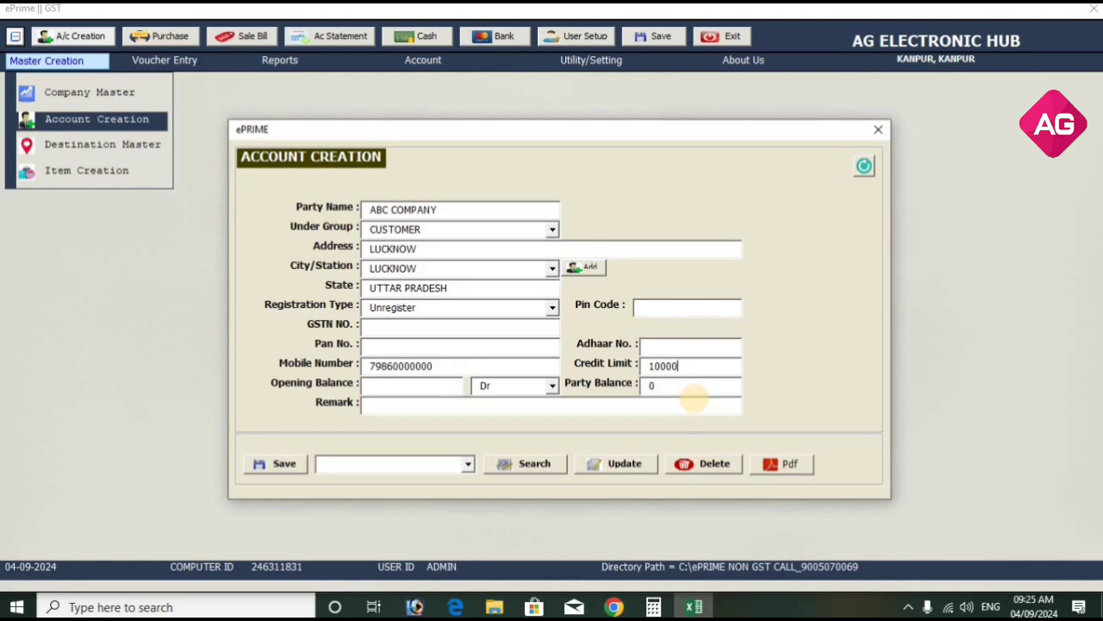
{"action": "left_click", "coordinate": [406, 385]}
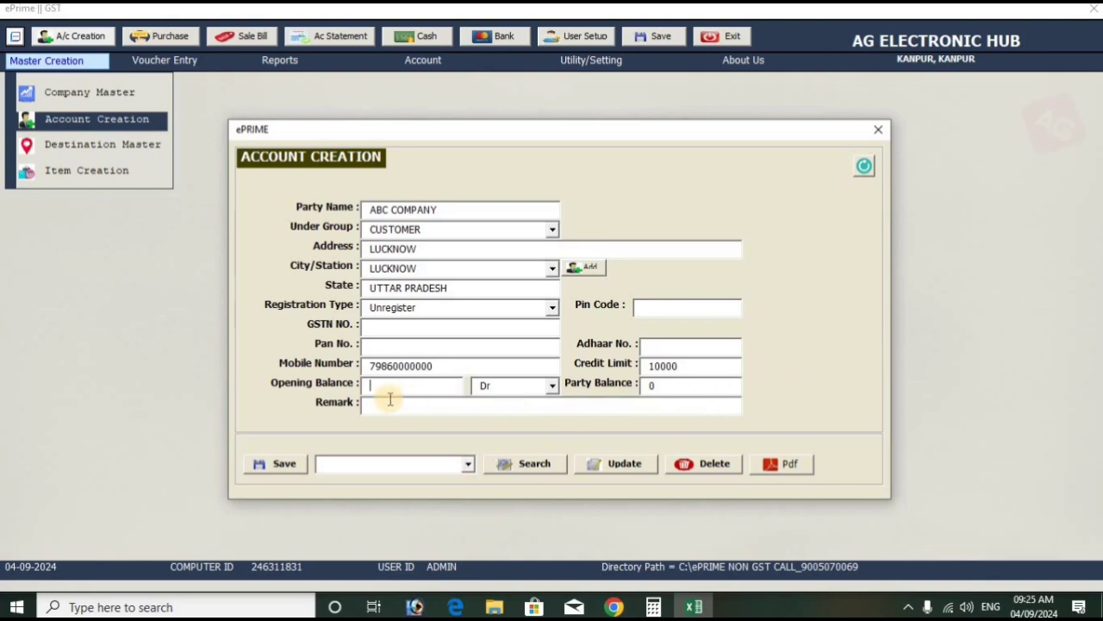
{"action": "left_click", "coordinate": [267, 463]}
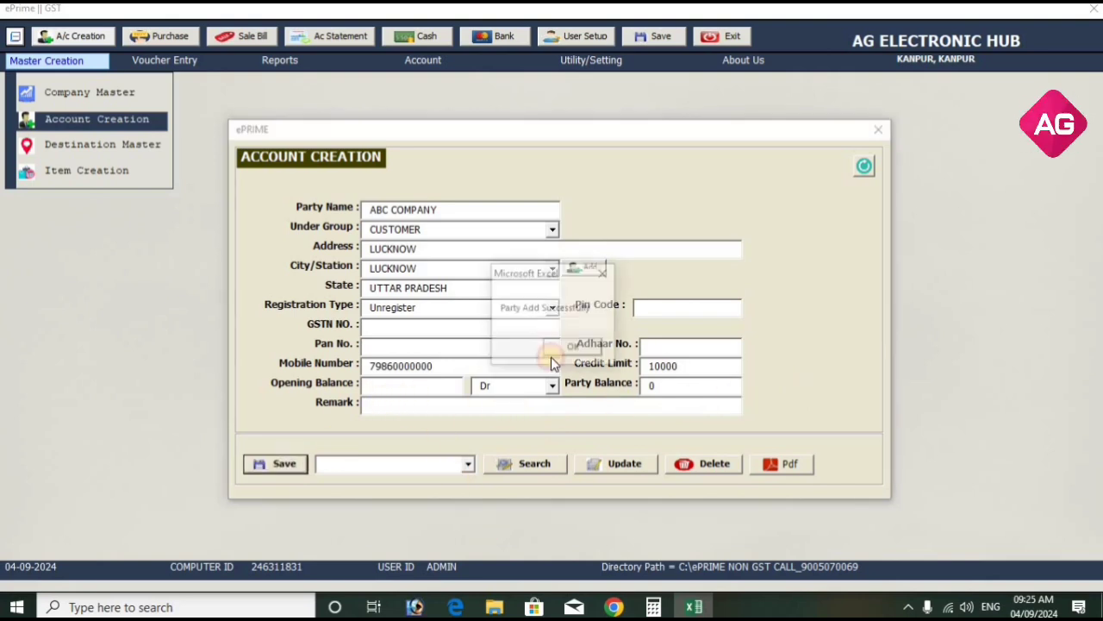
{"action": "left_click", "coordinate": [569, 349]}
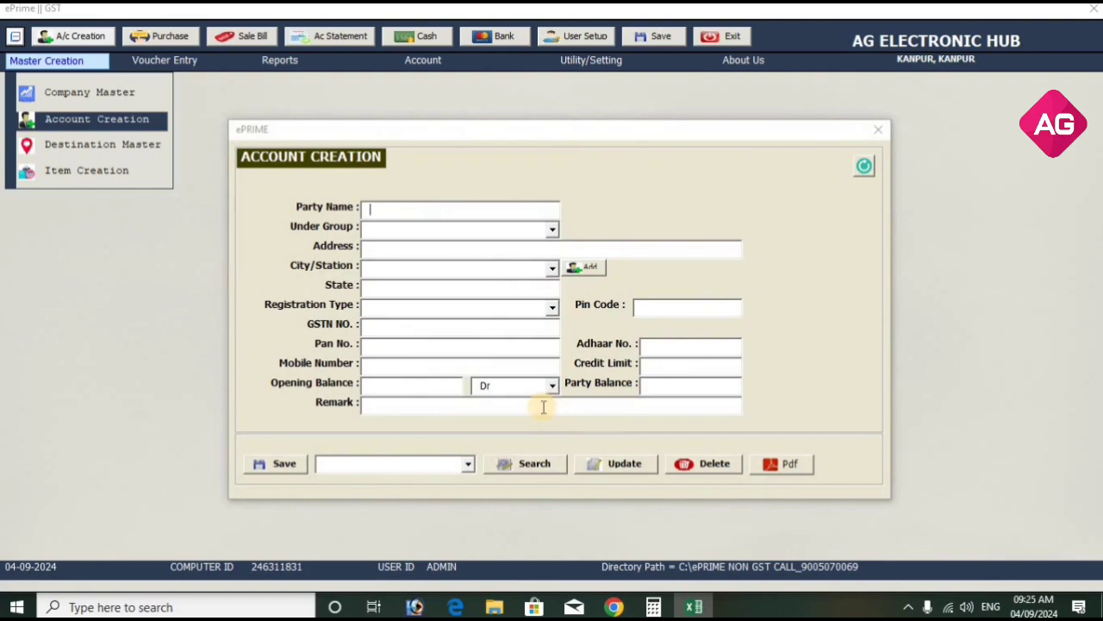
Step: Start a new account with party name CASH IN HAND under the CASH group
{"action": "type", "text": "CASH IN HAND"}
{"action": "key", "text": "Return"}
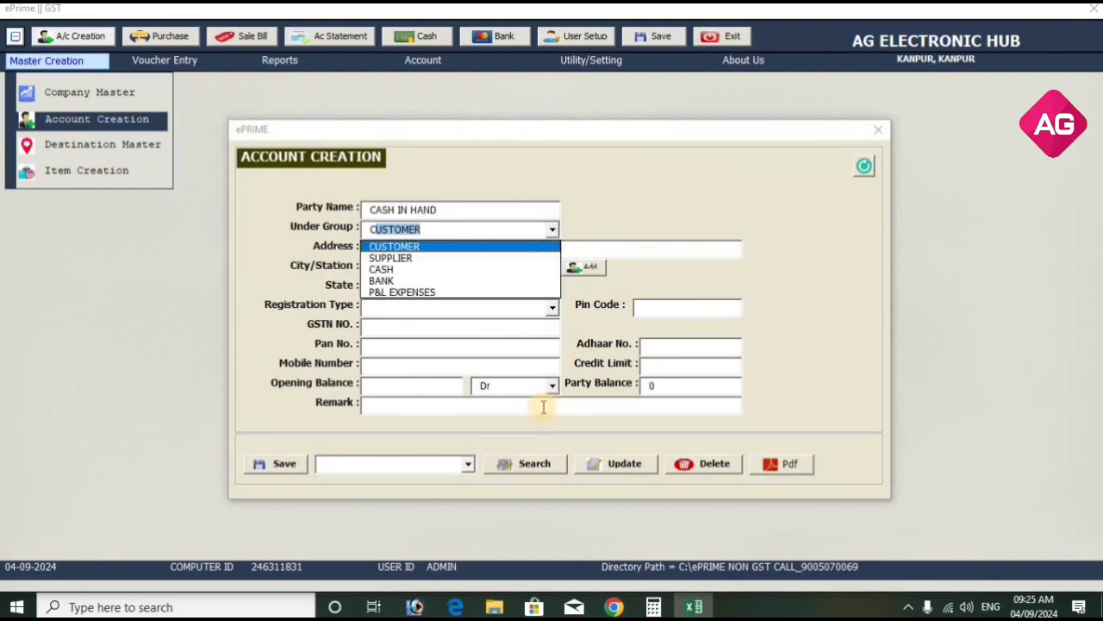
{"action": "key", "text": "Down"}
{"action": "key", "text": "Down"}
{"action": "key", "text": "Return"}
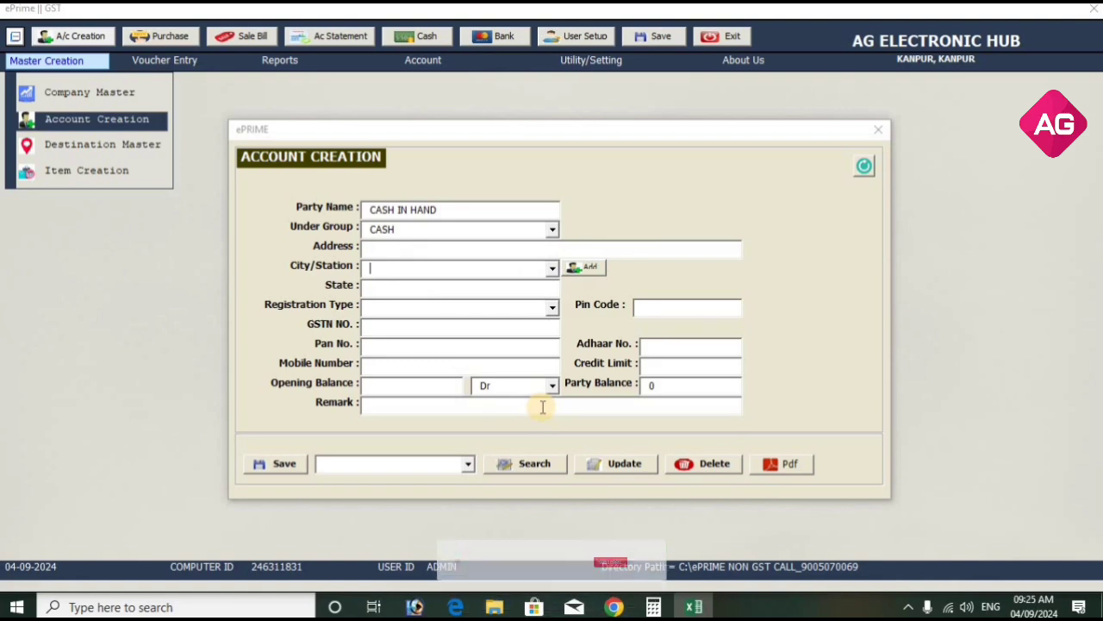
Step: Set the cash account's city to KANPUR and its opening balance to 40000, and save it
{"action": "key", "text": "Return"}
{"action": "type", "text": "KANPU"}
{"action": "key", "text": "Return"}
{"action": "key", "text": "Return"}
{"action": "key", "text": "Return"}
{"action": "key", "text": "Return"}
{"action": "key", "text": "Return"}
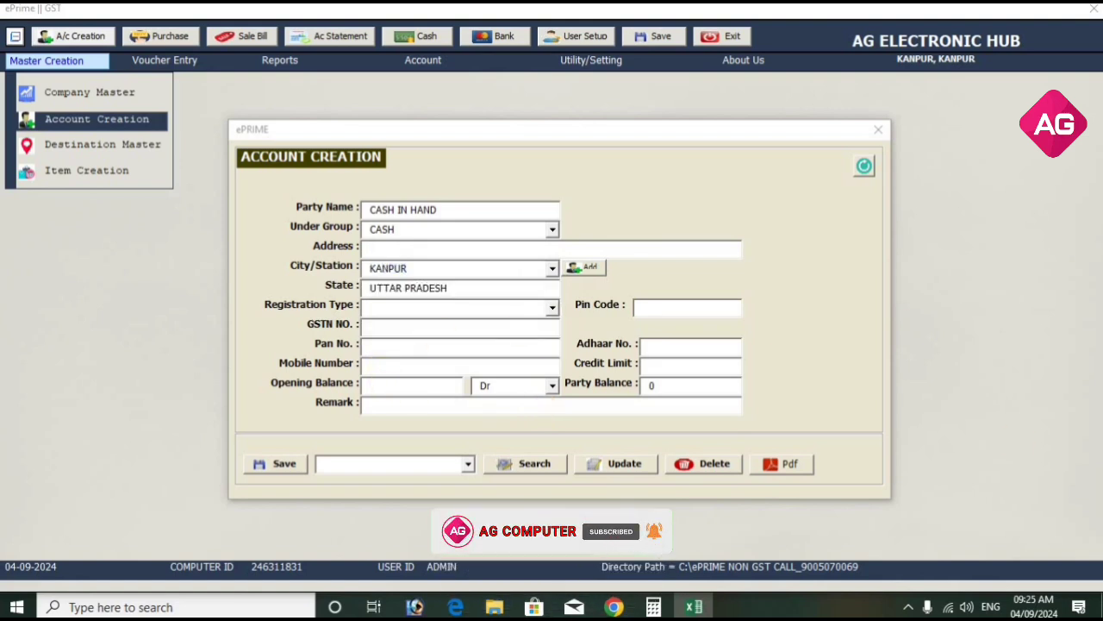
{"action": "type", "text": "400"}
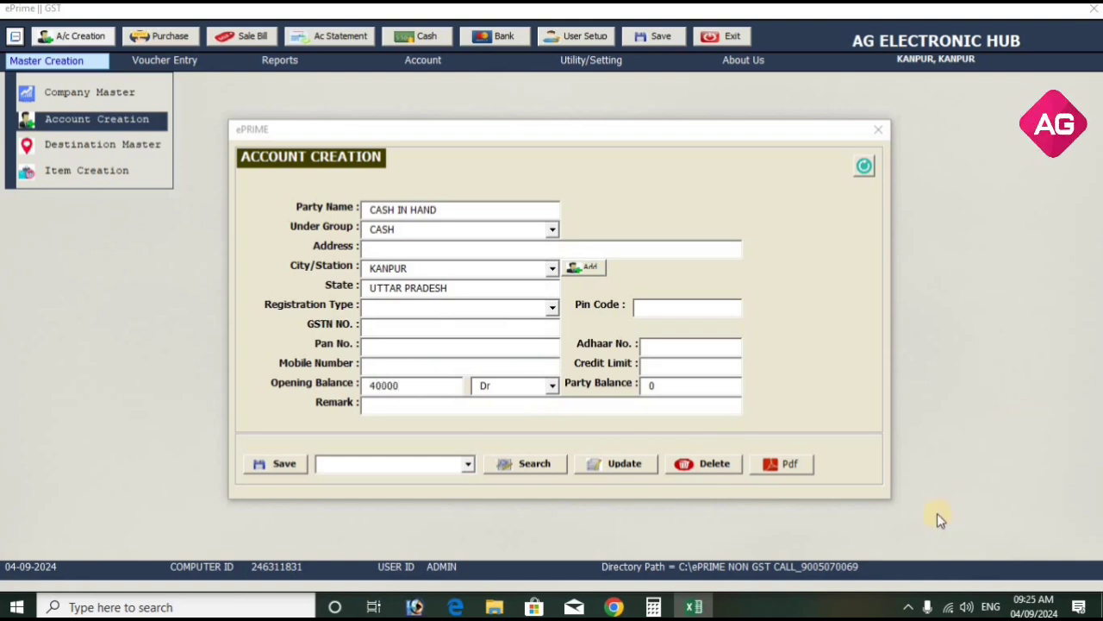
{"action": "type", "text": "00"}
{"action": "left_click", "coordinate": [276, 463]}
{"action": "left_click", "coordinate": [573, 348]}
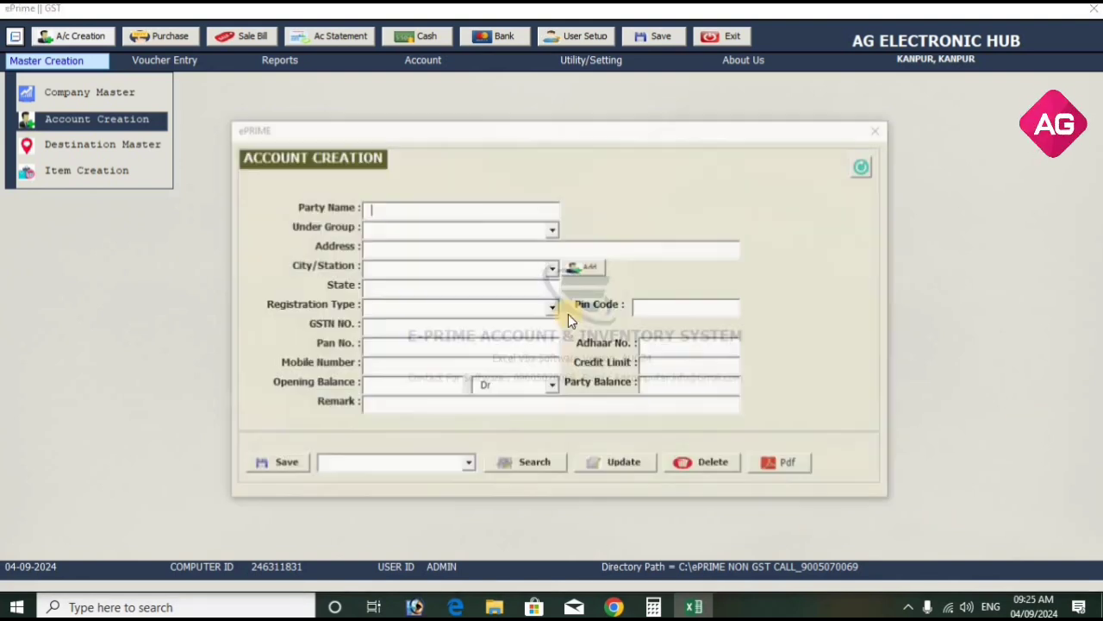
Step: Start a new account with party name SBI BANK under the BANK group
{"action": "type", "text": "SBI"}
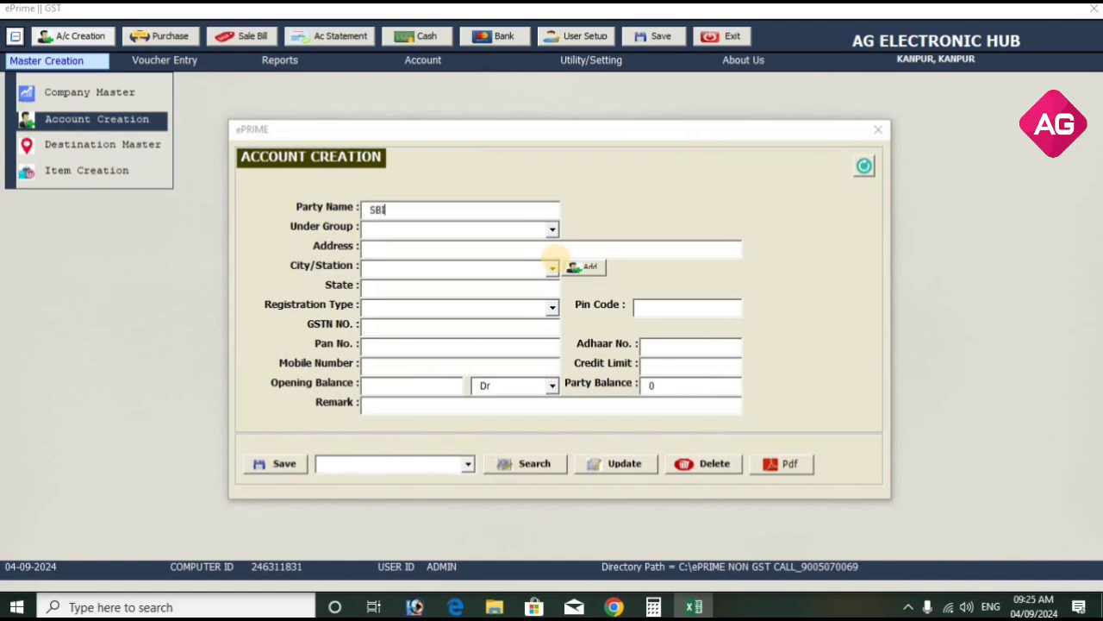
{"action": "type", "text": " BANK"}
{"action": "key", "text": "Return"}
{"action": "type", "text": "B"}
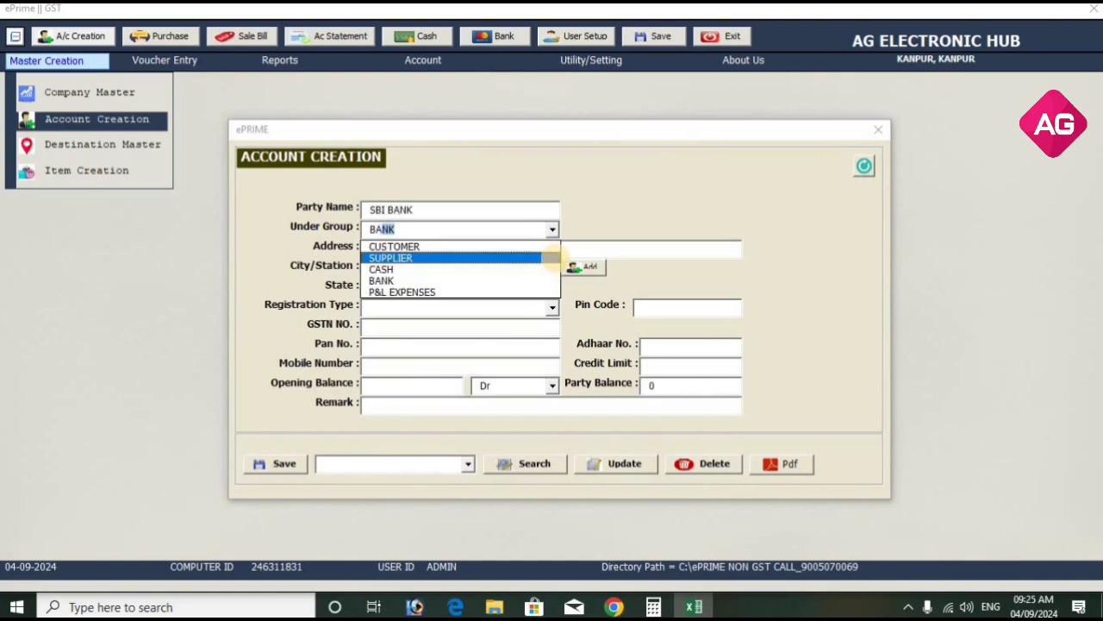
{"action": "type", "text": "P&L EXPENSES"}
{"action": "key", "text": "Return"}
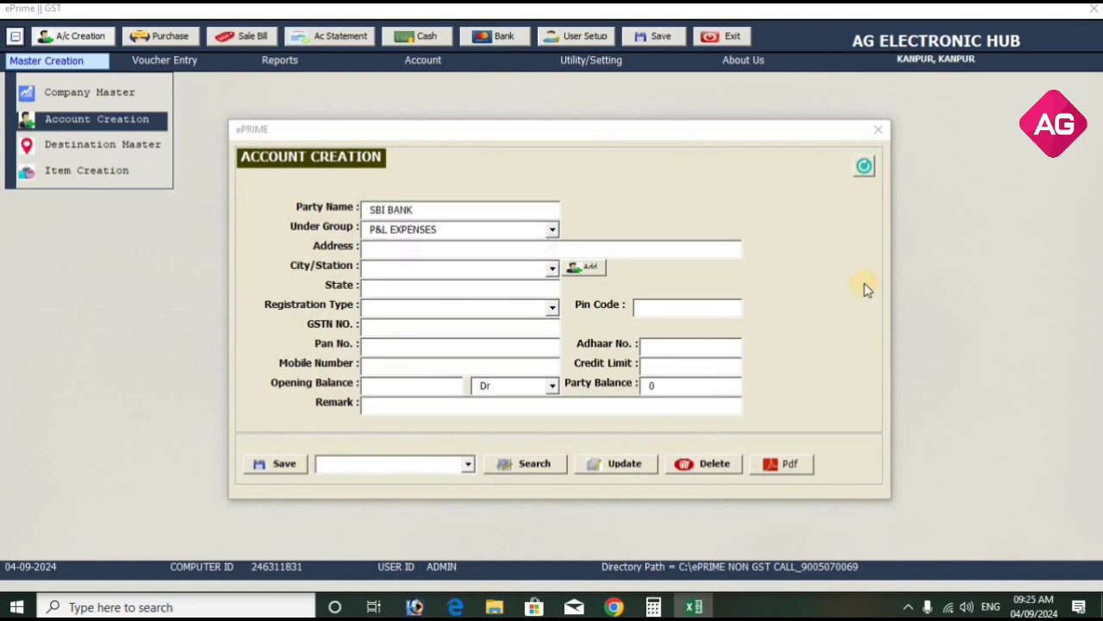
{"action": "left_click", "coordinate": [552, 229]}
{"action": "left_click", "coordinate": [500, 279]}
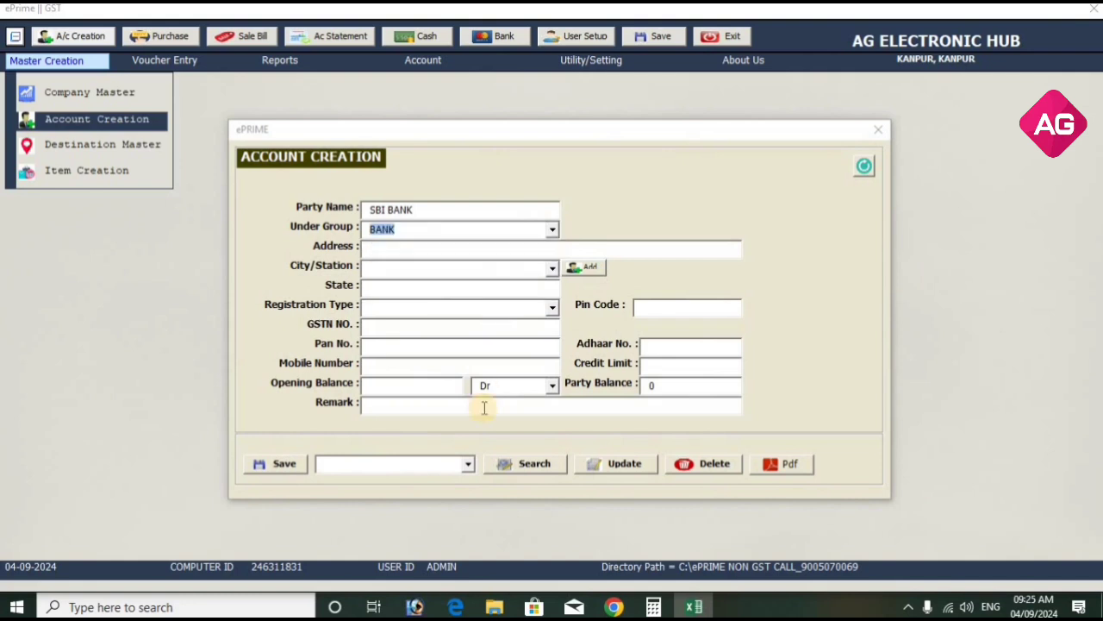
Step: Save the SBI BANK account with an opening balance of 15000.00 and list the saved accounts
{"action": "left_click", "coordinate": [421, 383]}
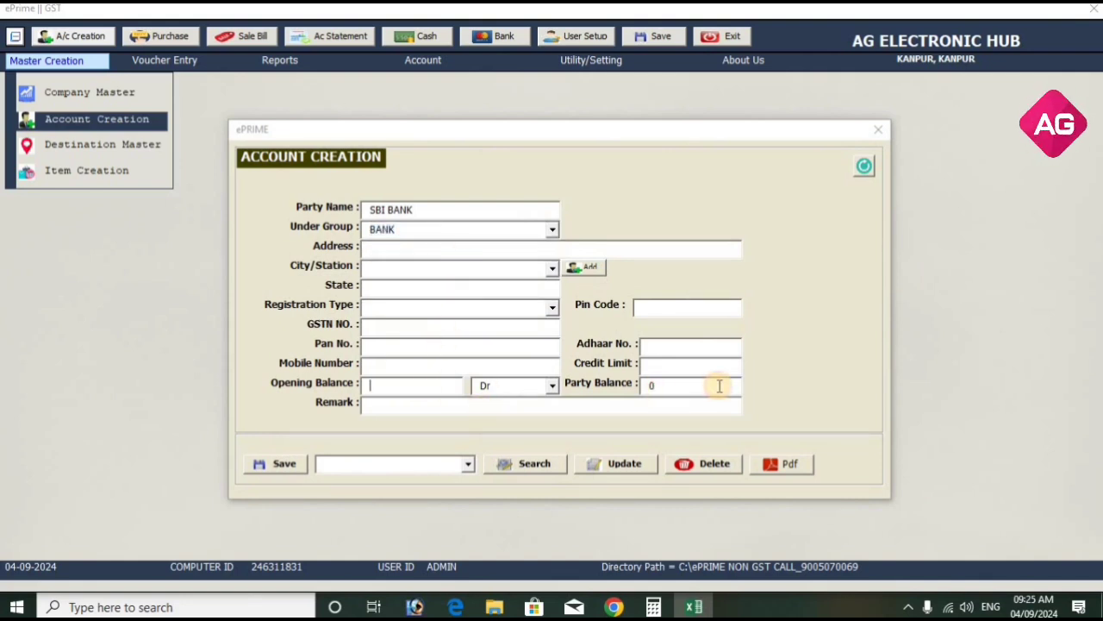
{"action": "type", "text": "15000.00"}
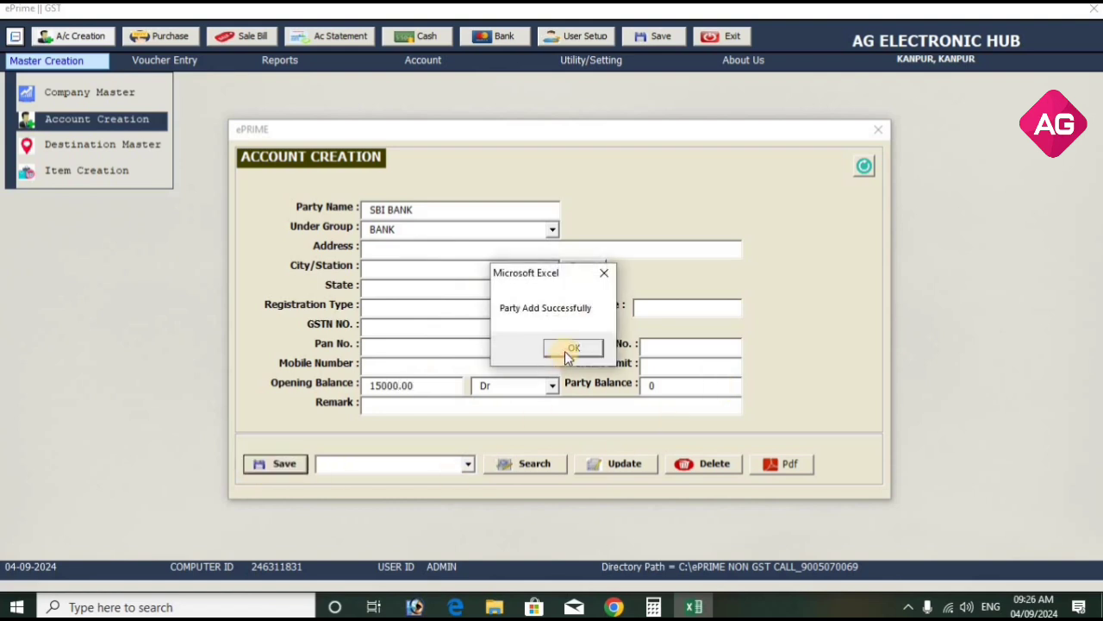
{"action": "left_click", "coordinate": [567, 348]}
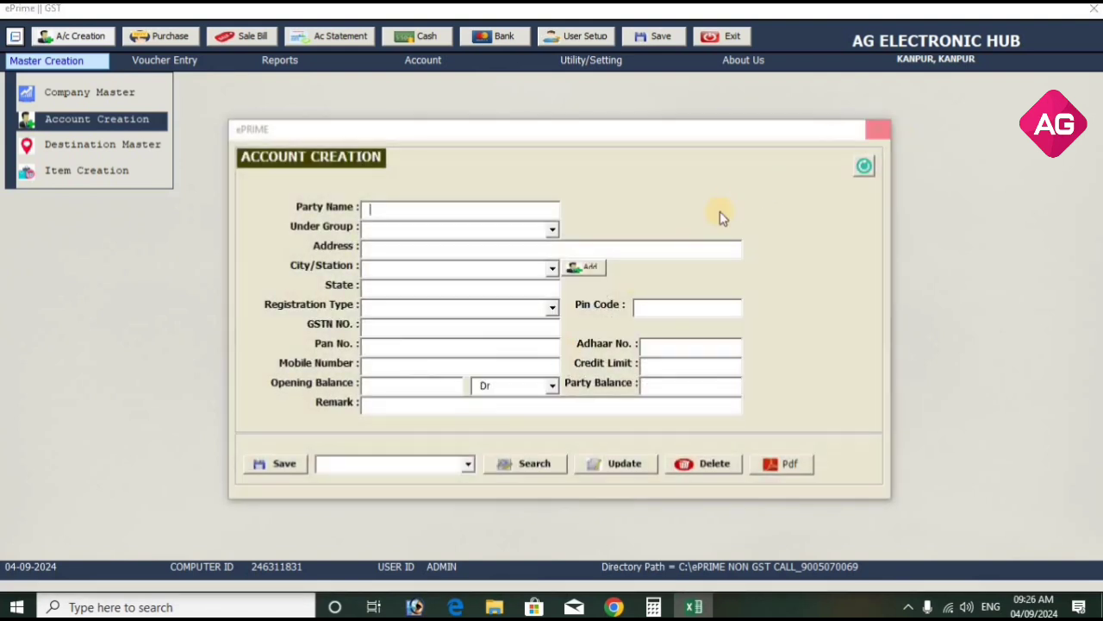
{"action": "left_click", "coordinate": [468, 463]}
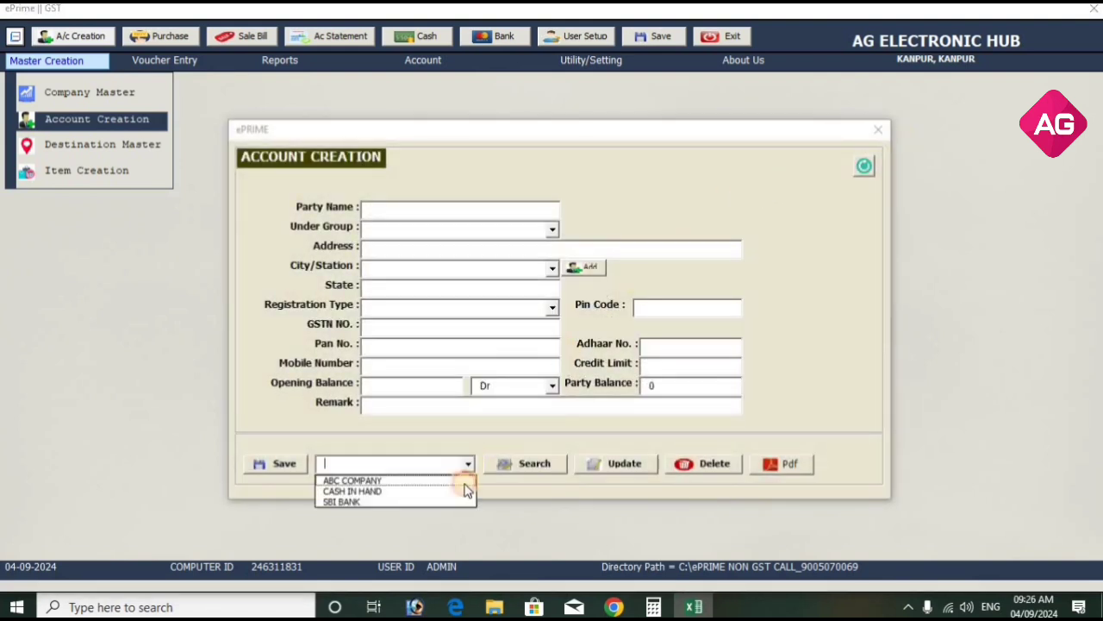
Step: Start a new account with party name XYZ SUPPLIER under the SUPPLIER group, with LUCKNOW as its city
{"action": "left_click", "coordinate": [436, 207]}
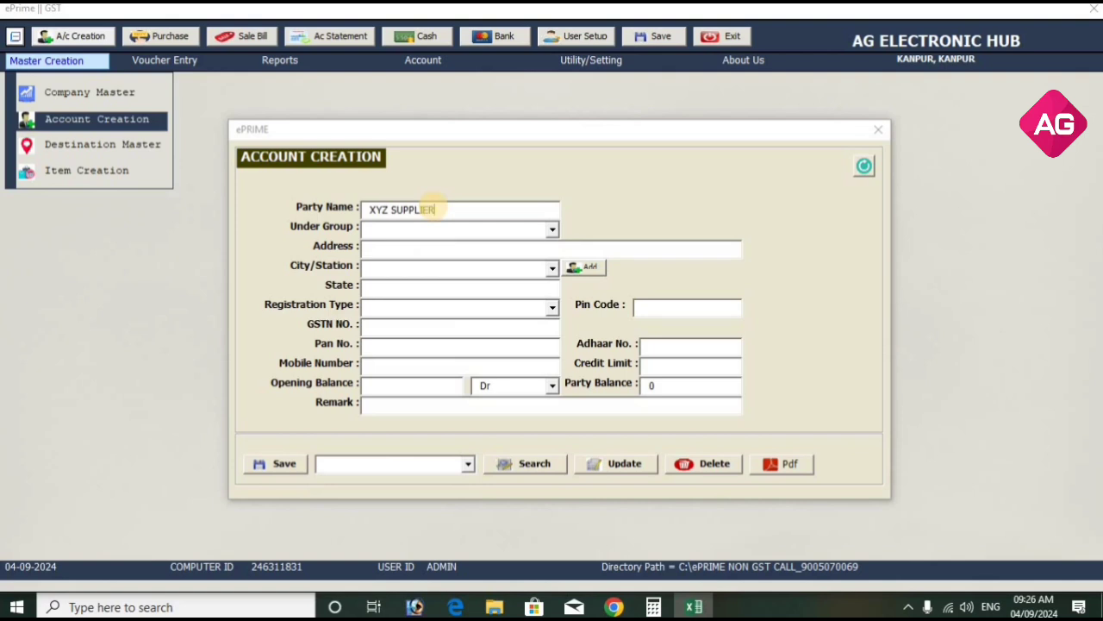
{"action": "key", "text": "Tab"}
{"action": "type", "text": "SUPPLIER"}
{"action": "key", "text": "Return"}
{"action": "left_click", "coordinate": [436, 267]}
{"action": "type", "text": "LUCKNOW"}
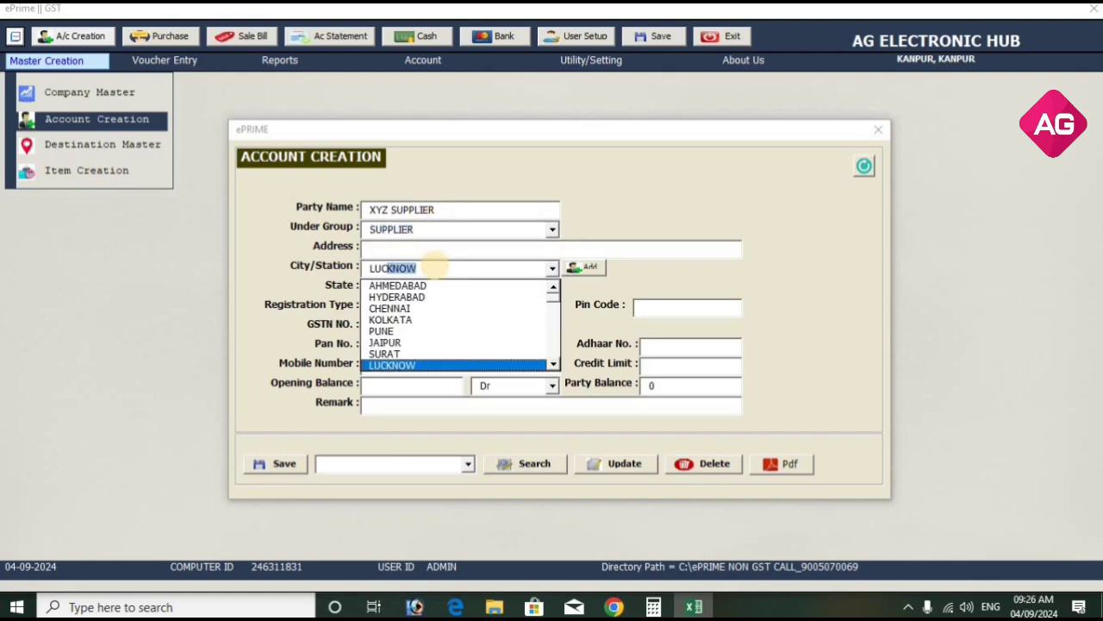
{"action": "key", "text": "Return"}
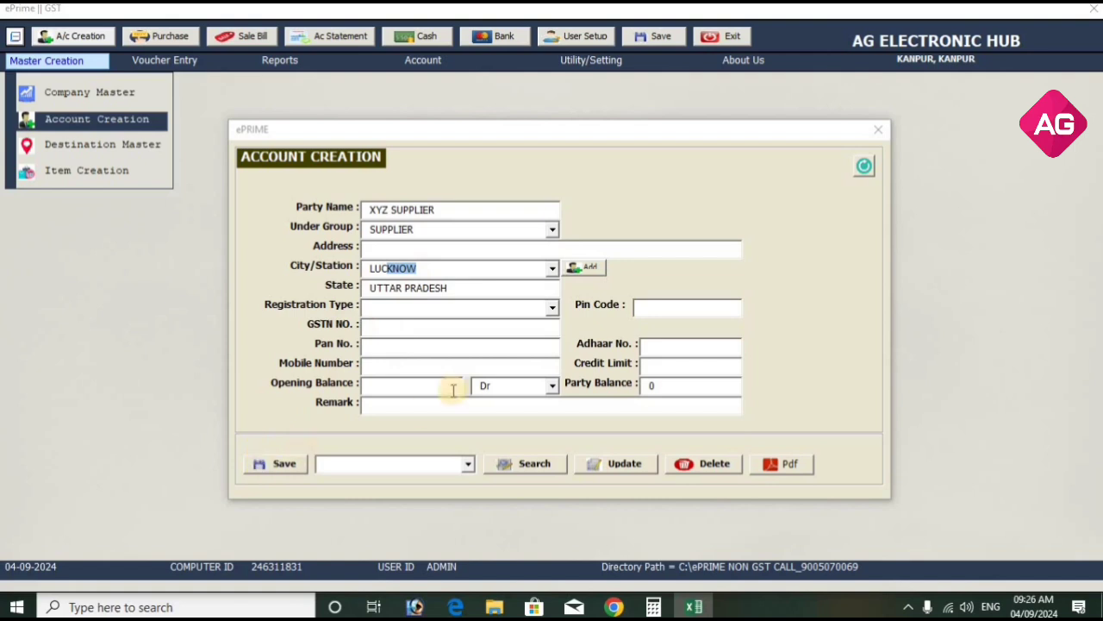
Step: Save the XYZ SUPPLIER account with the supplier's mobile number and close Account Creation
{"action": "left_click", "coordinate": [498, 364]}
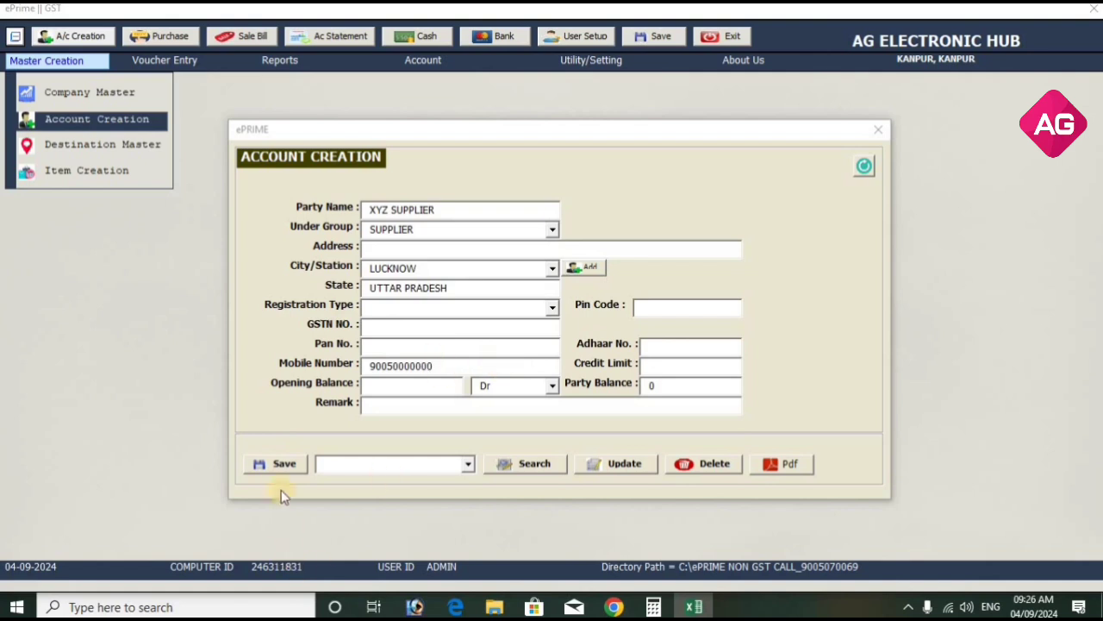
{"action": "left_click", "coordinate": [584, 343]}
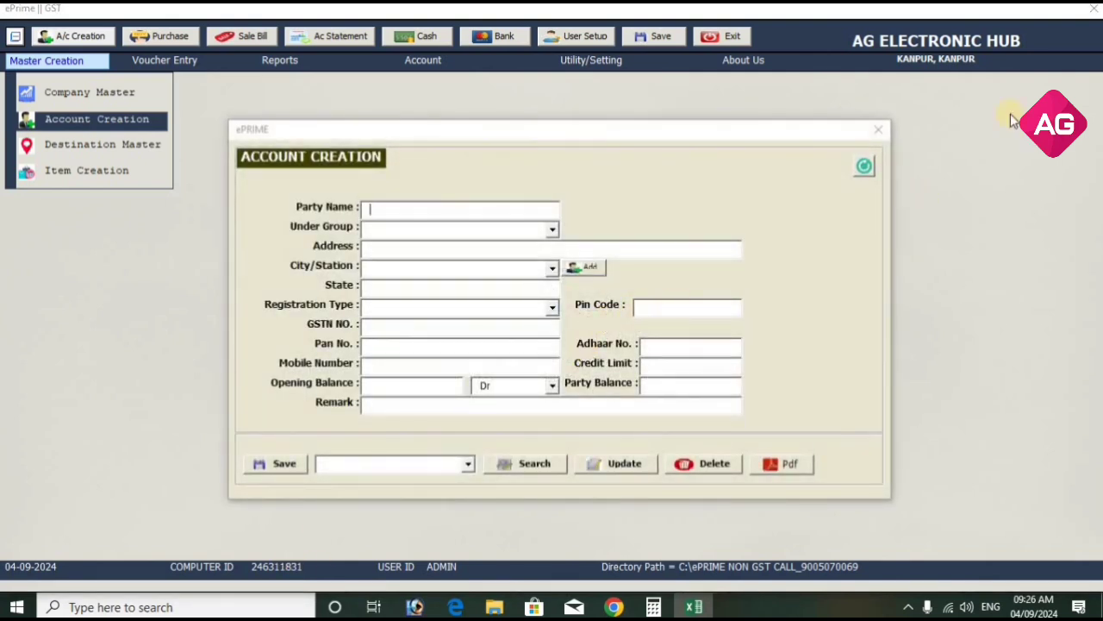
{"action": "left_click", "coordinate": [880, 132]}
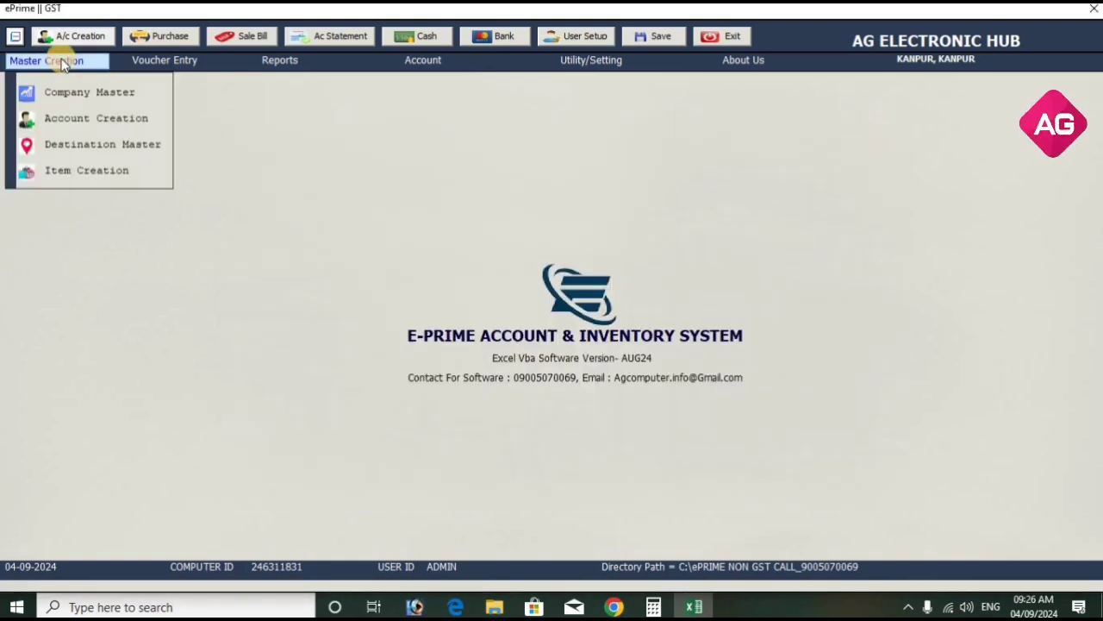
Step: Create and save an account named OFFICE EXP under the P&L EXPENSES group, and close Account Creation
{"action": "left_click", "coordinate": [79, 118]}
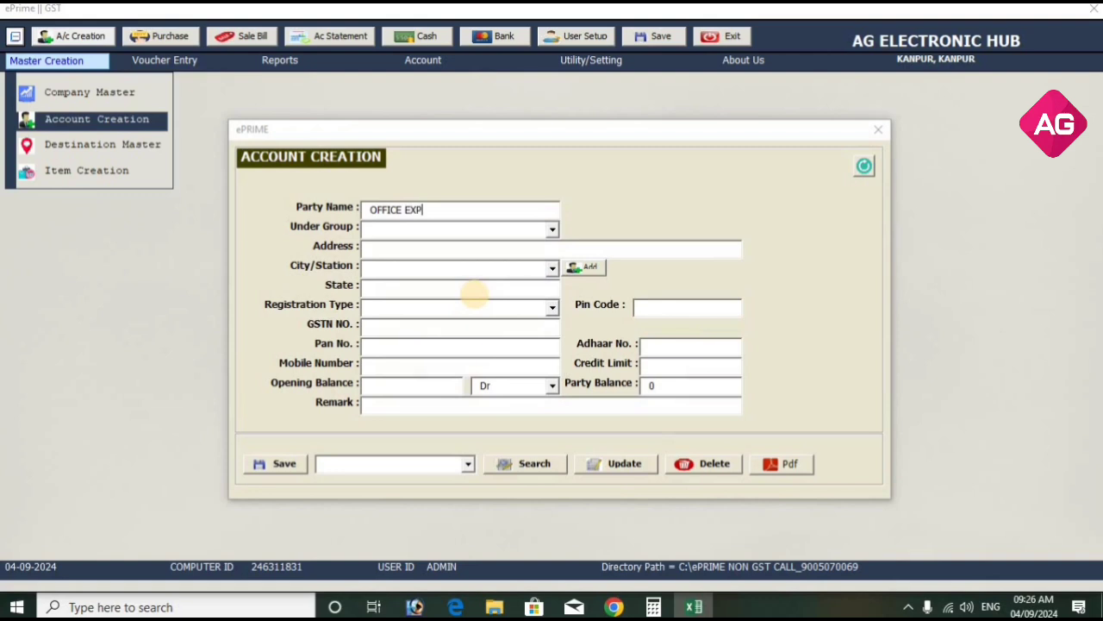
{"action": "type", "text": "E"}
{"action": "left_click", "coordinate": [475, 293]}
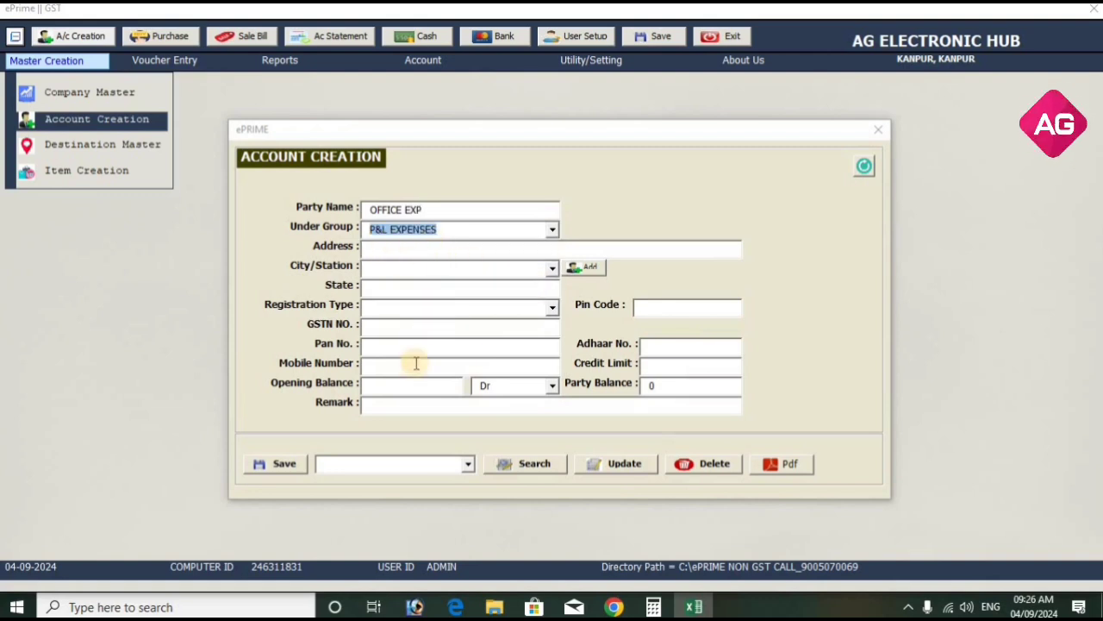
{"action": "left_click", "coordinate": [310, 467]}
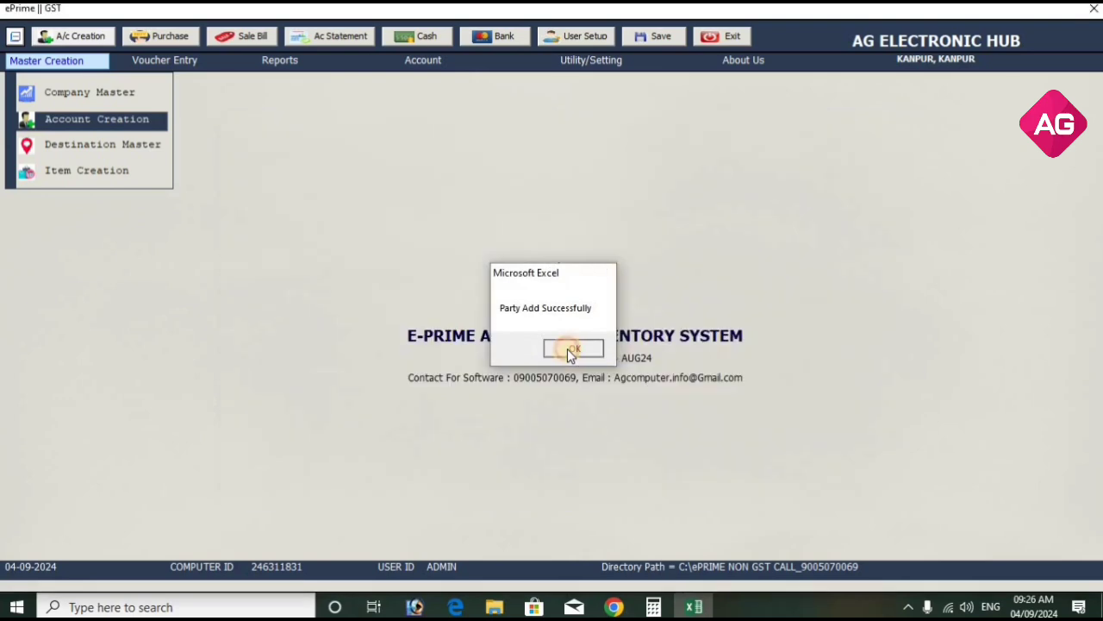
{"action": "left_click", "coordinate": [567, 348]}
{"action": "left_click", "coordinate": [877, 131]}
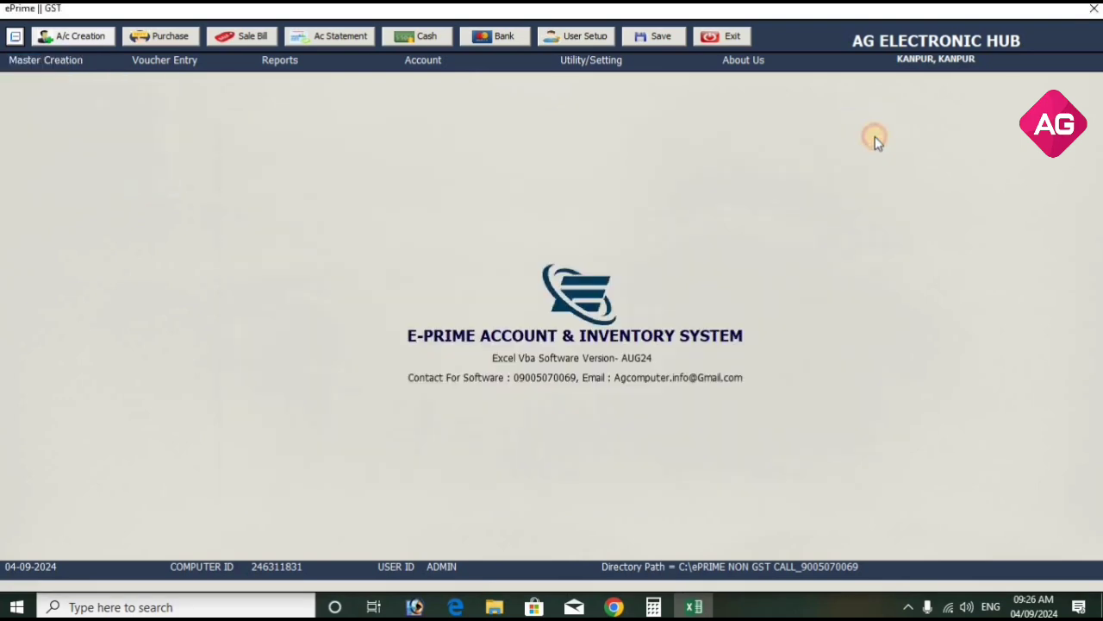
Step: Start a purchase entry with bill number 1 and XYZ SUPPLIER as the supplier
{"action": "left_click", "coordinate": [162, 36]}
{"action": "left_click", "coordinate": [509, 146]}
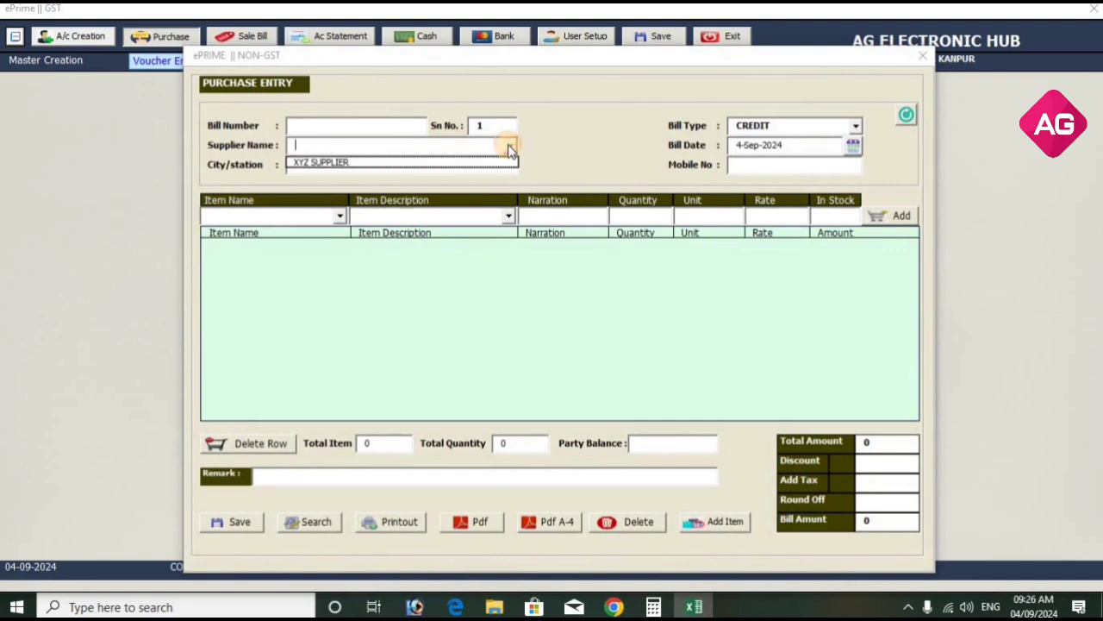
{"action": "left_click", "coordinate": [366, 124]}
{"action": "type", "text": "123"}
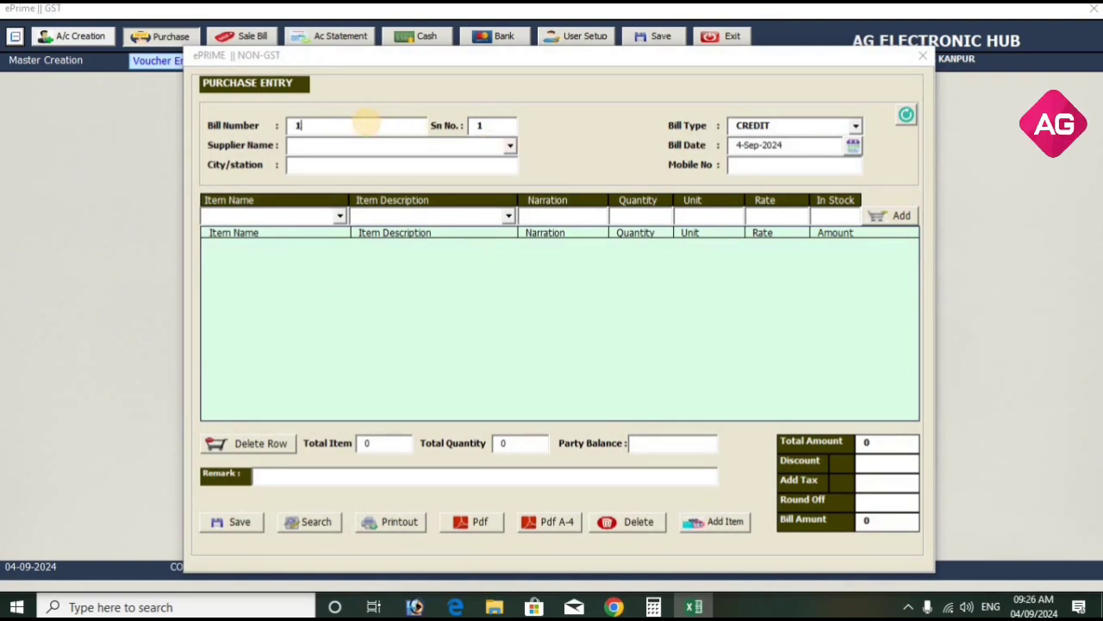
{"action": "left_click", "coordinate": [509, 146]}
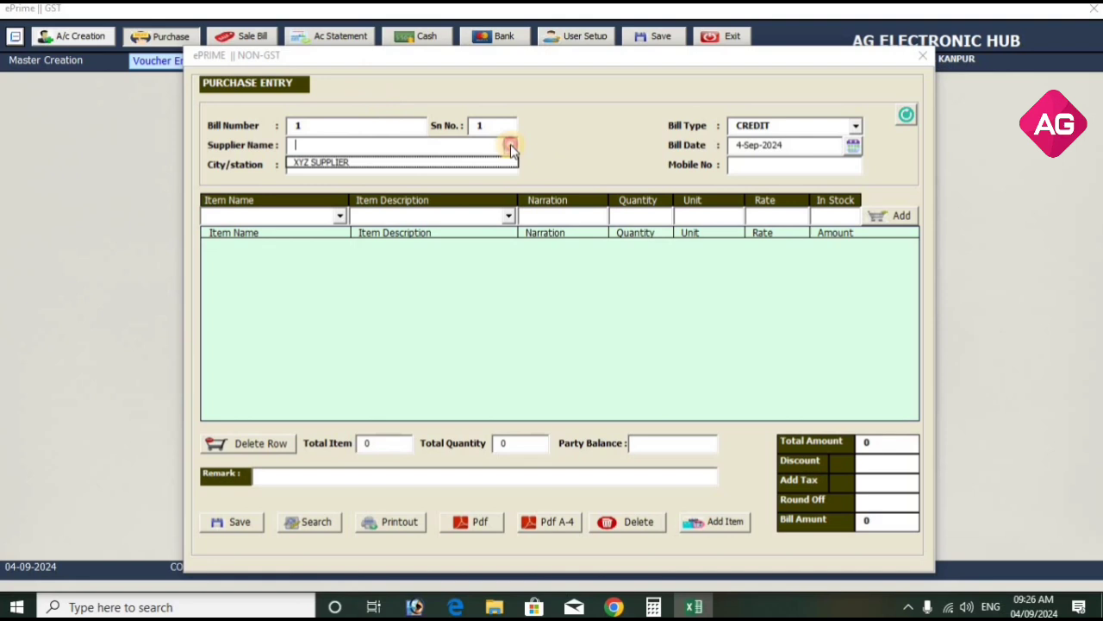
{"action": "left_click", "coordinate": [386, 164]}
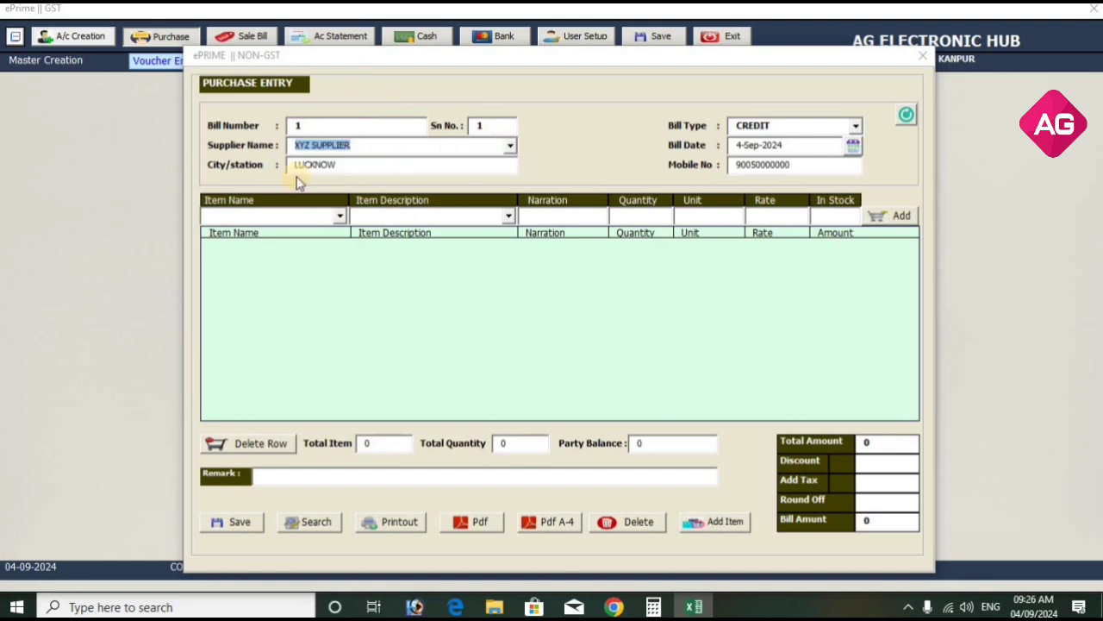
{"action": "left_click", "coordinate": [511, 147]}
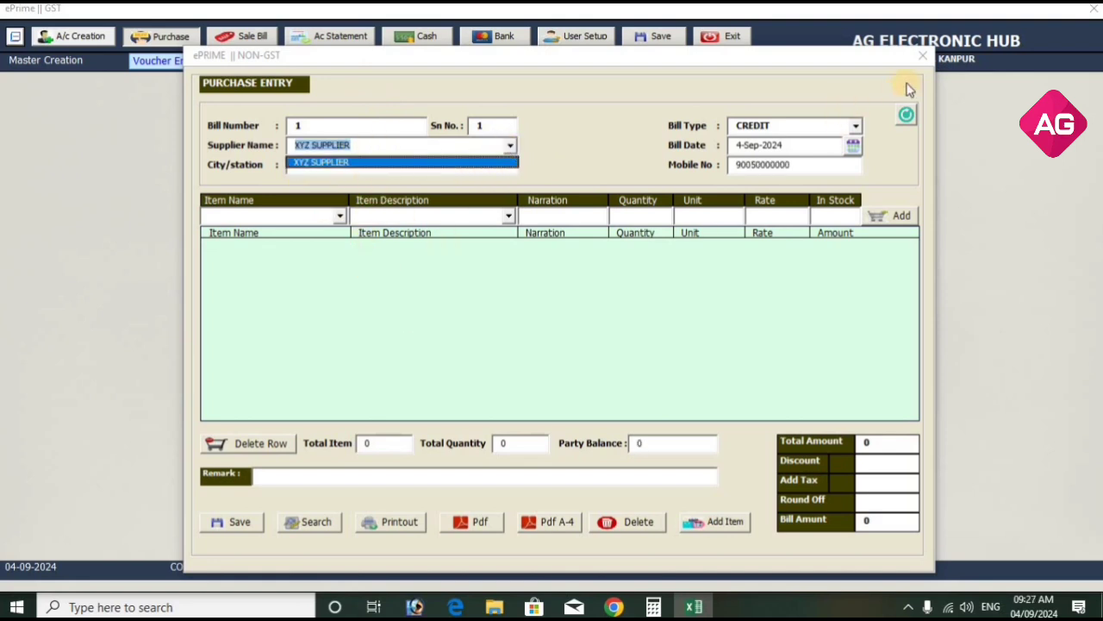
{"action": "left_click", "coordinate": [922, 55]}
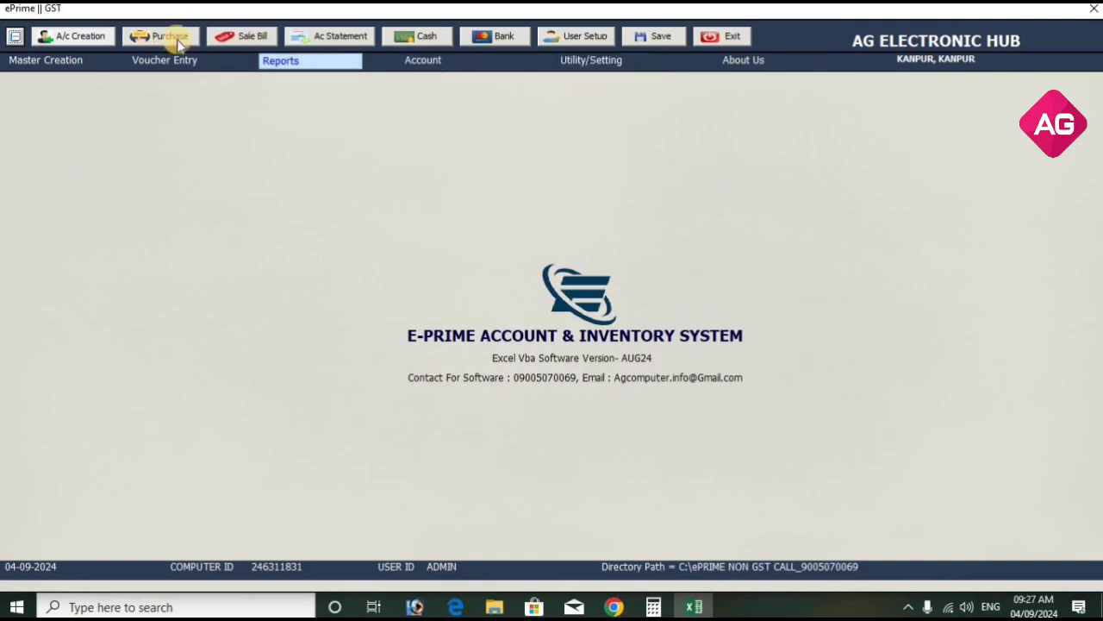
{"action": "left_click", "coordinate": [168, 61]}
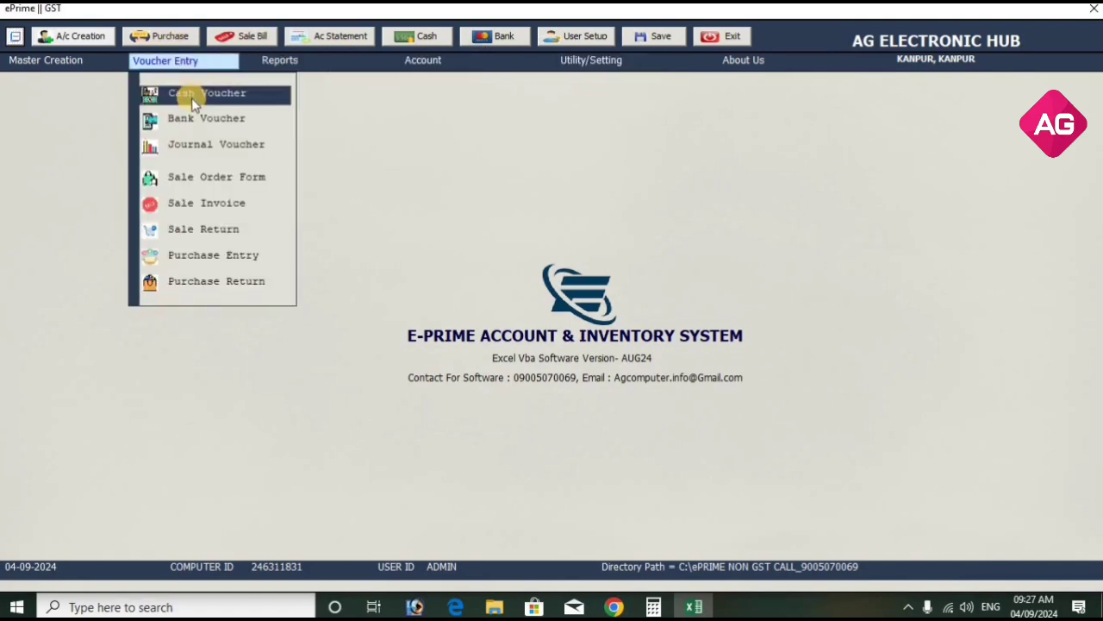
{"action": "left_click", "coordinate": [192, 97]}
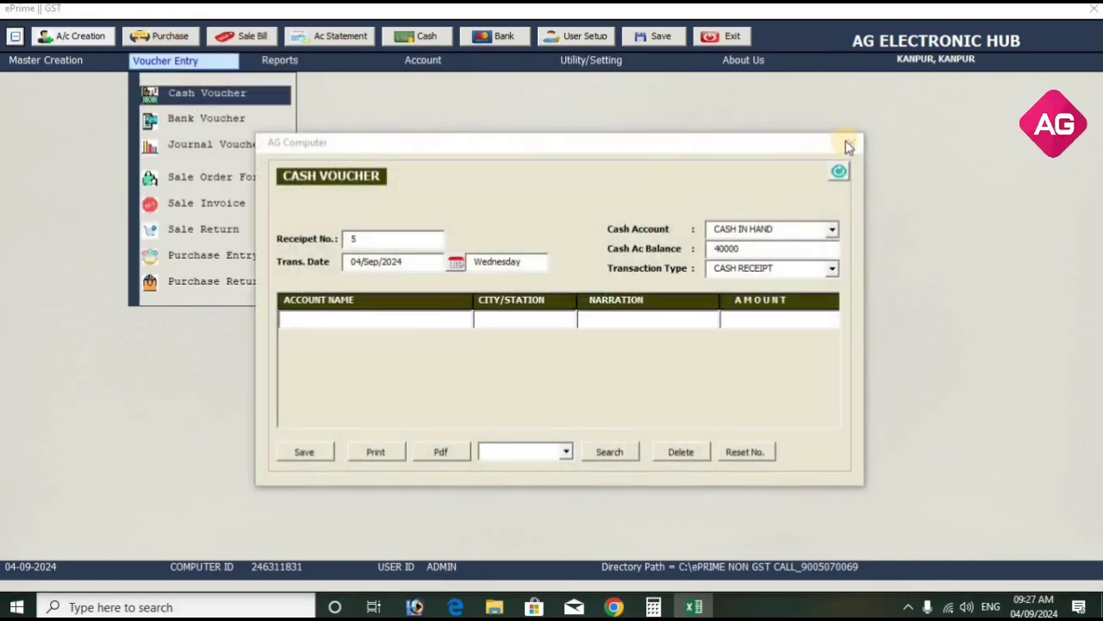
{"action": "left_click", "coordinate": [847, 142]}
Step: Set Purchase Entry With to ALL PARTY in the configuration settings, save the change and close the settings
{"action": "left_click", "coordinate": [595, 62]}
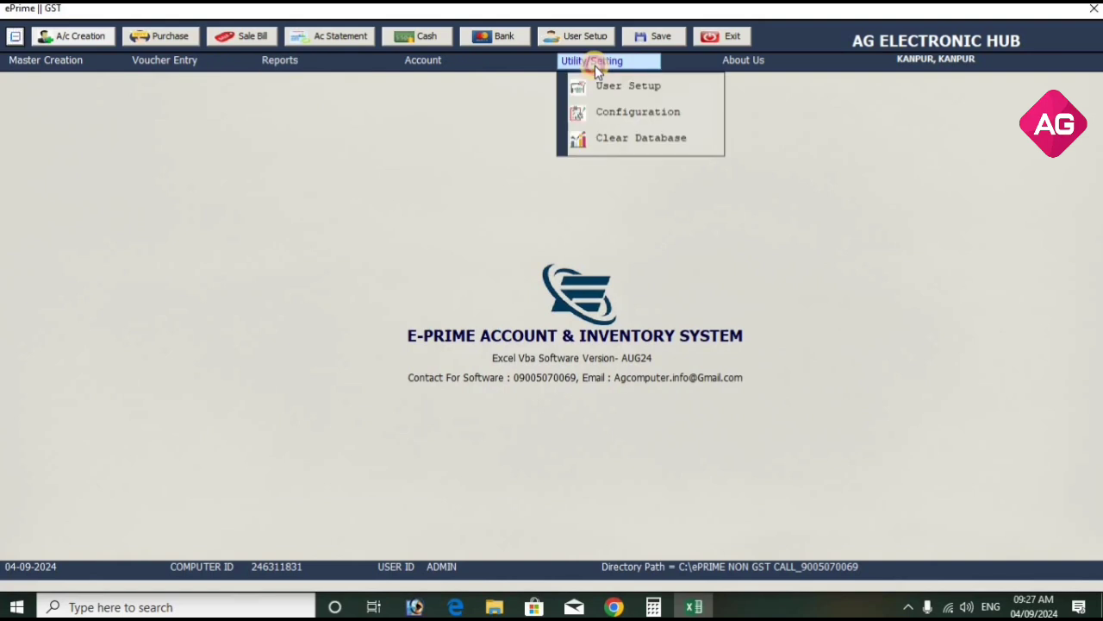
{"action": "left_click", "coordinate": [620, 112]}
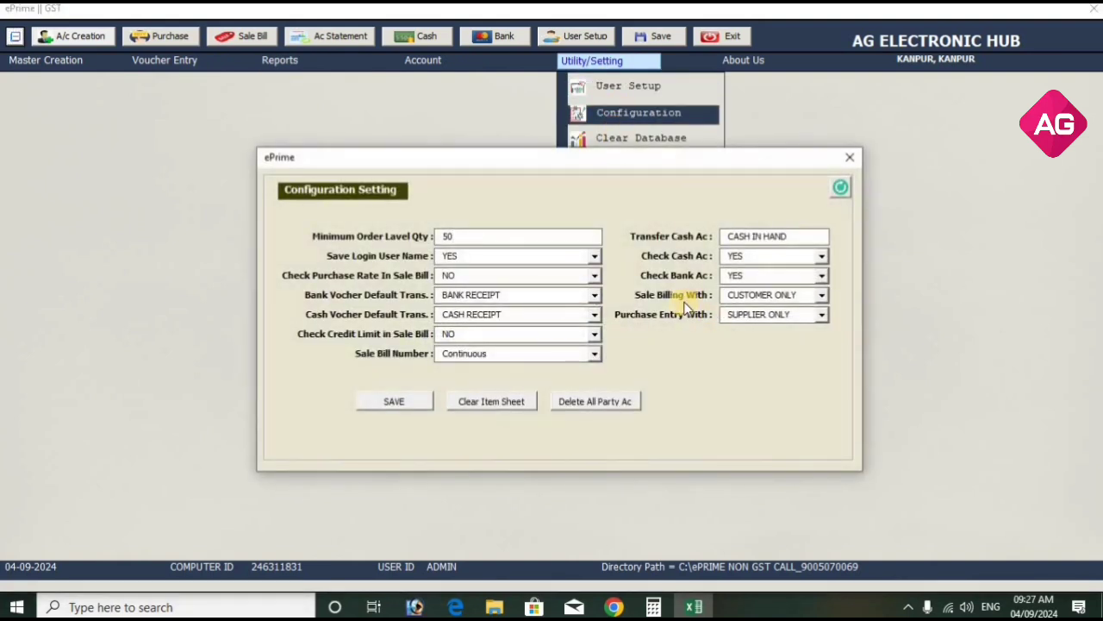
{"action": "left_click", "coordinate": [779, 316]}
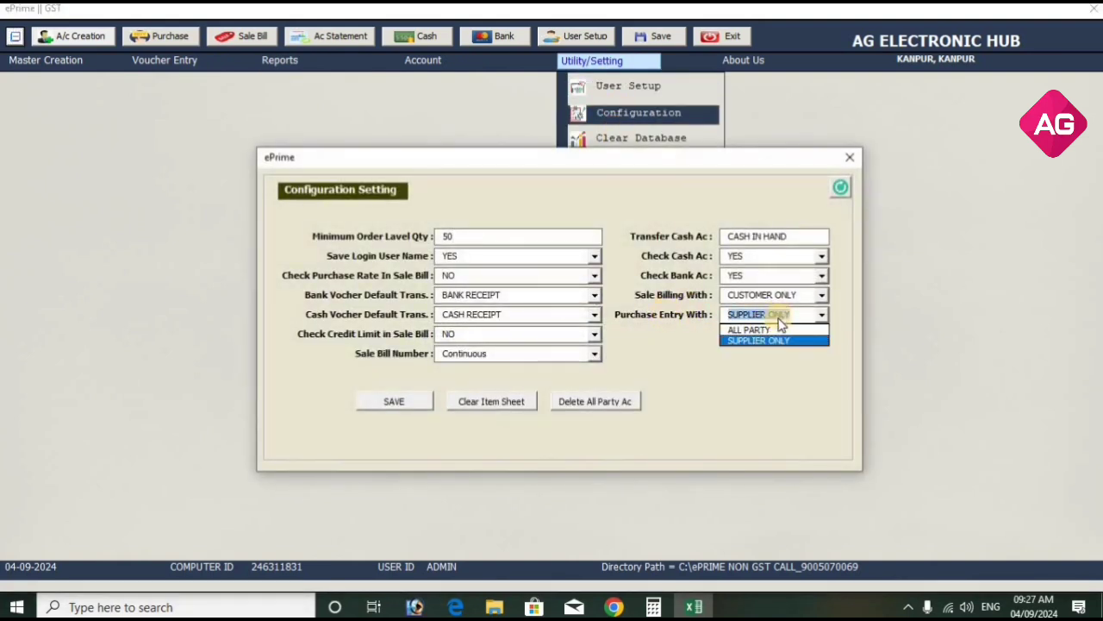
{"action": "left_click", "coordinate": [749, 328]}
{"action": "left_click", "coordinate": [392, 403]}
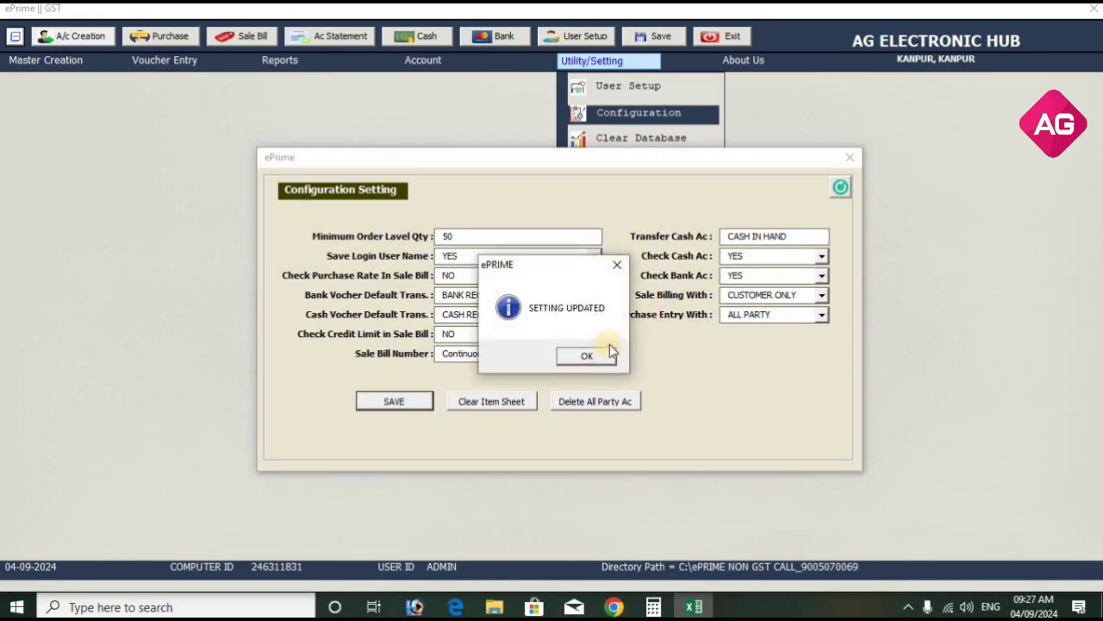
{"action": "key", "text": "Return"}
{"action": "left_click", "coordinate": [850, 157]}
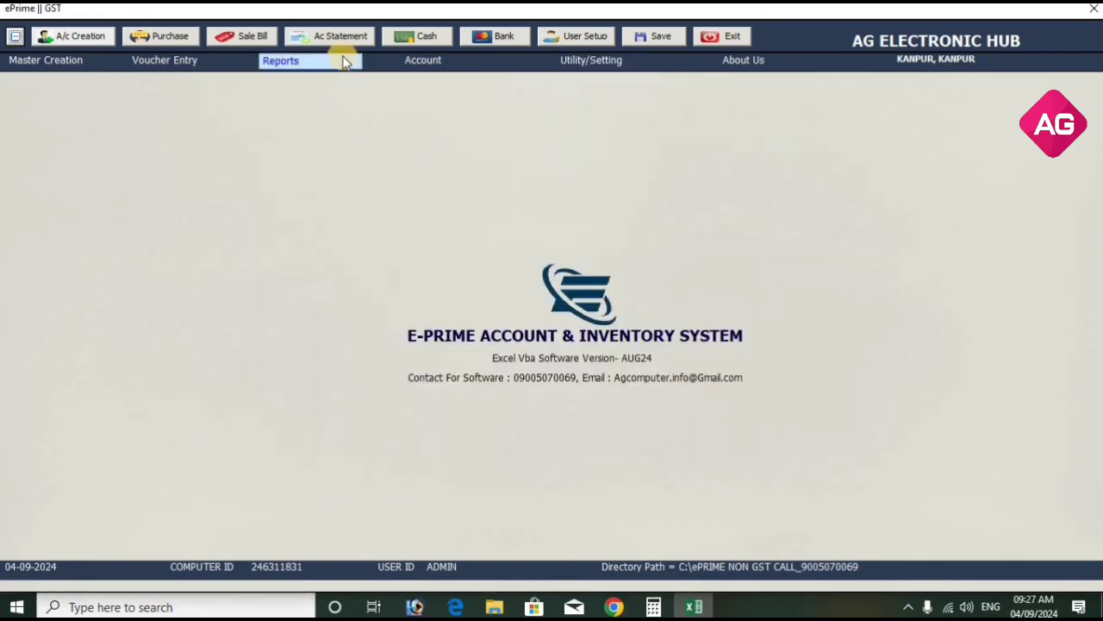
Step: Check which accounts a new purchase entry offers as supplier names, and close the entry
{"action": "left_click", "coordinate": [183, 42]}
{"action": "left_click", "coordinate": [510, 145]}
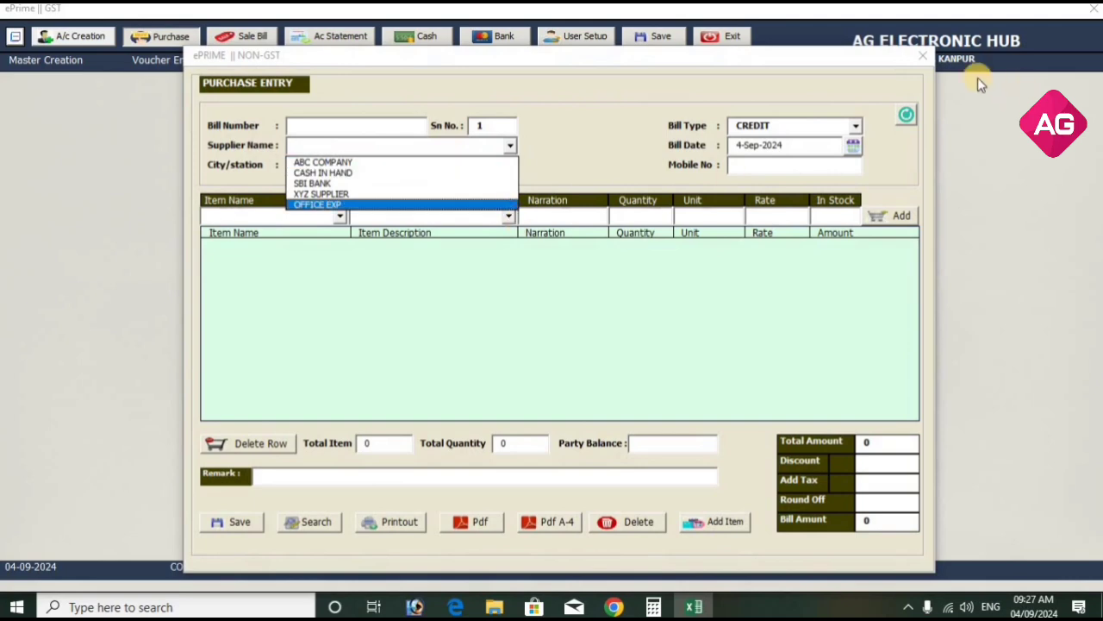
{"action": "left_click", "coordinate": [921, 61]}
Step: Restrict purchase entries to SUPPLIER ONLY in the configuration settings, save the change and close the settings
{"action": "left_click", "coordinate": [611, 62]}
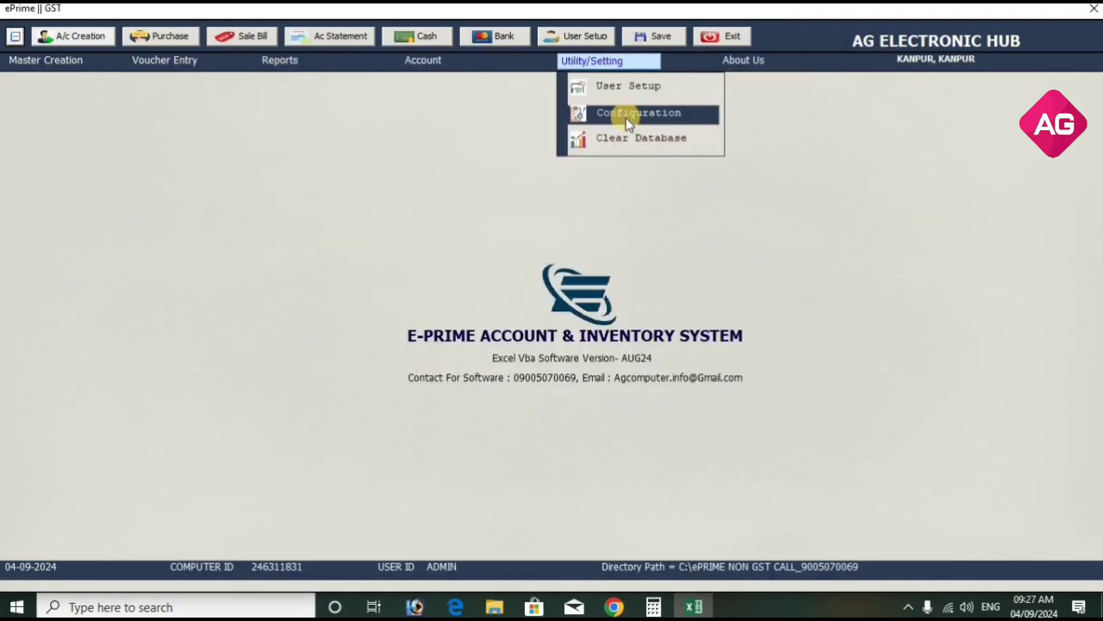
{"action": "left_click", "coordinate": [629, 113]}
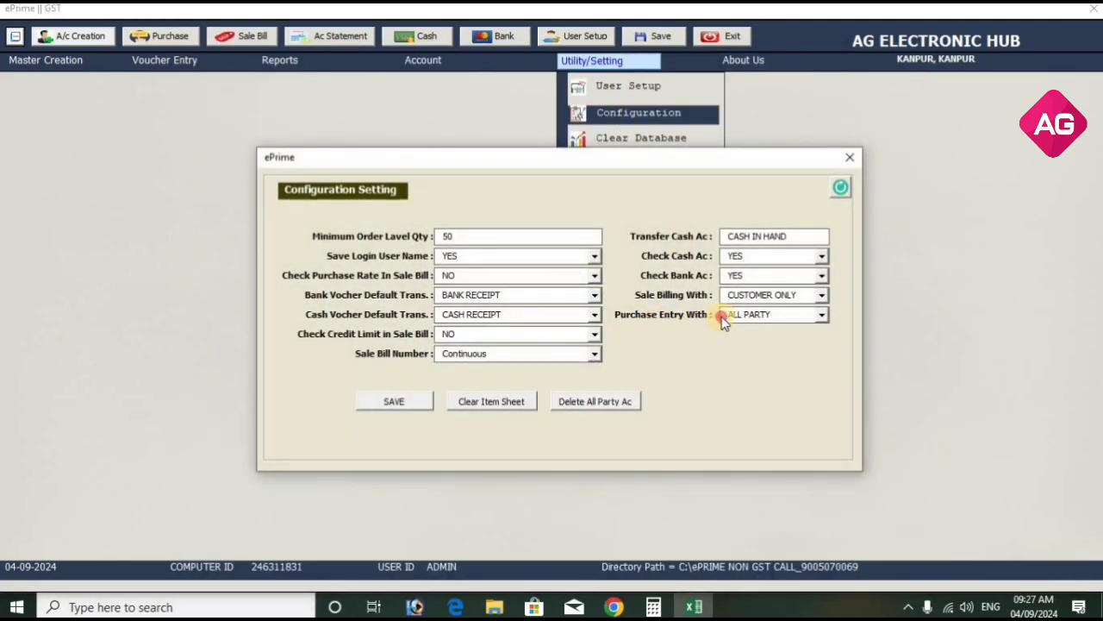
{"action": "left_click", "coordinate": [722, 315]}
{"action": "left_click", "coordinate": [734, 337]}
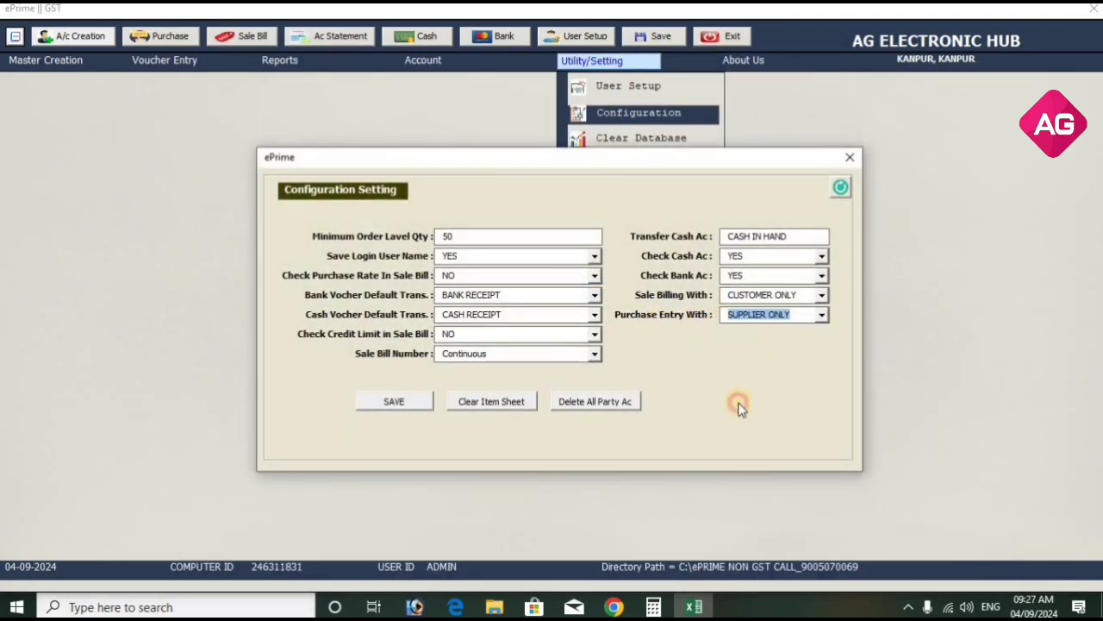
{"action": "left_click", "coordinate": [379, 411]}
{"action": "key", "text": "Return"}
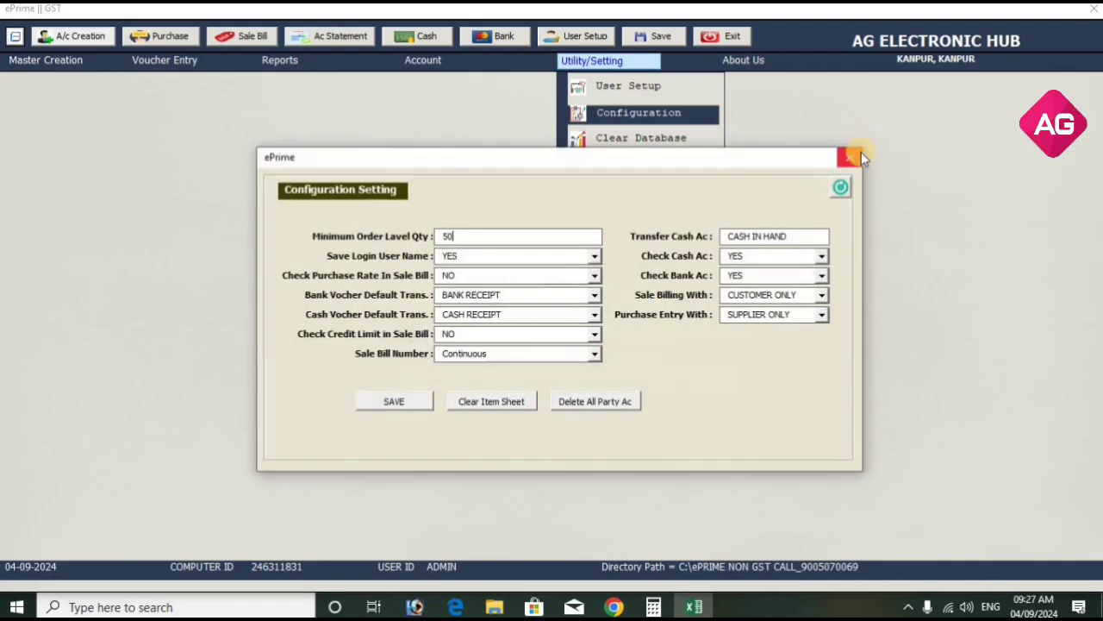
{"action": "left_click", "coordinate": [854, 152]}
Step: Open a new purchase entry with bill number 1, supplier XYZ SUPPLIER and bill type CREDIT
{"action": "left_click", "coordinate": [176, 39]}
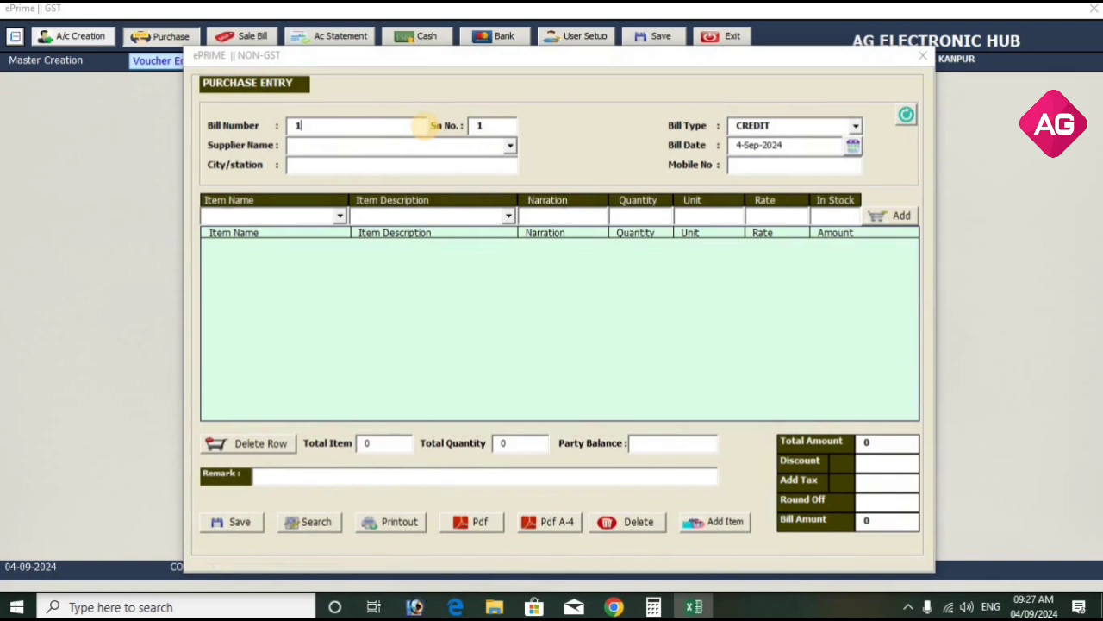
{"action": "left_click", "coordinate": [511, 145]}
{"action": "left_click", "coordinate": [499, 162]}
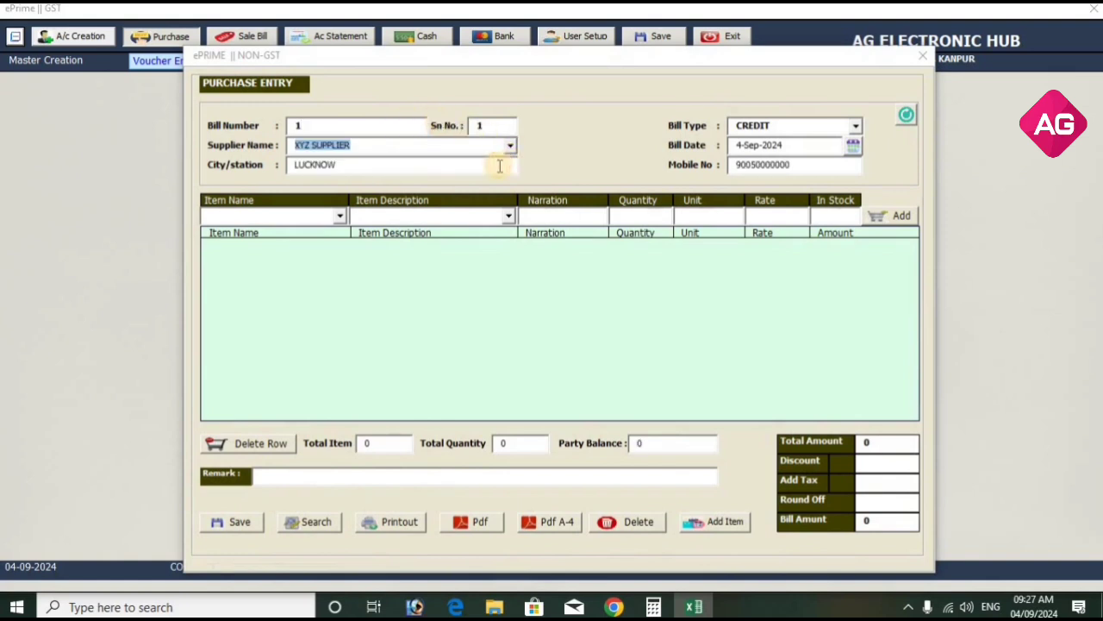
{"action": "left_click", "coordinate": [857, 126]}
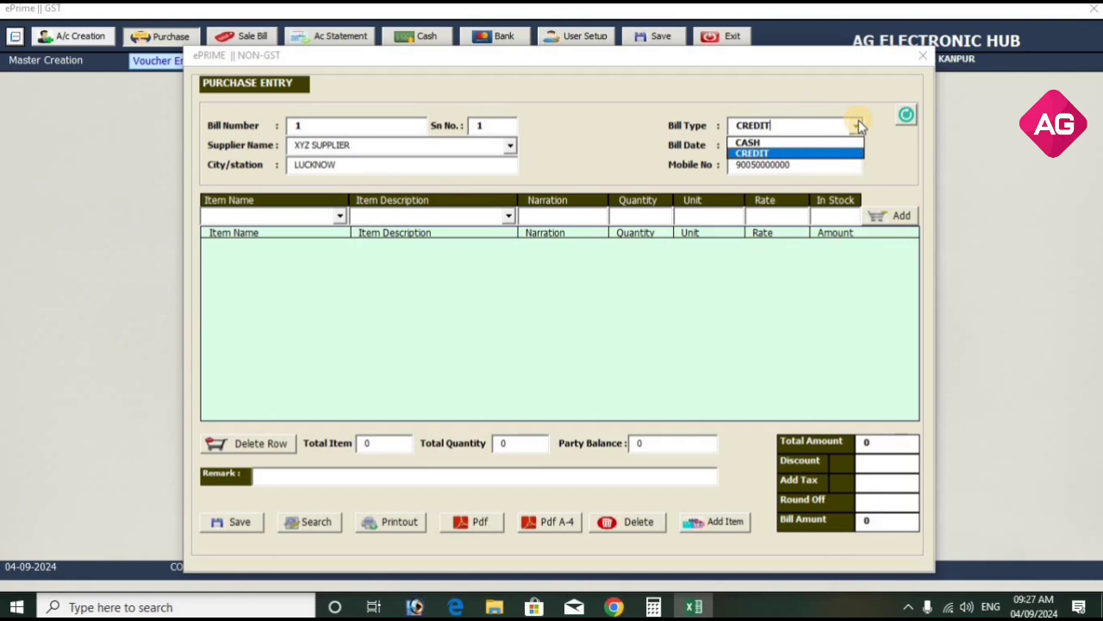
{"action": "left_click", "coordinate": [859, 125]}
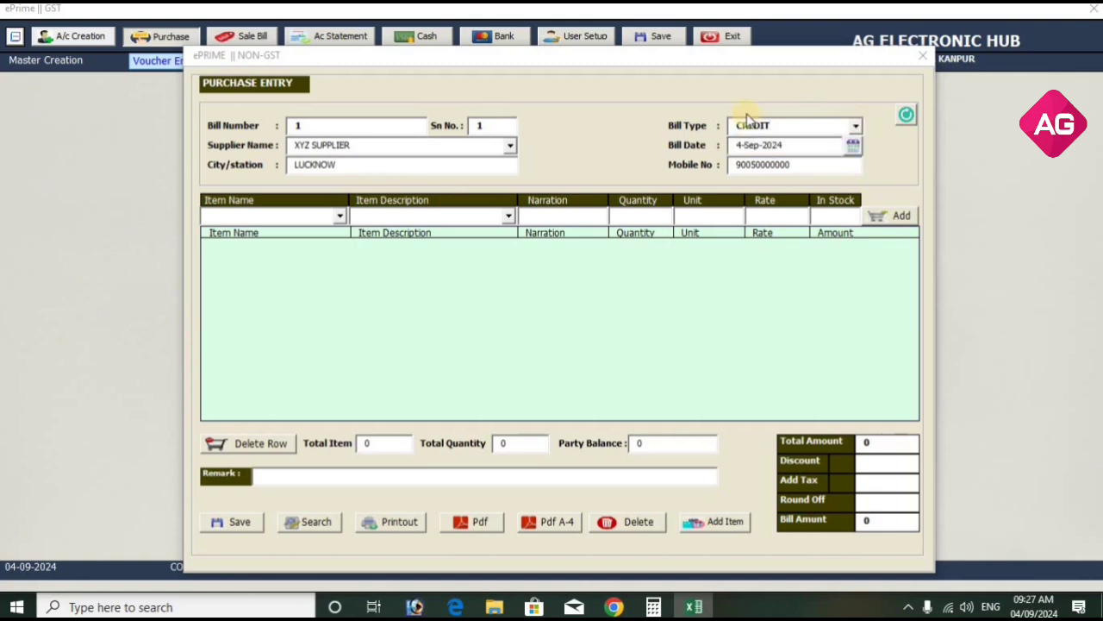
Step: Add item BULB with description SURYA to the purchase bill, with quantity 200 PCS and rate 100
{"action": "left_click", "coordinate": [341, 217]}
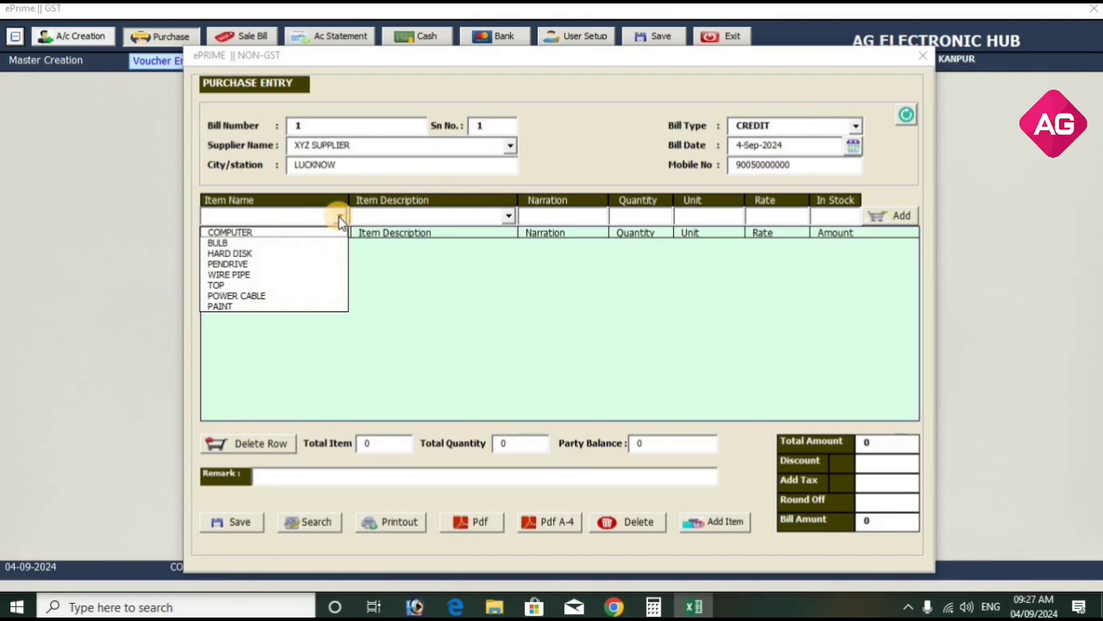
{"action": "left_click", "coordinate": [312, 243]}
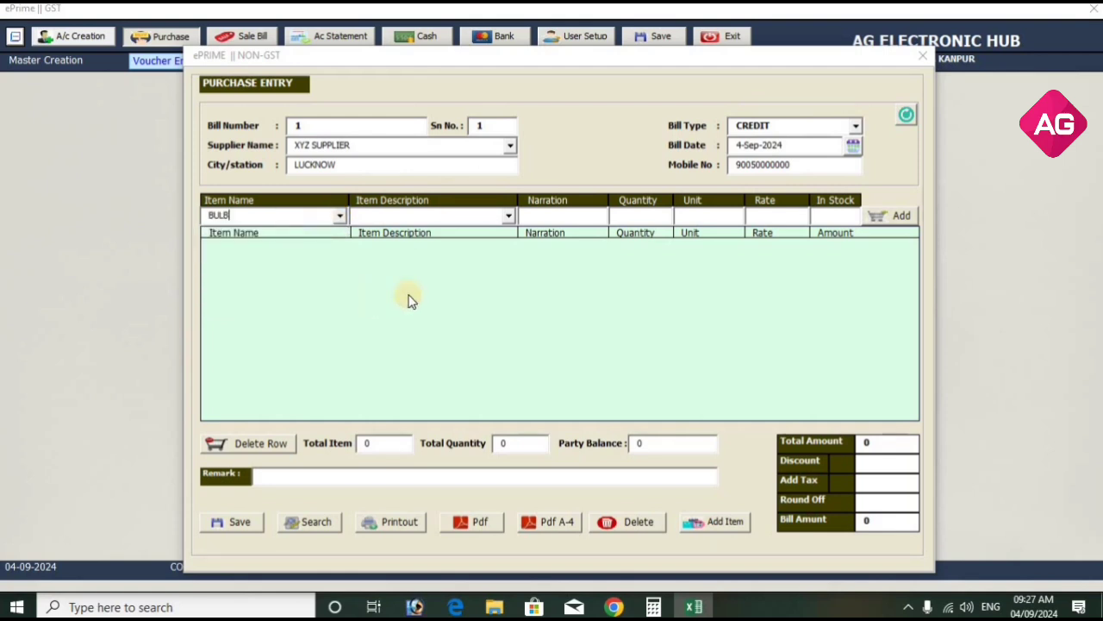
{"action": "left_click", "coordinate": [509, 217]}
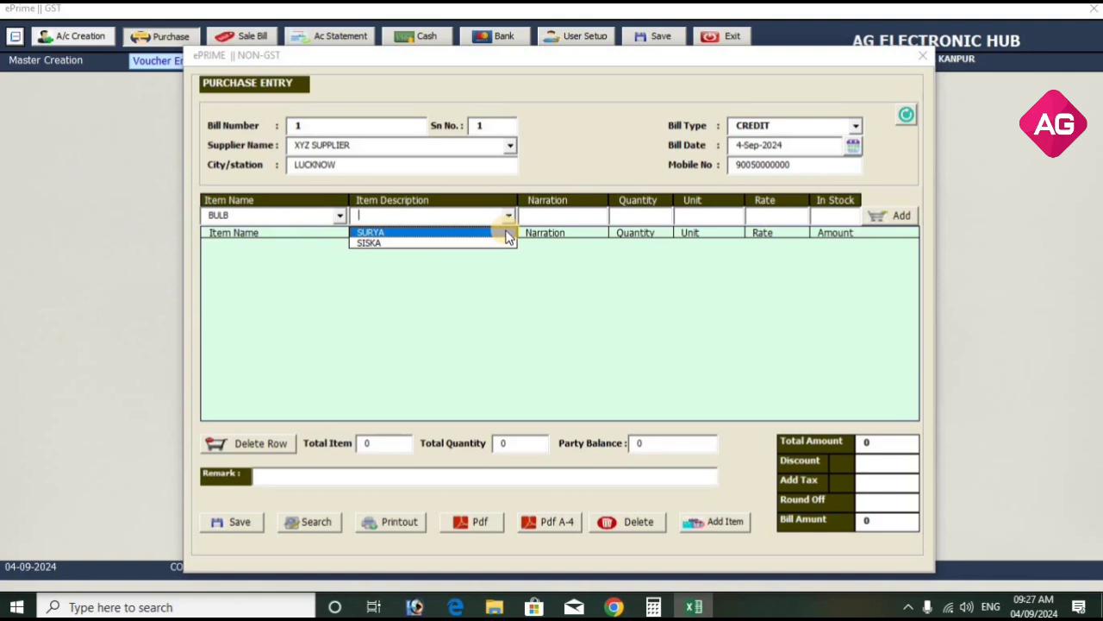
{"action": "left_click", "coordinate": [506, 233]}
{"action": "left_click", "coordinate": [634, 215]}
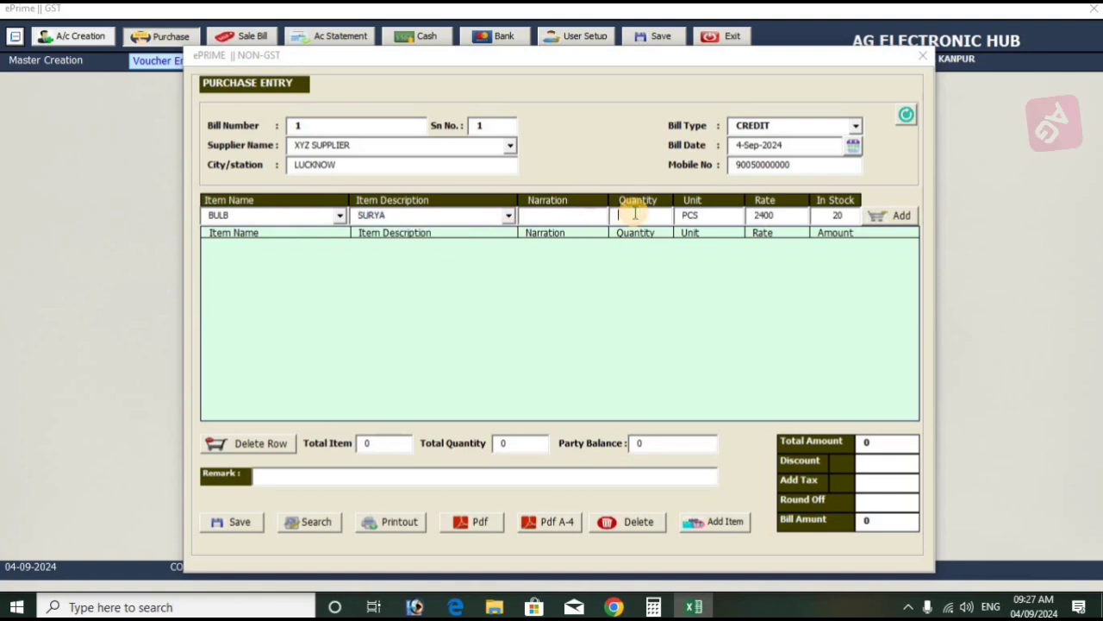
{"action": "type", "text": "200"}
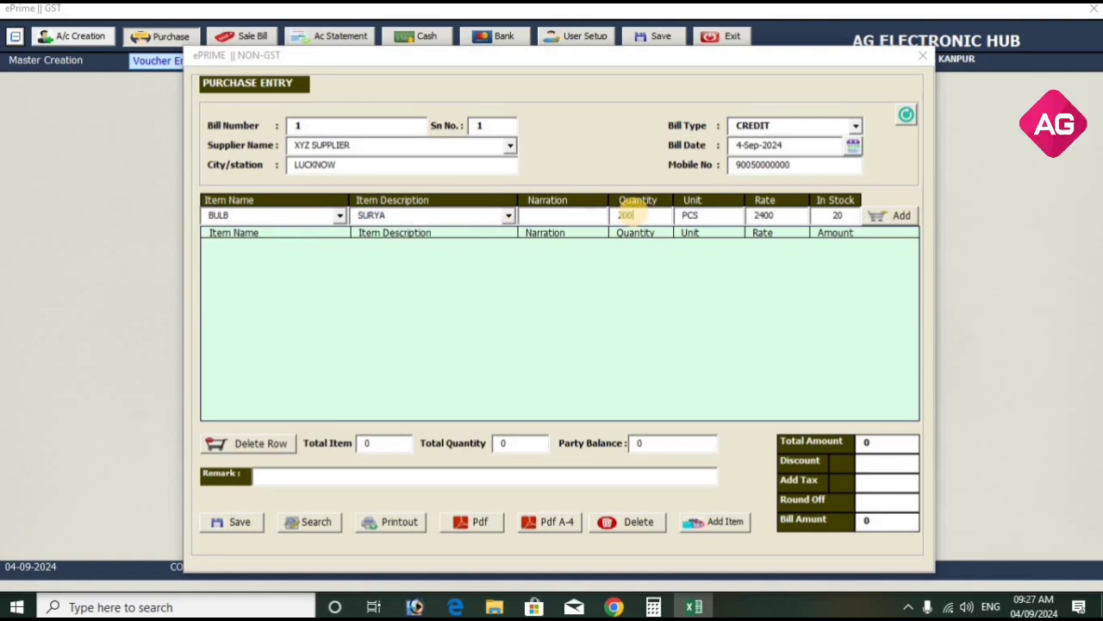
{"action": "key", "text": "Tab"}
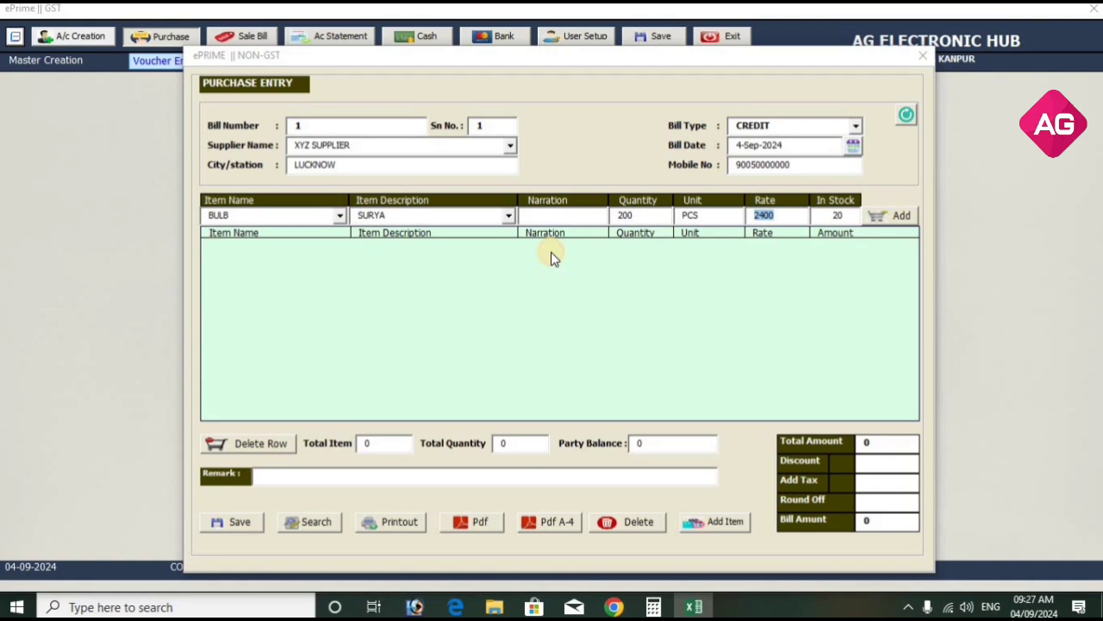
{"action": "key", "text": "Tab"}
{"action": "key", "text": "Return"}
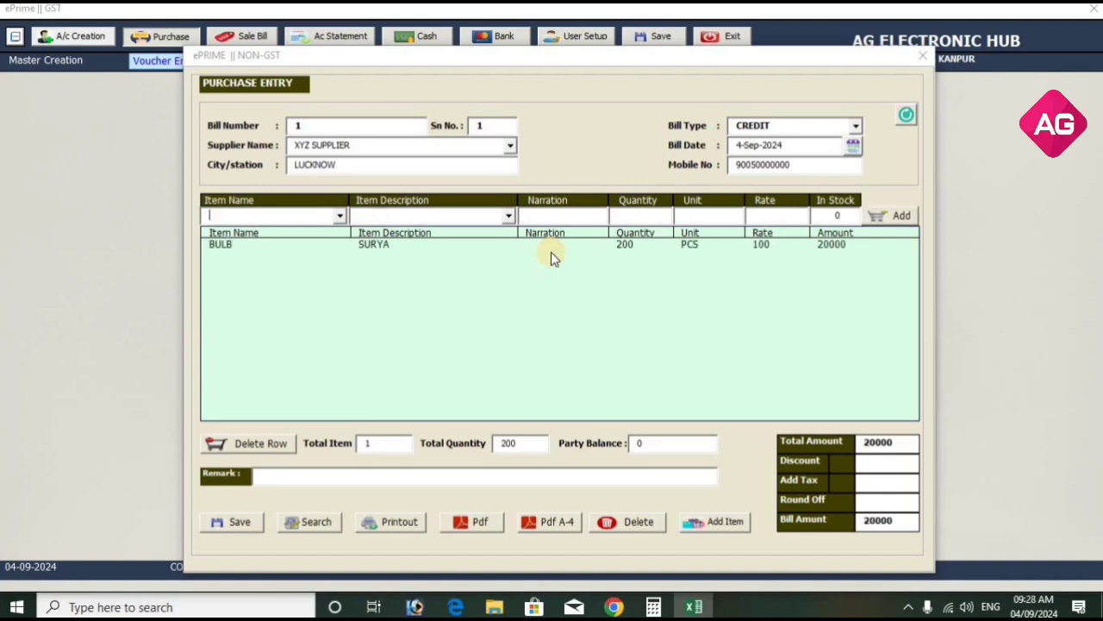
Step: Add item BULB with description SISKA to the purchase bill, with quantity 250 PCS at rate 100
{"action": "left_click", "coordinate": [340, 214]}
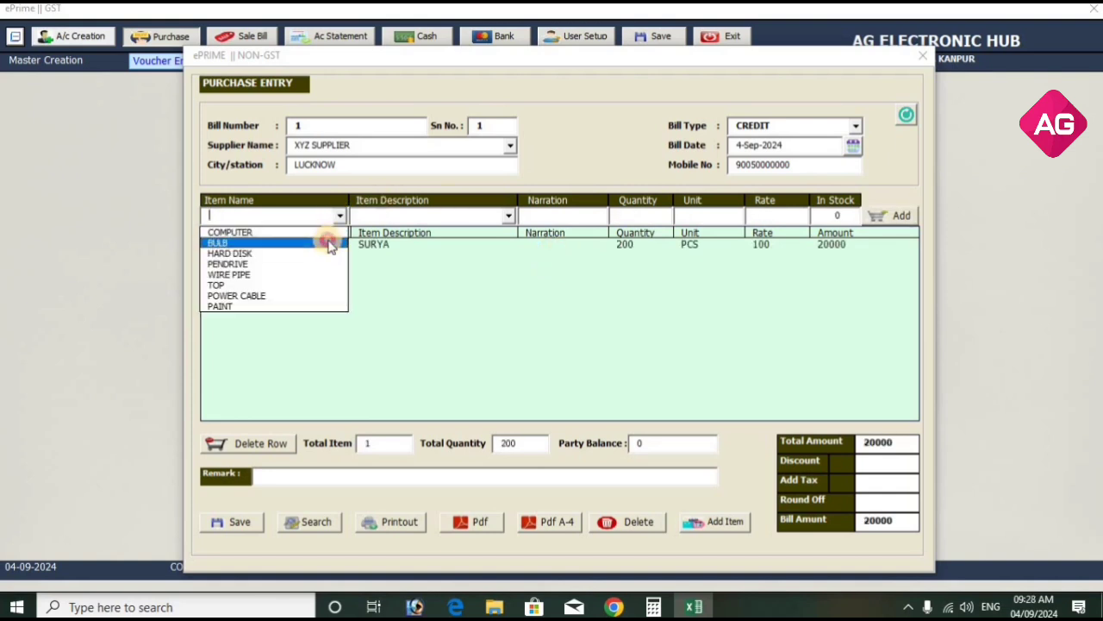
{"action": "left_click", "coordinate": [259, 242]}
{"action": "left_click", "coordinate": [509, 214]}
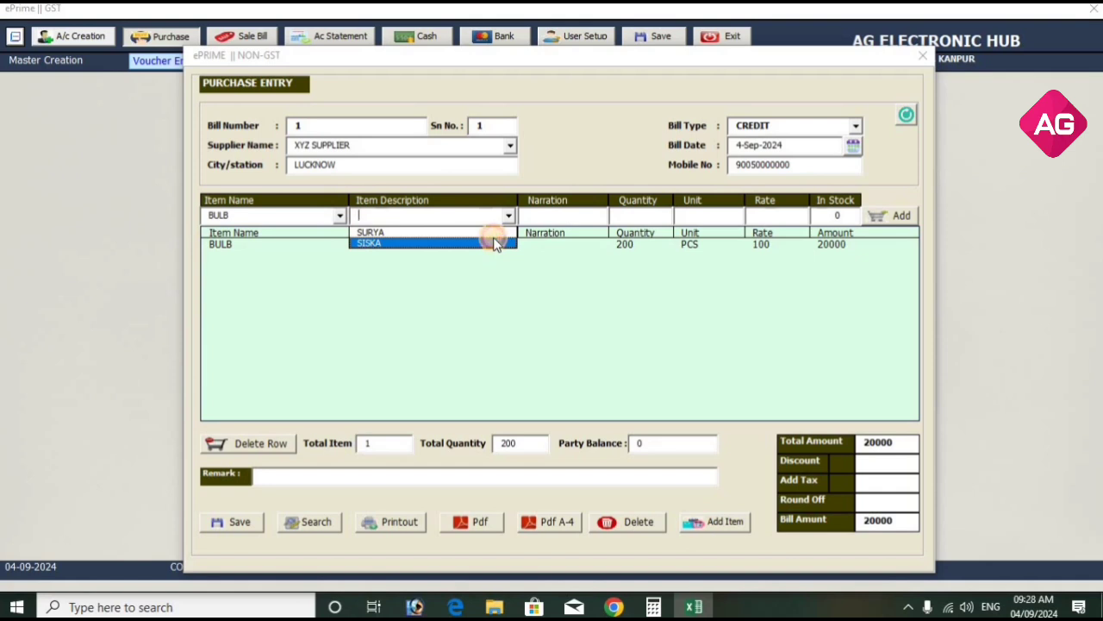
{"action": "left_click", "coordinate": [496, 244]}
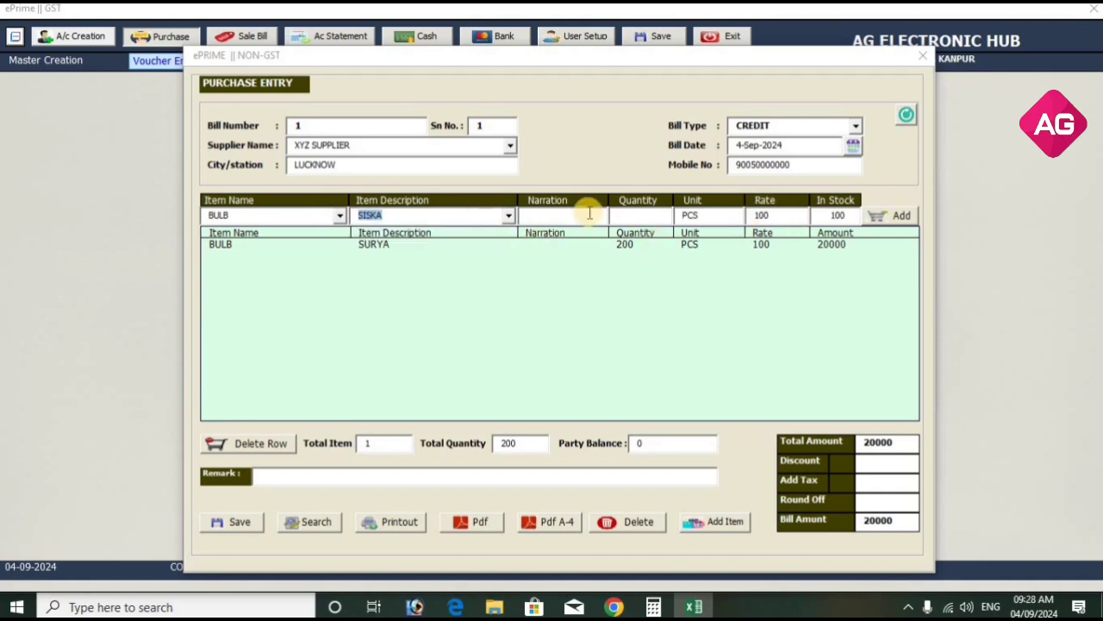
{"action": "left_click", "coordinate": [627, 215]}
{"action": "type", "text": "250"}
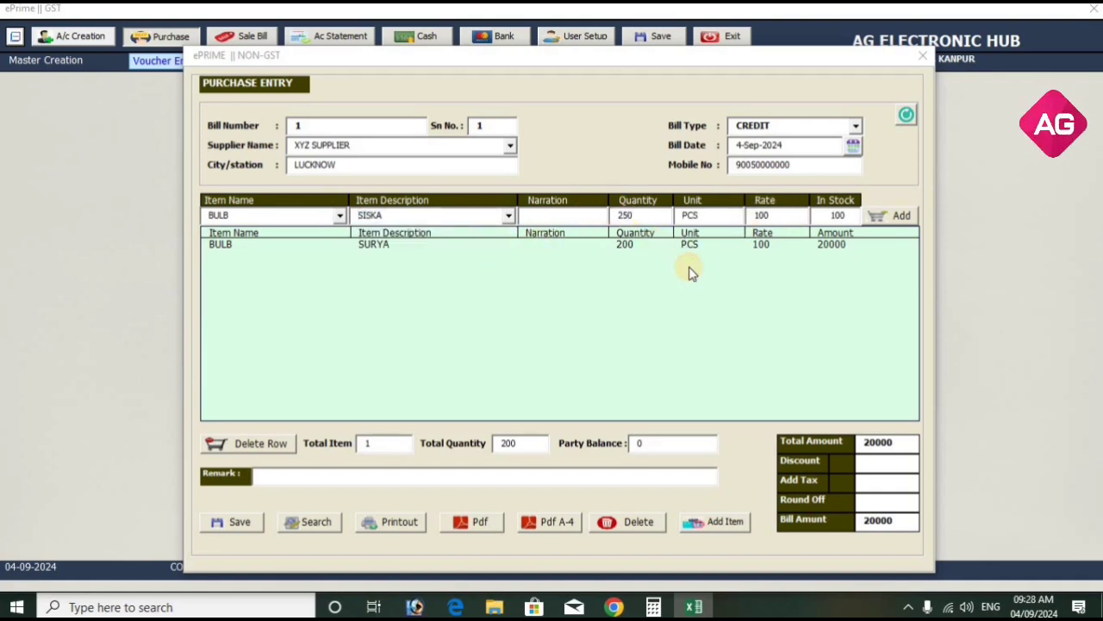
{"action": "key", "text": "Return"}
Step: Save the XYZ SUPPLIER purchase bill and dismiss the message
{"action": "left_click", "coordinate": [607, 128]}
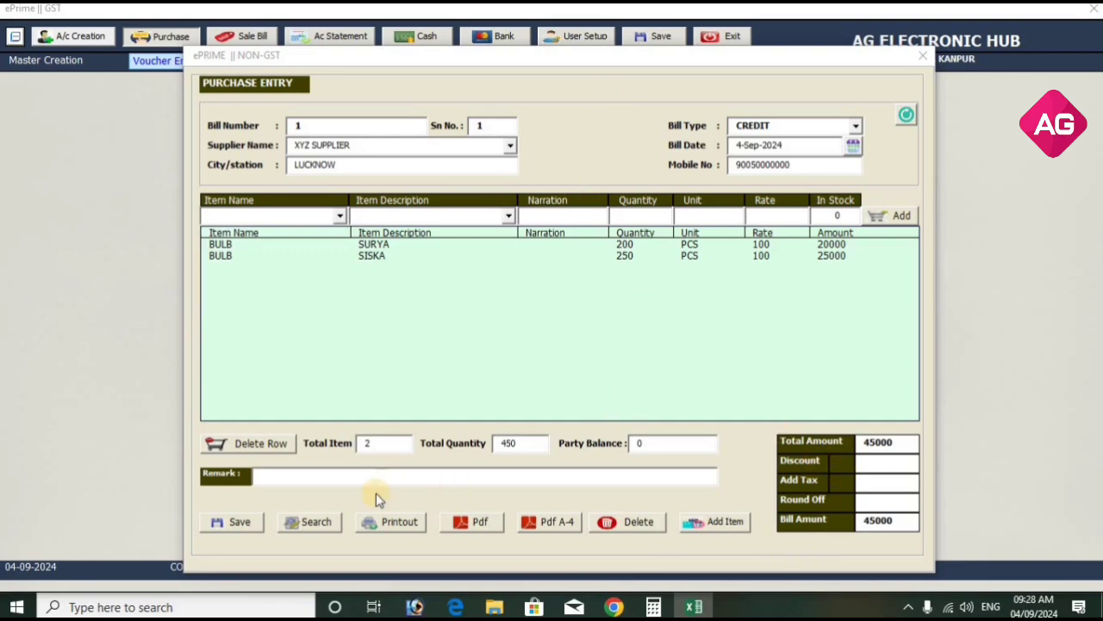
{"action": "left_click", "coordinate": [243, 522]}
{"action": "left_click", "coordinate": [569, 348]}
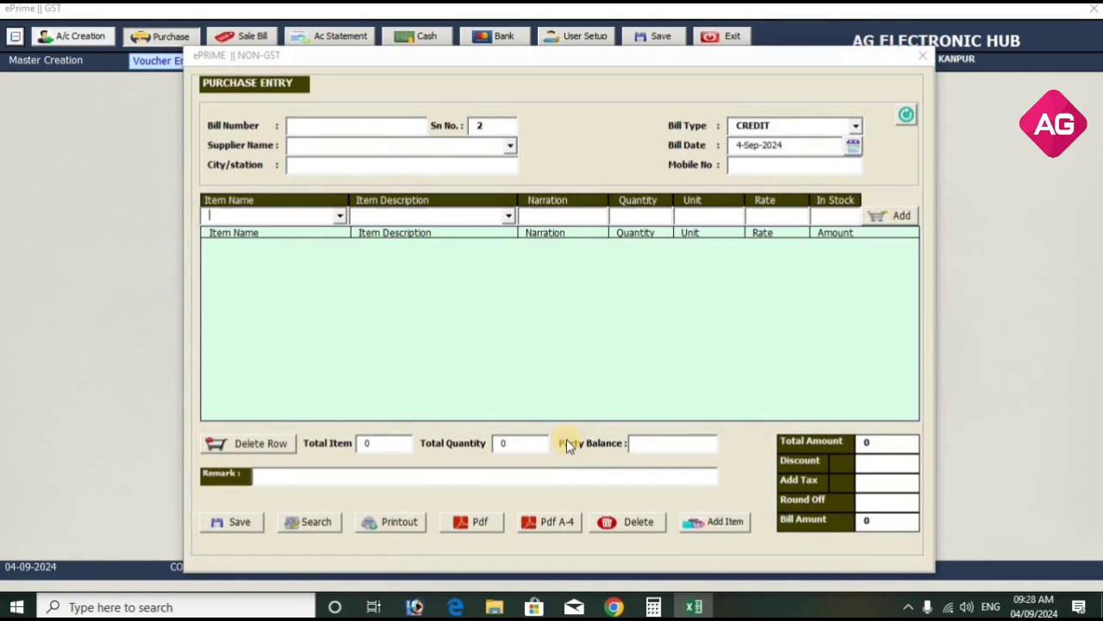
Step: Retrieve the saved purchase bill number 1 and generate its PDF
{"action": "left_click", "coordinate": [310, 523]}
{"action": "type", "text": "1"}
{"action": "key", "text": "Return"}
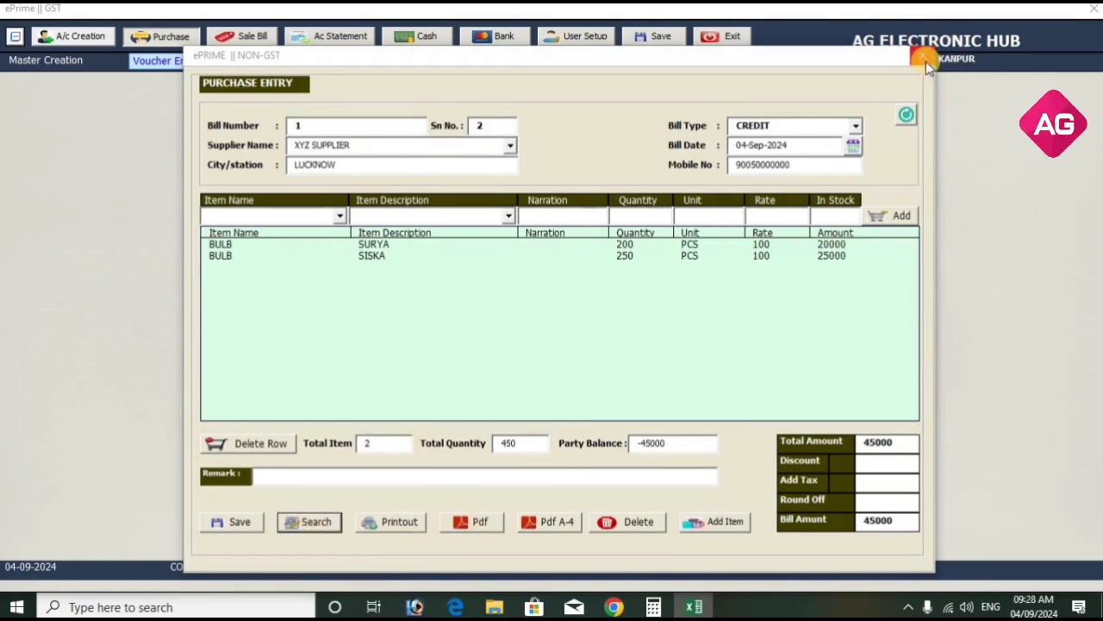
{"action": "left_click", "coordinate": [480, 522]}
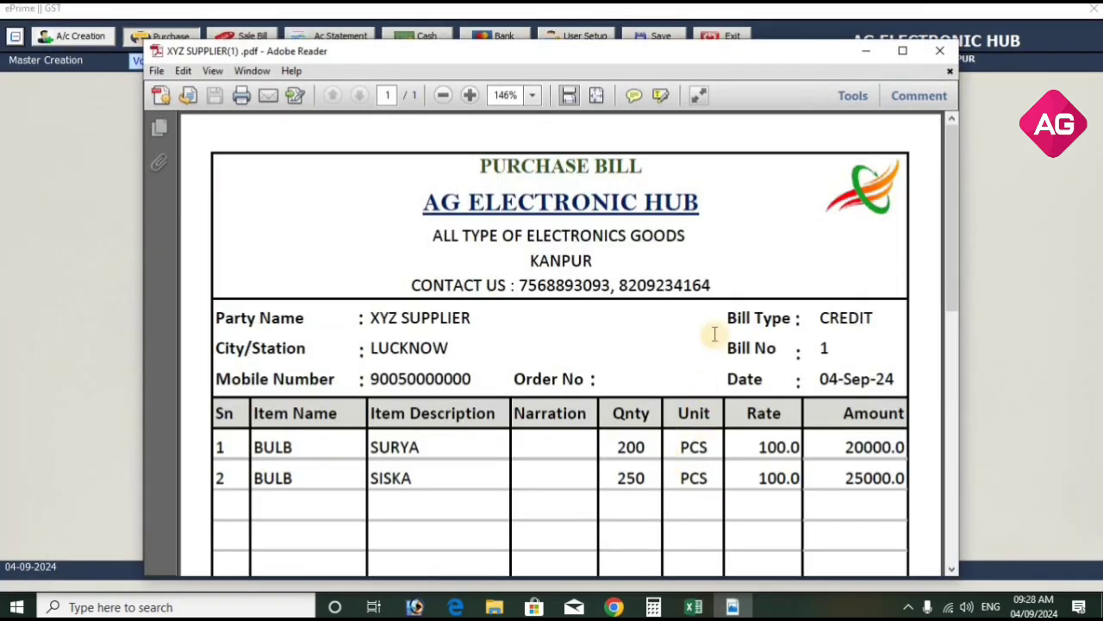
Step: Maximize the purchase bill PDF, reduce its zoom to 150% and review the bill from heading to grand total and signature
{"action": "double_click", "coordinate": [853, 57]}
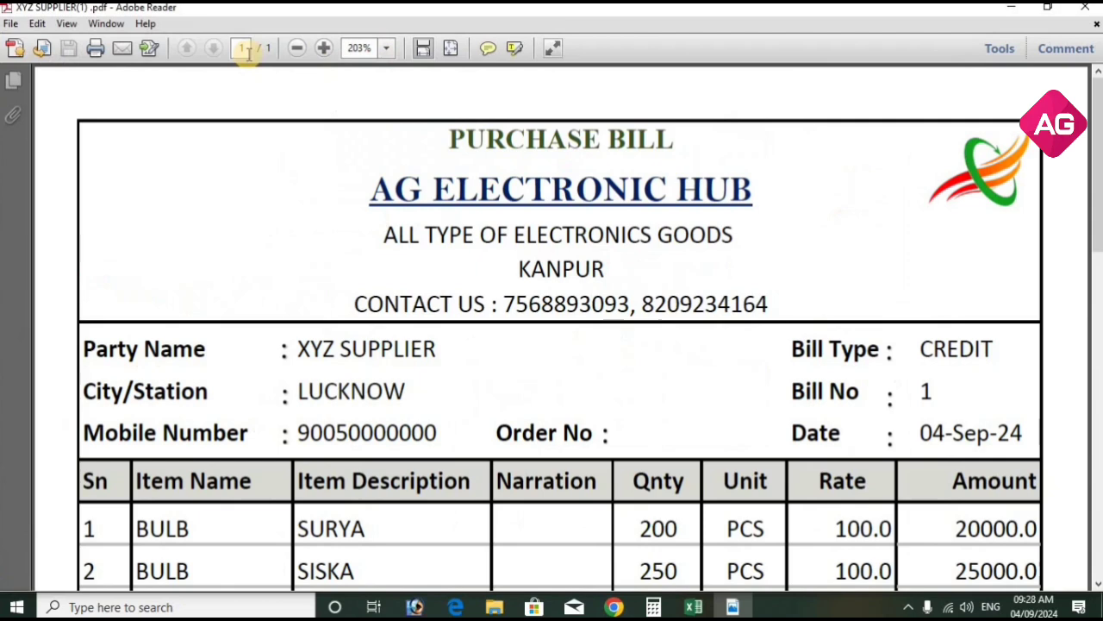
{"action": "left_click", "coordinate": [296, 48]}
{"action": "left_click_drag", "start_coordinate": [476, 121], "coordinate": [665, 115]}
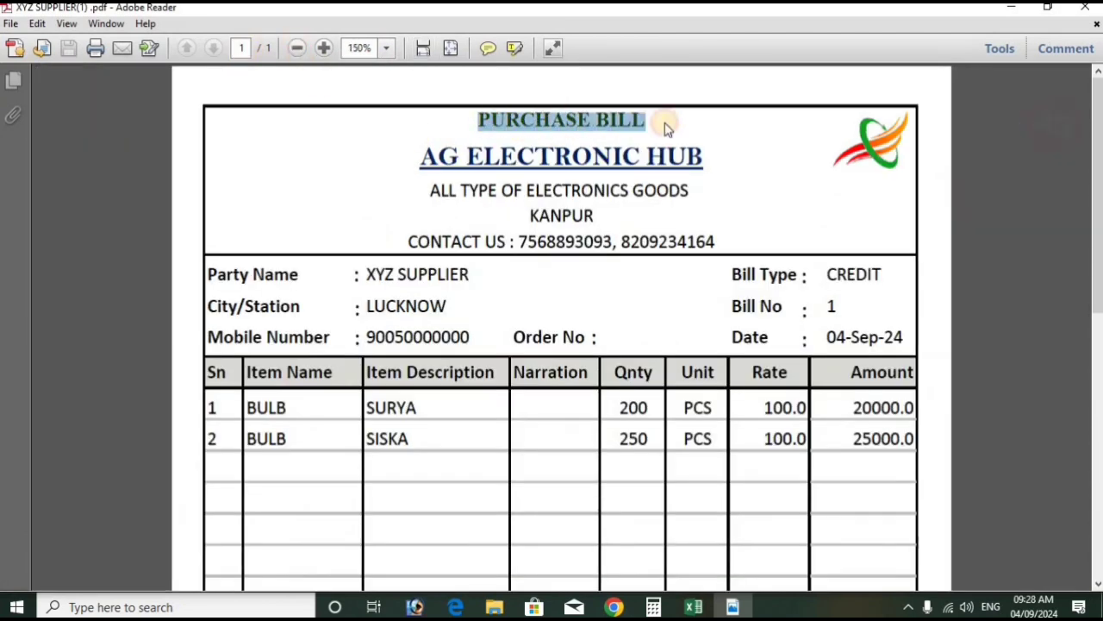
{"action": "scroll", "coordinate": [608, 362], "scroll_direction": "down", "scroll_amount": 3}
{"action": "scroll", "coordinate": [608, 362], "scroll_direction": "down", "scroll_amount": 10}
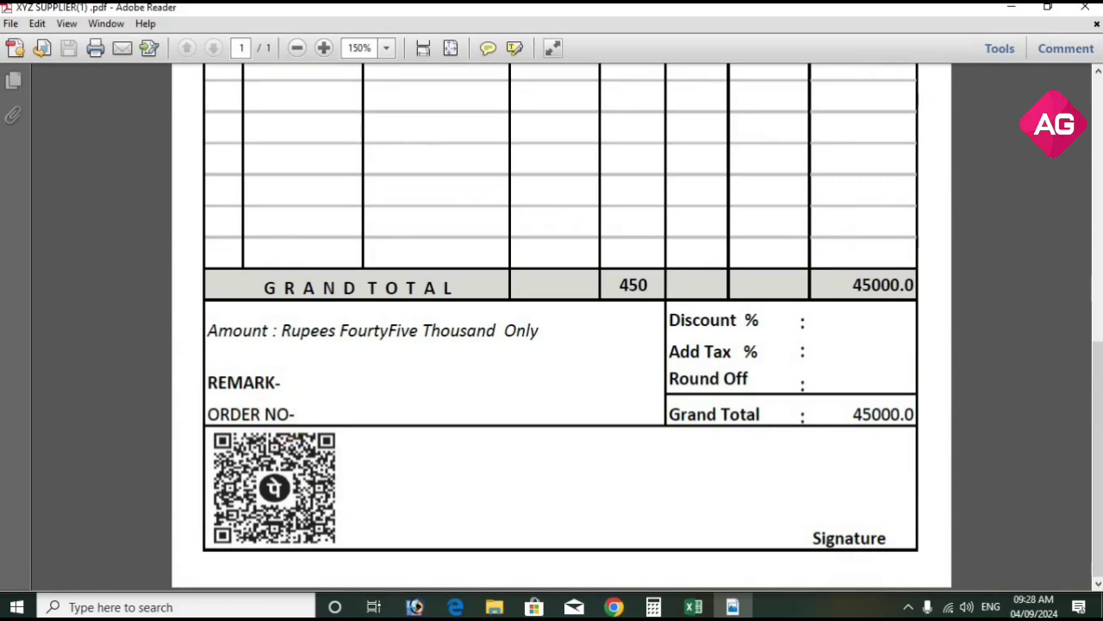
Step: Close the purchase bill PDF and the purchase entry form, and open the account statement
{"action": "left_click", "coordinate": [1091, 11]}
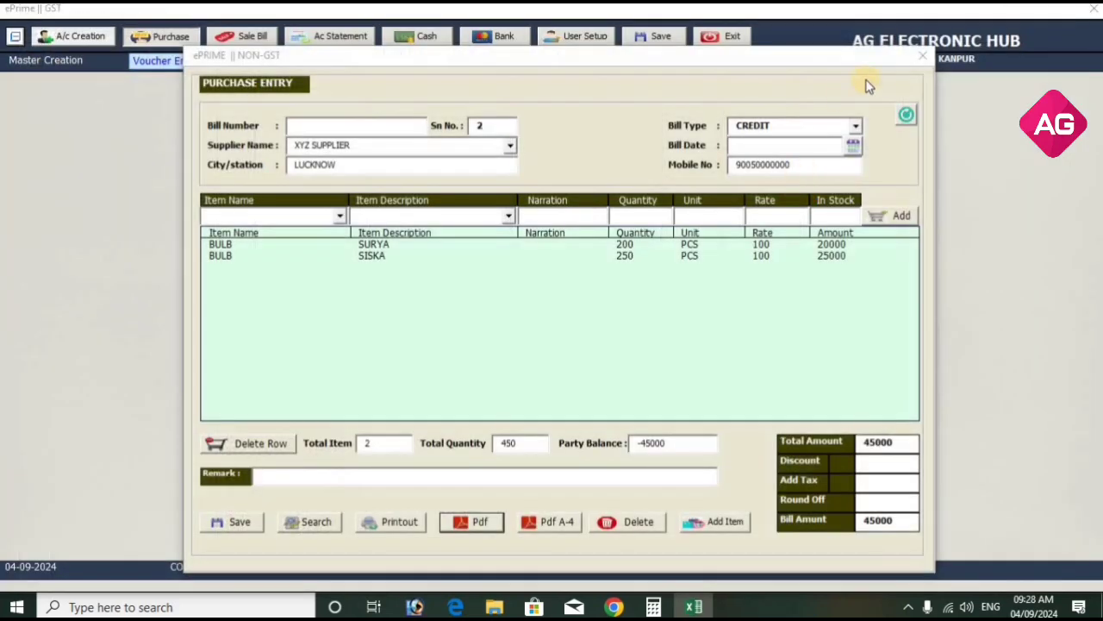
{"action": "left_click", "coordinate": [923, 56]}
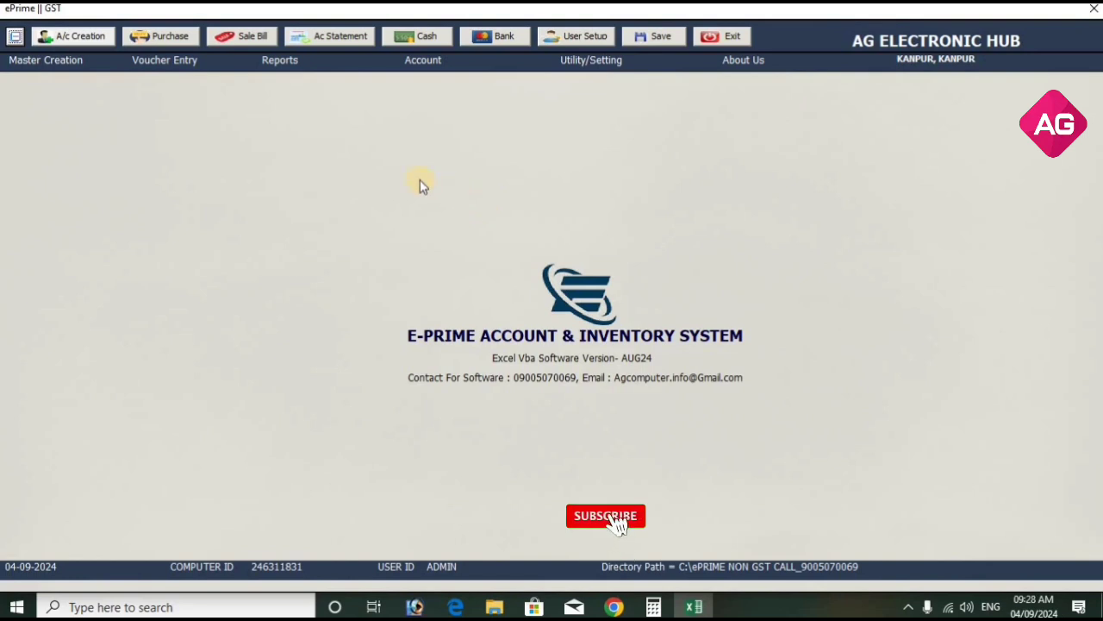
{"action": "left_click", "coordinate": [293, 62]}
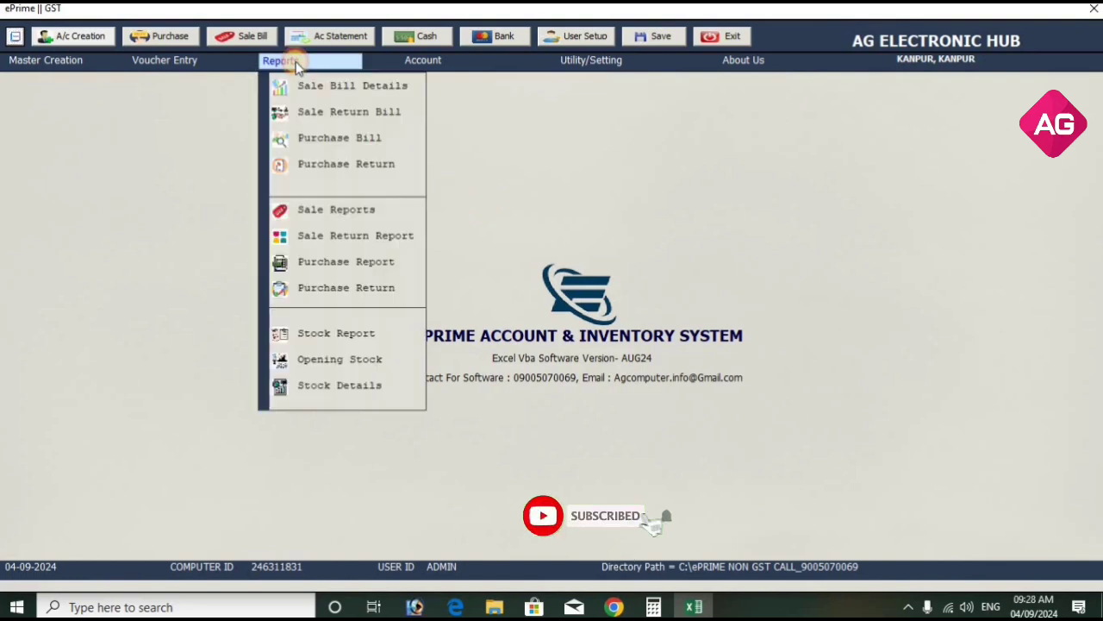
{"action": "left_click", "coordinate": [435, 60]}
{"action": "left_click", "coordinate": [451, 88]}
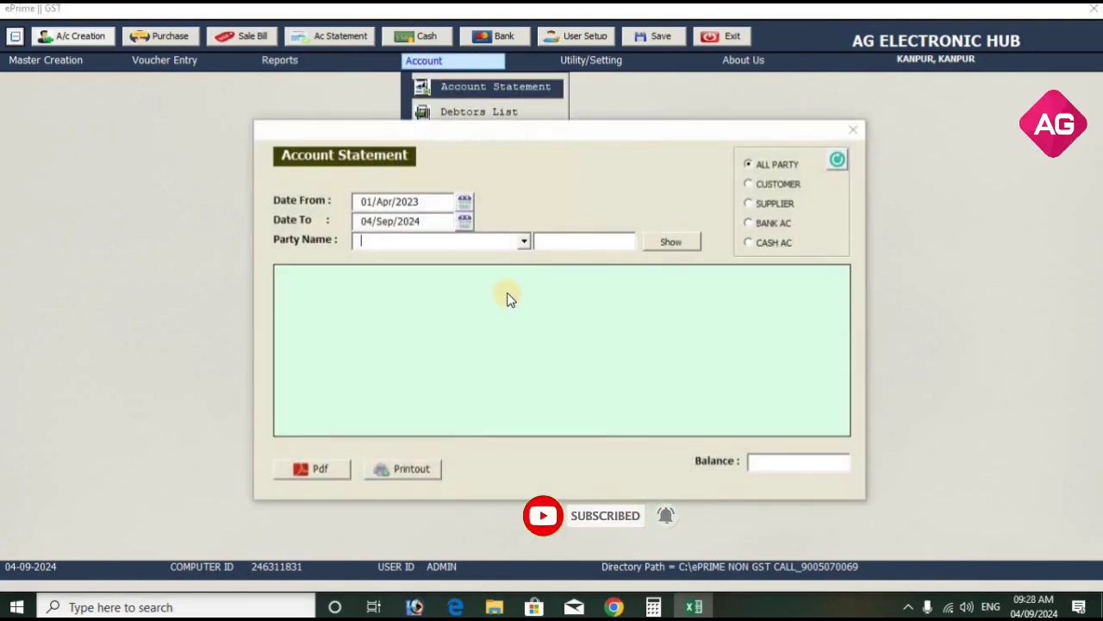
Step: Show the supplier account statement for XYZ SUPPLIER, check its purchase bill entry and close the statement
{"action": "left_click", "coordinate": [766, 205]}
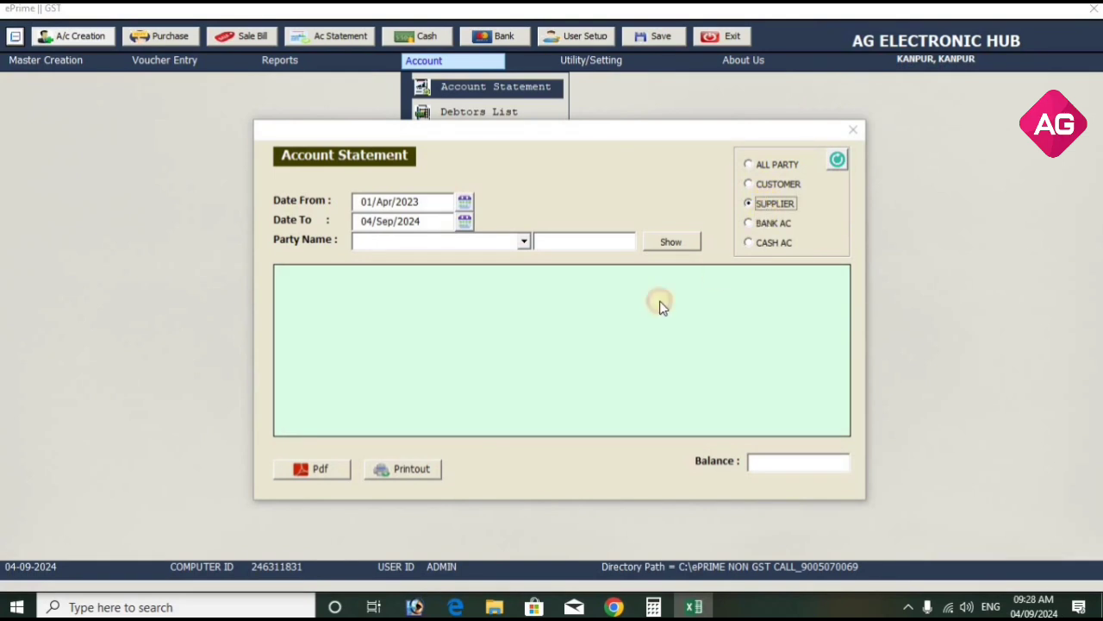
{"action": "left_click", "coordinate": [527, 239]}
{"action": "left_click", "coordinate": [511, 254]}
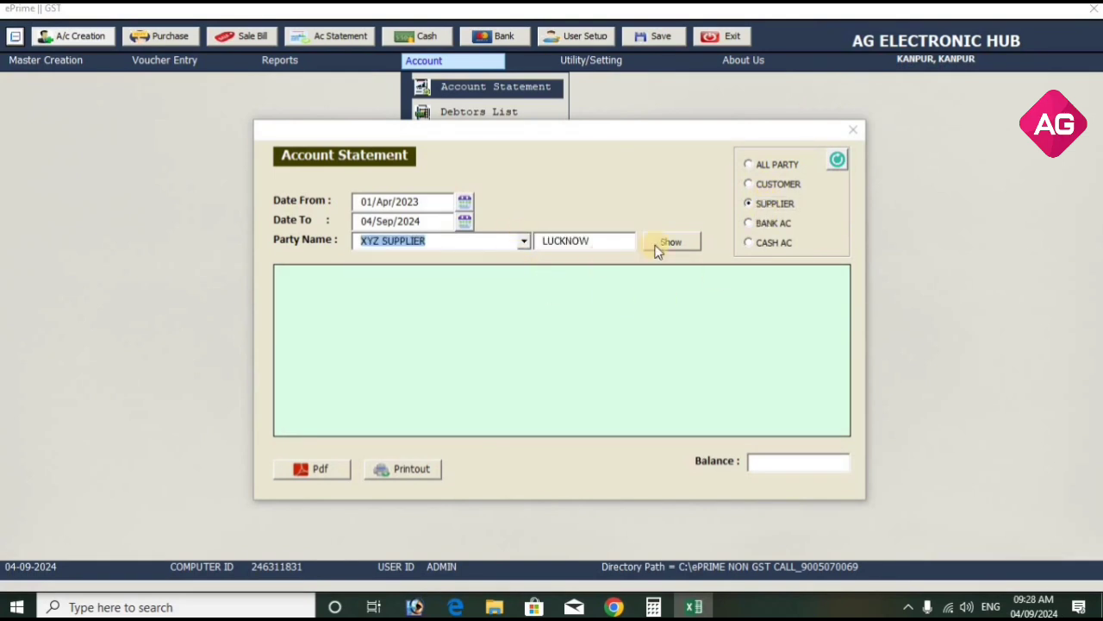
{"action": "left_click", "coordinate": [664, 243]}
{"action": "left_click", "coordinate": [455, 295]}
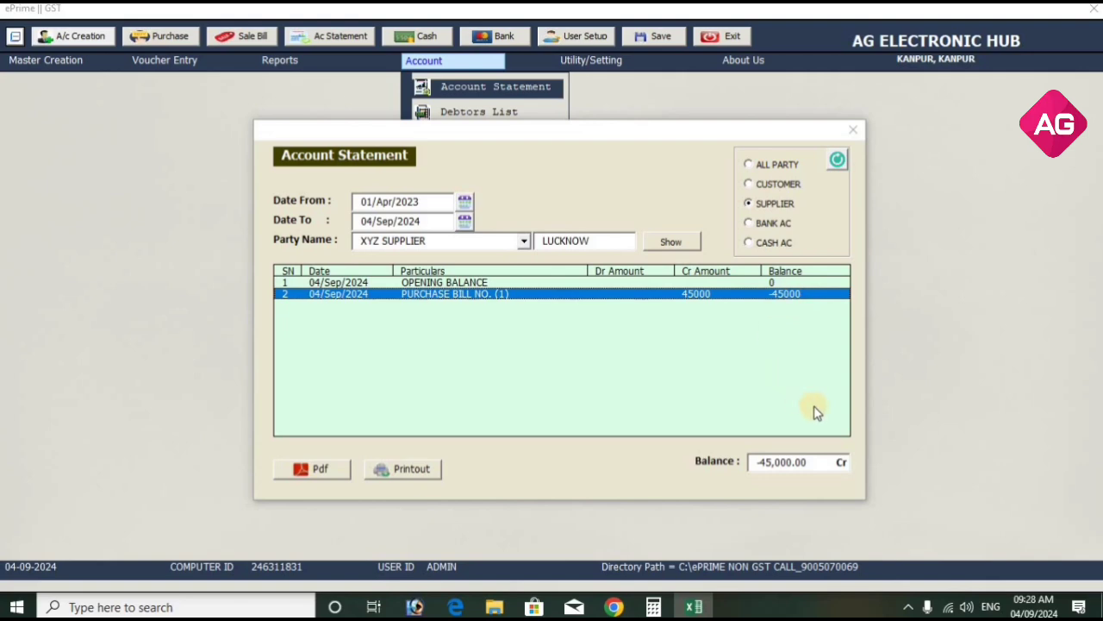
{"action": "left_click", "coordinate": [849, 130]}
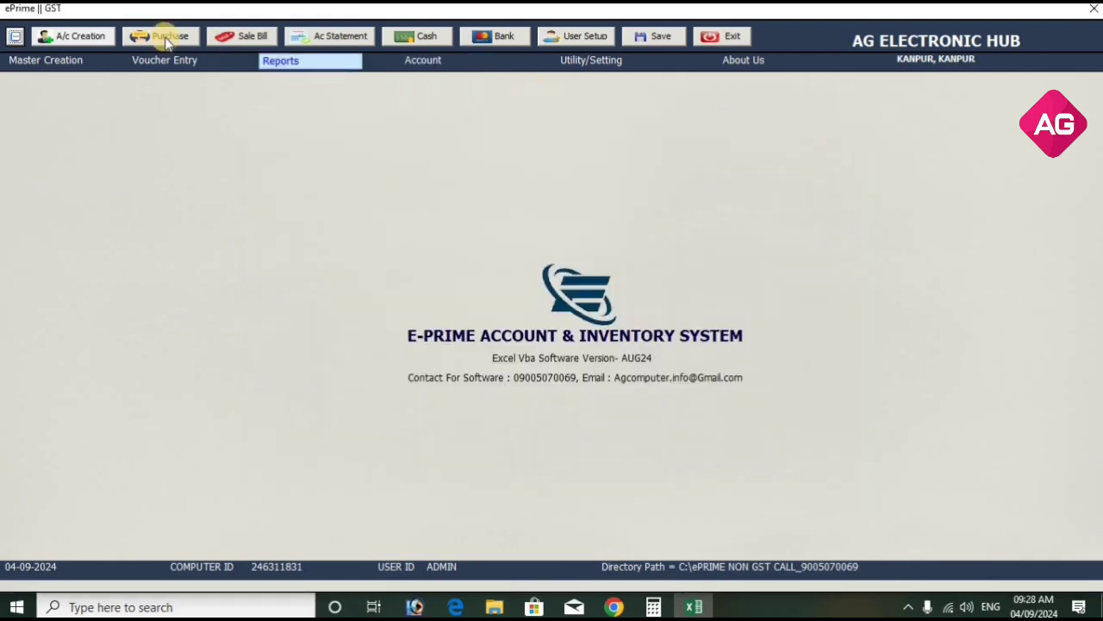
{"action": "left_click", "coordinate": [246, 34]}
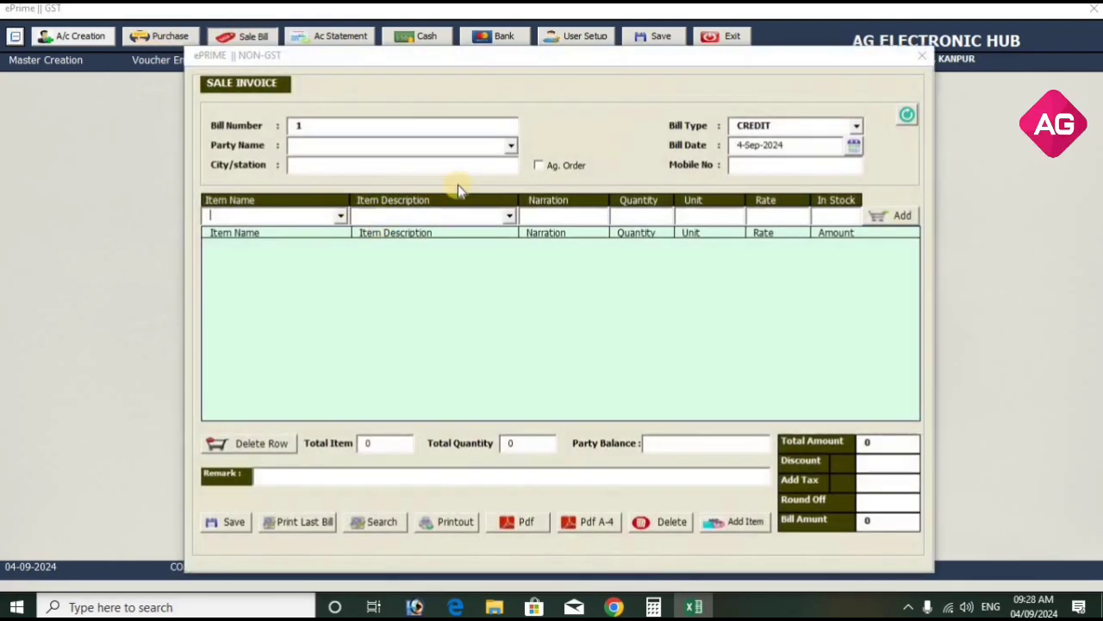
{"action": "left_click", "coordinate": [512, 145]}
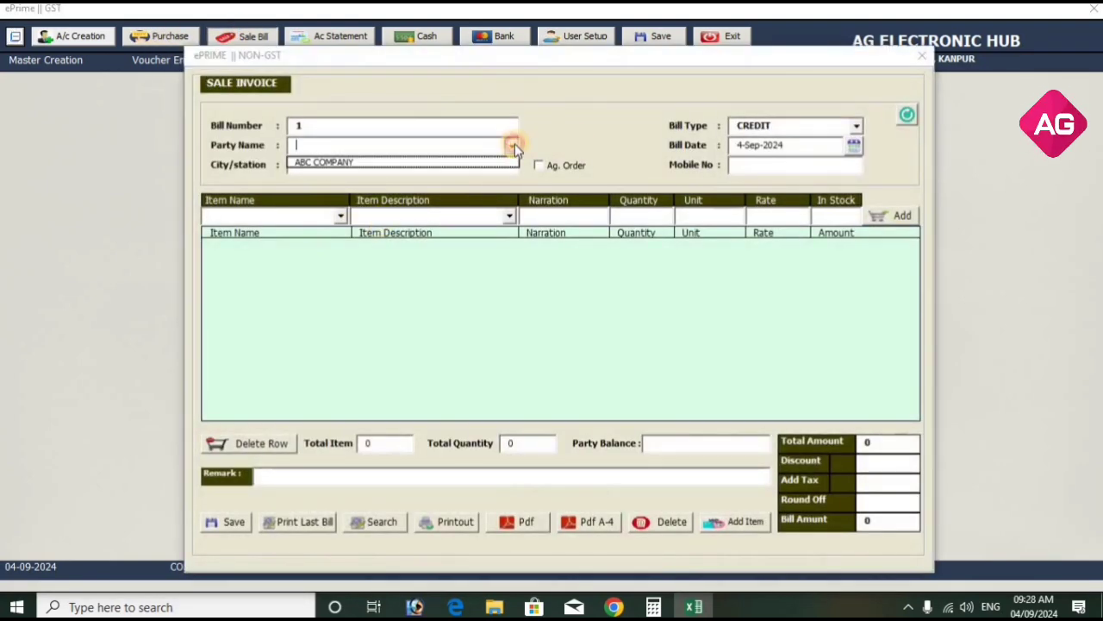
{"action": "left_click", "coordinate": [320, 162]}
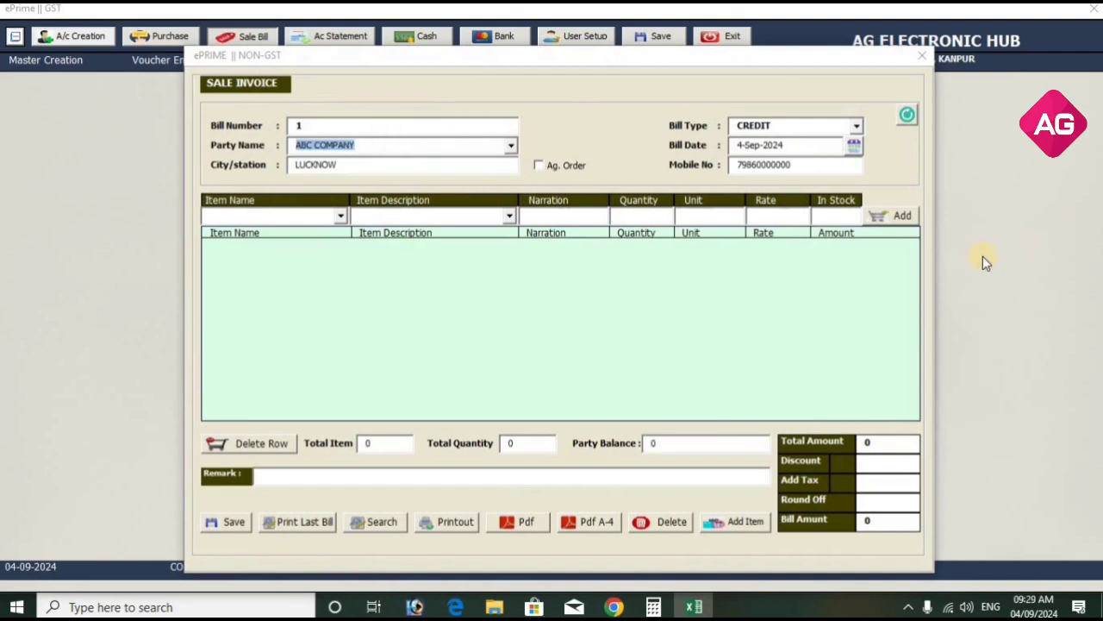
{"action": "left_click", "coordinate": [919, 57]}
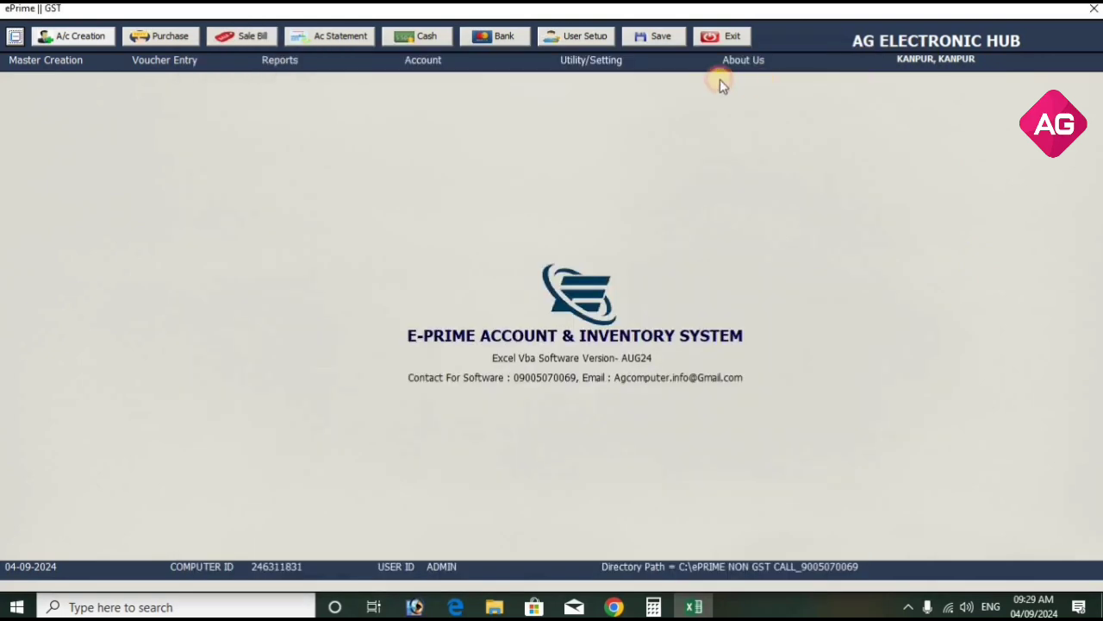
Step: Set Check Credit Limit in Sale Bill to YES in the configuration settings and save them
{"action": "left_click", "coordinate": [604, 59]}
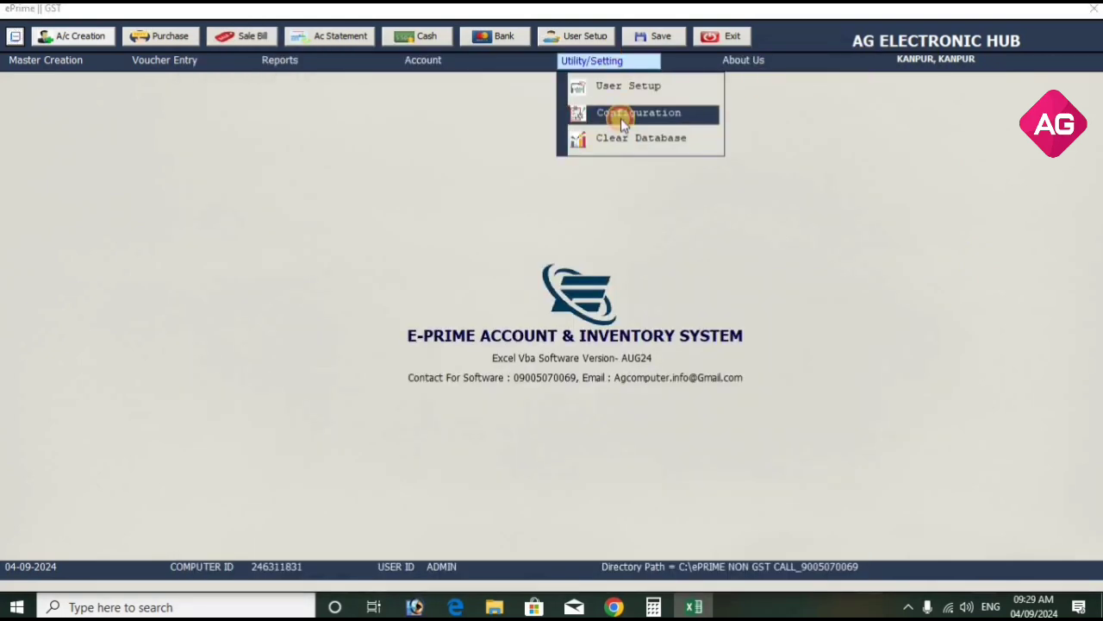
{"action": "left_click", "coordinate": [621, 118]}
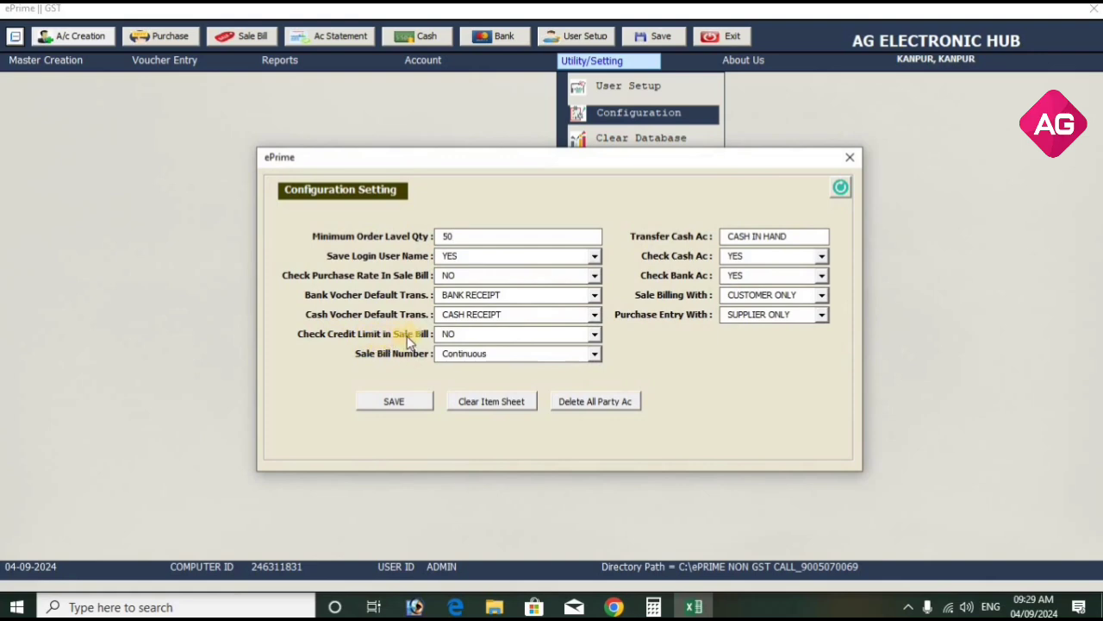
{"action": "left_click", "coordinate": [489, 336]}
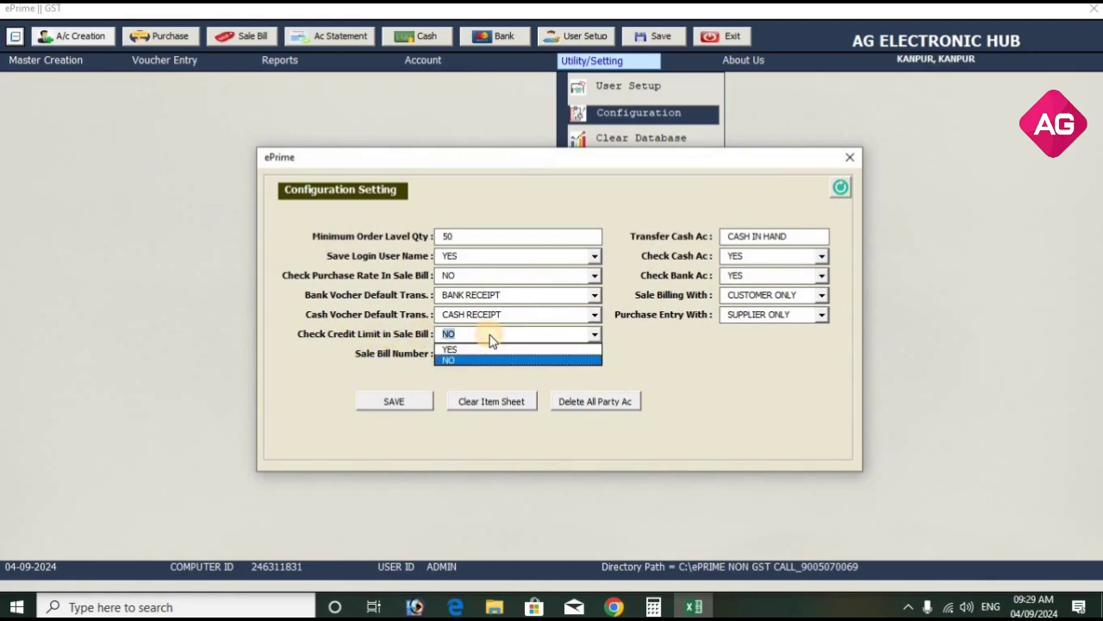
{"action": "left_click", "coordinate": [492, 352]}
{"action": "left_click", "coordinate": [414, 399]}
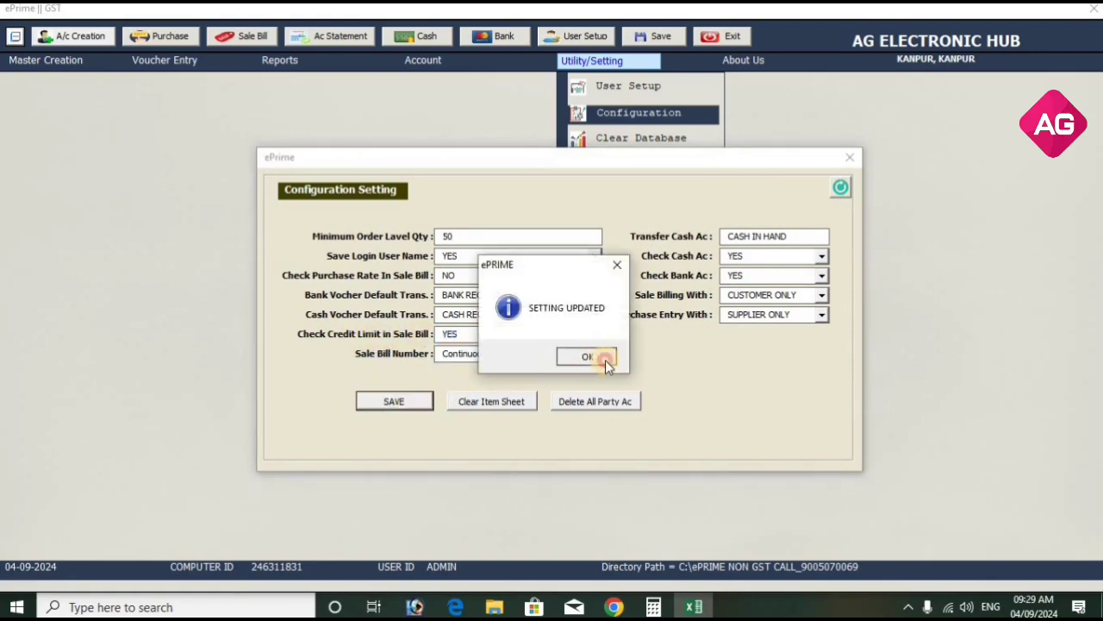
{"action": "left_click", "coordinate": [595, 358]}
{"action": "left_click", "coordinate": [850, 157]}
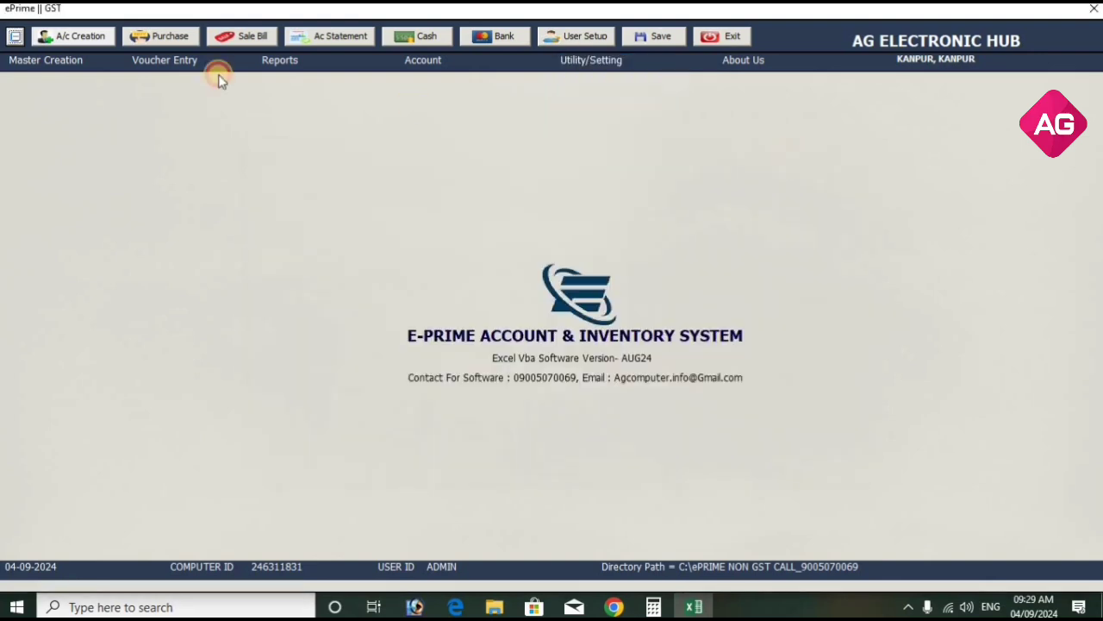
Step: Start a credit sale invoice for ABC COMPANY and add BULB with description SURYA, quantity 1000 PCS at rate 2500
{"action": "left_click", "coordinate": [246, 36]}
{"action": "left_click", "coordinate": [504, 162]}
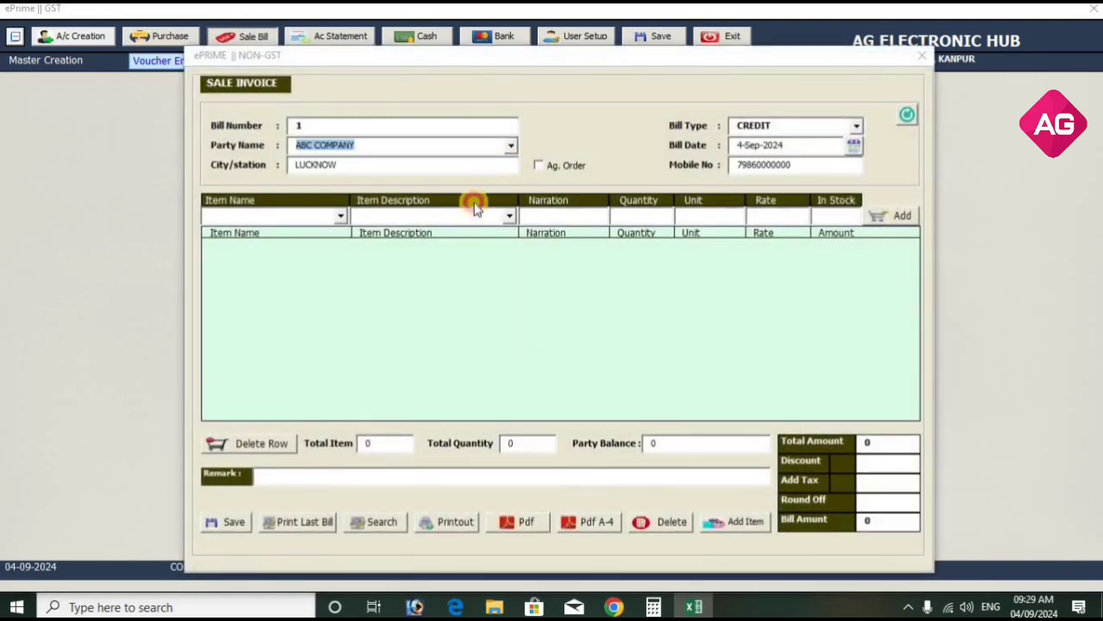
{"action": "left_click", "coordinate": [340, 216]}
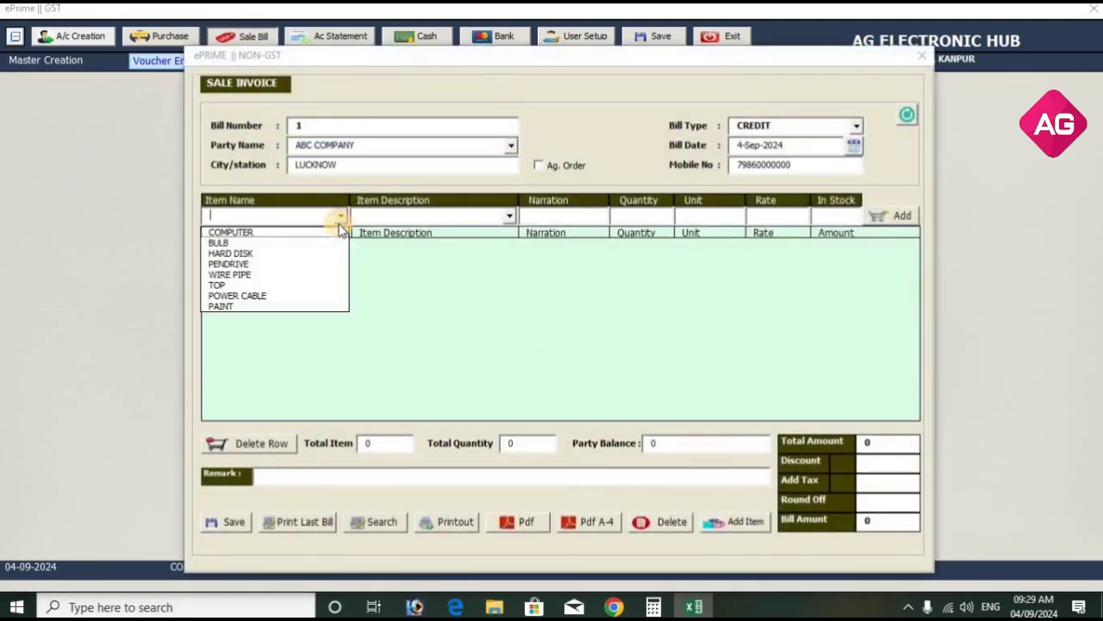
{"action": "left_click", "coordinate": [321, 240]}
{"action": "left_click", "coordinate": [509, 216]}
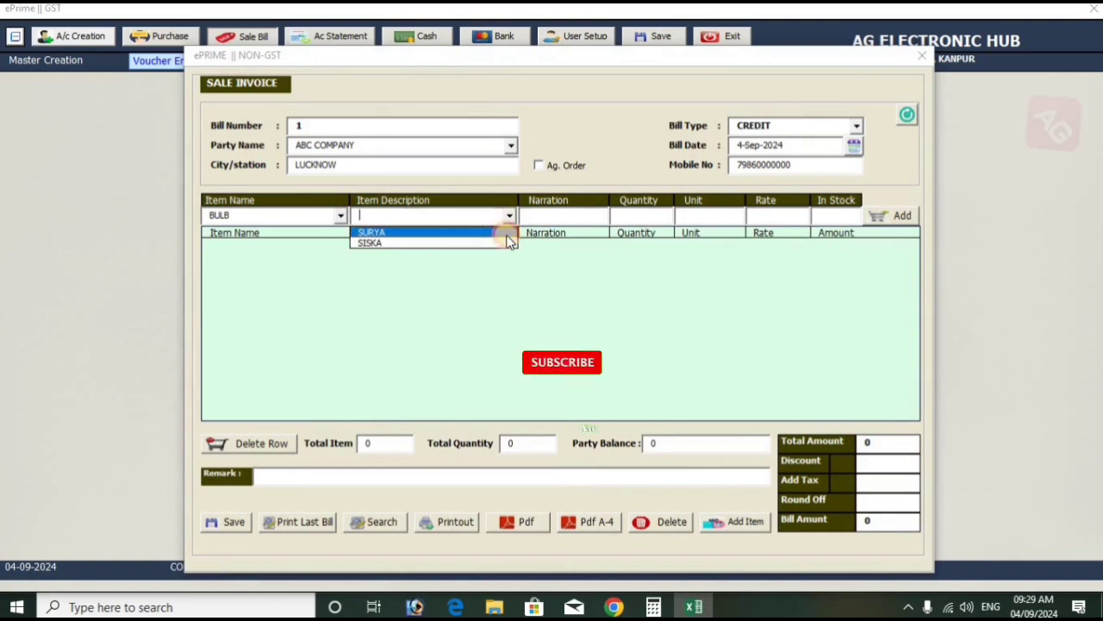
{"action": "left_click", "coordinate": [505, 242]}
{"action": "type", "text": "1000"}
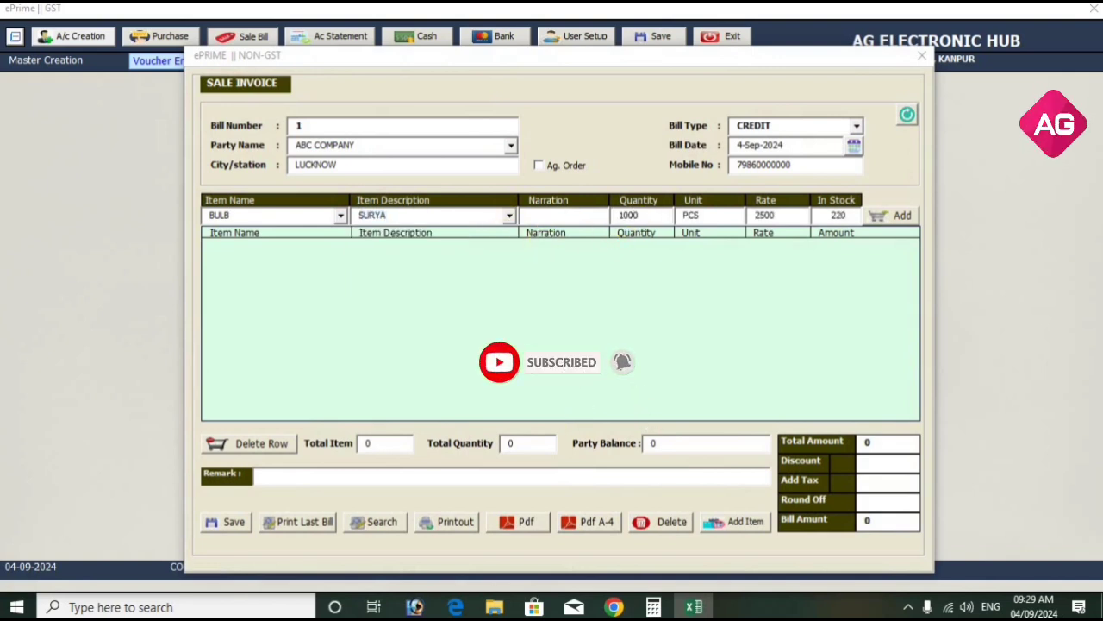
{"action": "key", "text": "Return"}
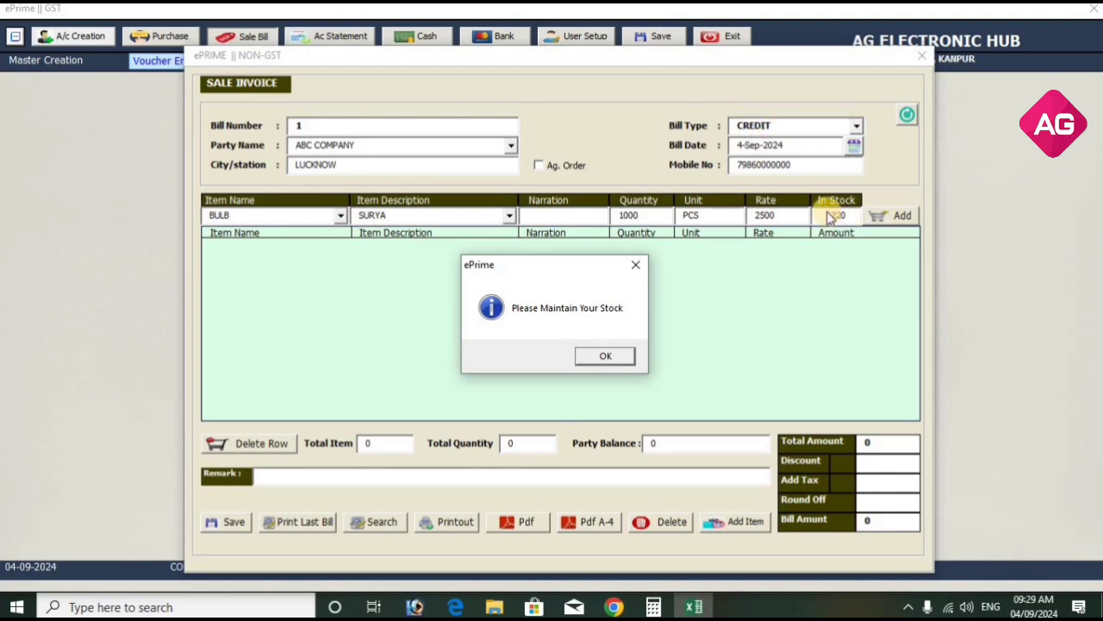
{"action": "left_click", "coordinate": [603, 358]}
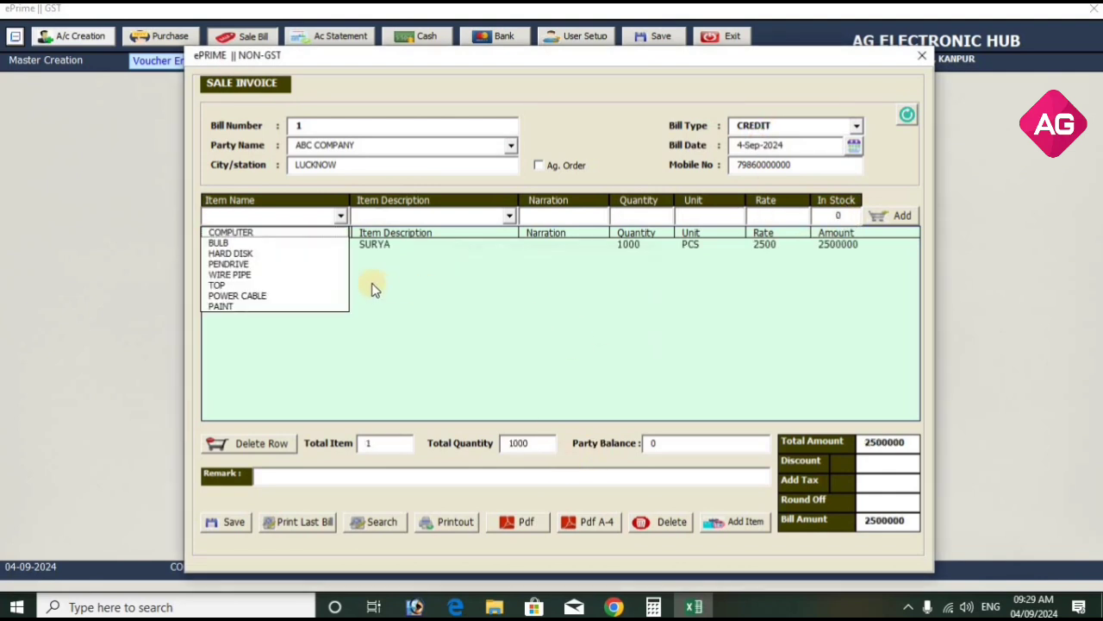
Step: Try to add BULB with description SISKA, quantity 150000 PCS at rate 140, and close the sale invoice unsaved
{"action": "left_click", "coordinate": [315, 244]}
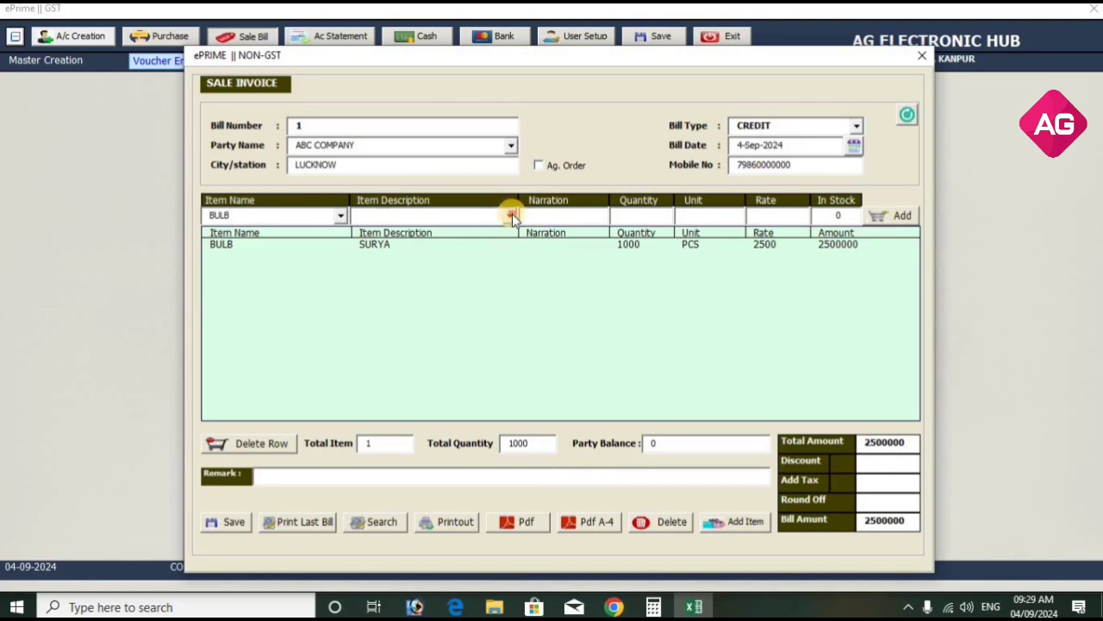
{"action": "left_click", "coordinate": [513, 215]}
{"action": "left_click", "coordinate": [501, 238]}
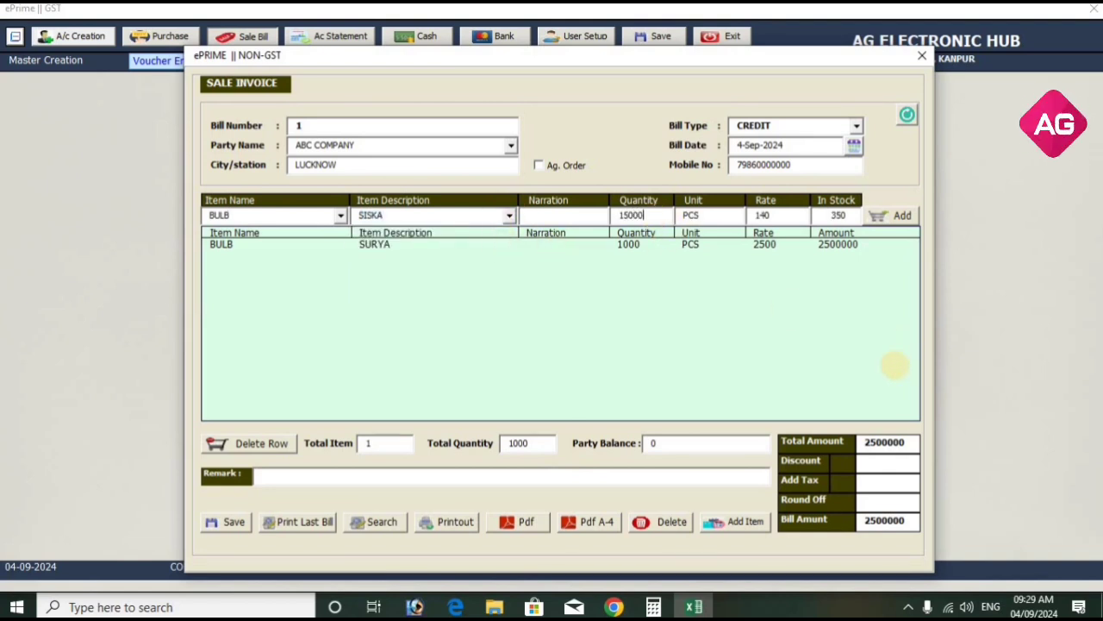
{"action": "key", "text": "Return"}
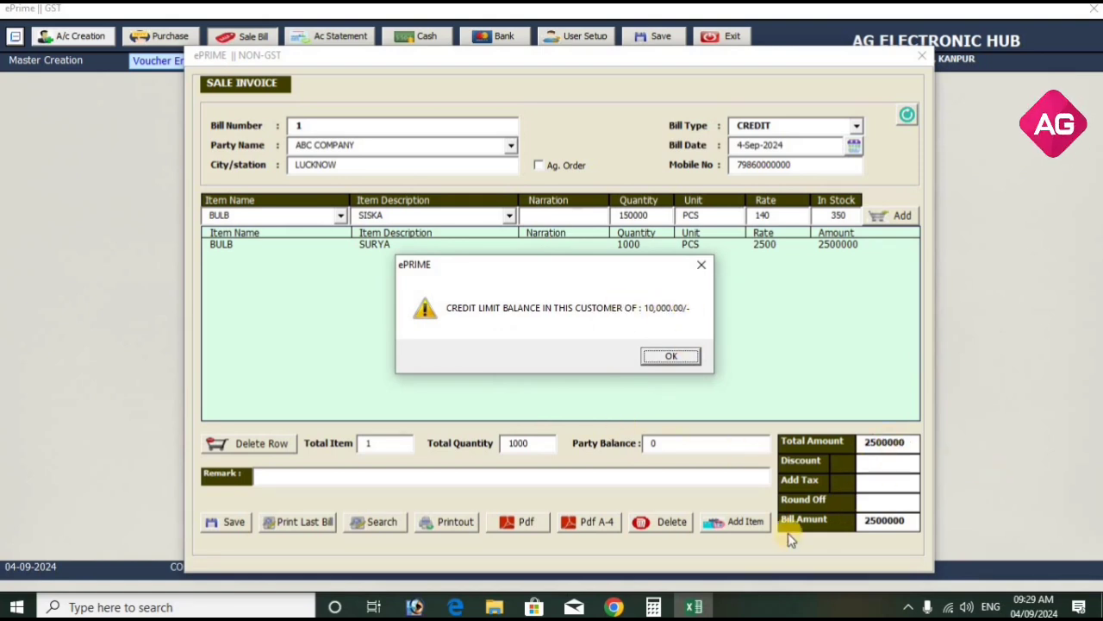
{"action": "key", "text": "Return"}
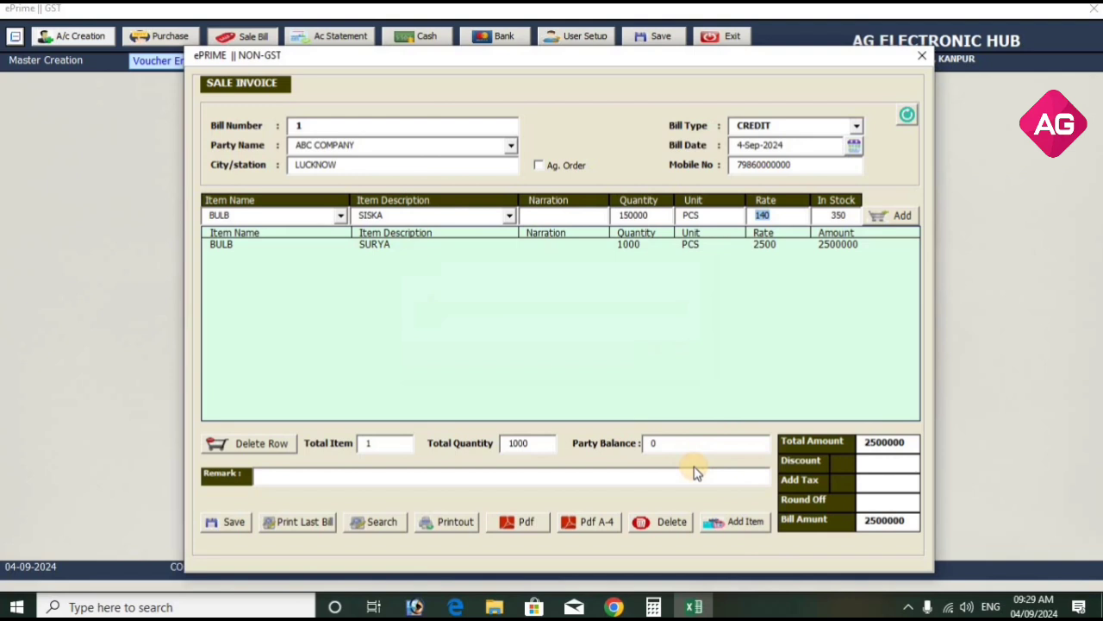
{"action": "left_click", "coordinate": [912, 213]}
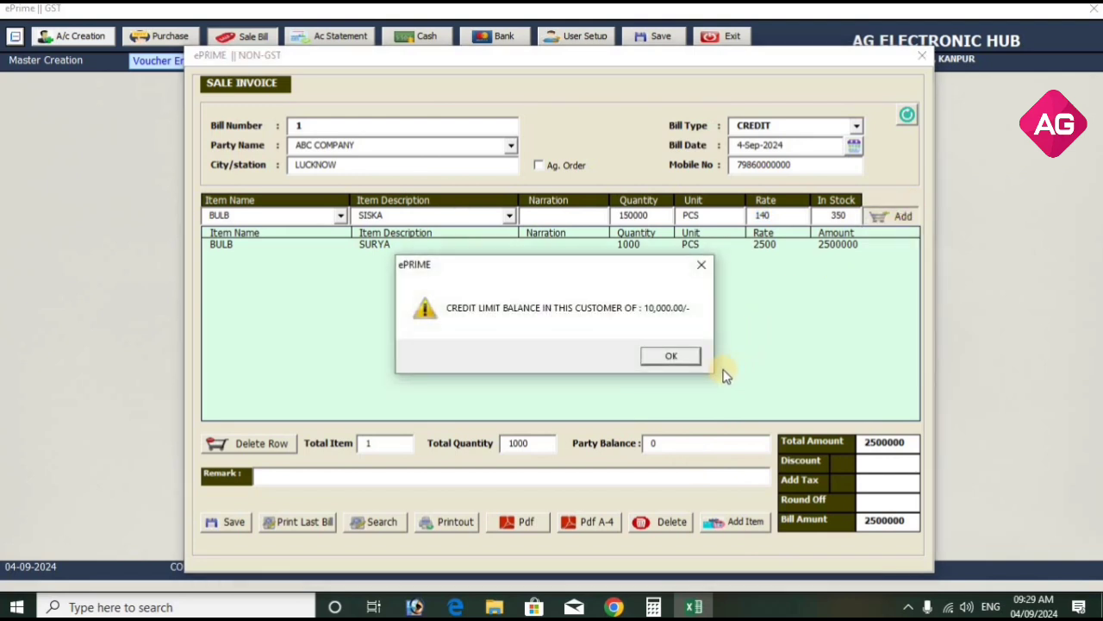
{"action": "left_click", "coordinate": [692, 363]}
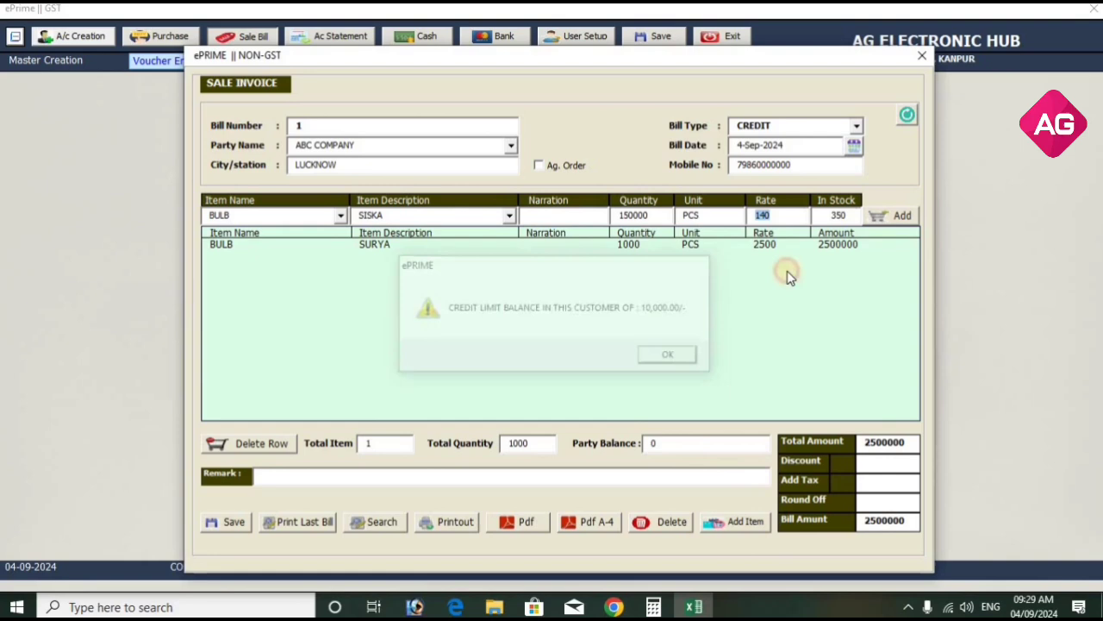
{"action": "left_click", "coordinate": [921, 55]}
Step: Set Check Credit Limit in Sale Bill to NO in the configuration settings and save them
{"action": "left_click", "coordinate": [632, 63]}
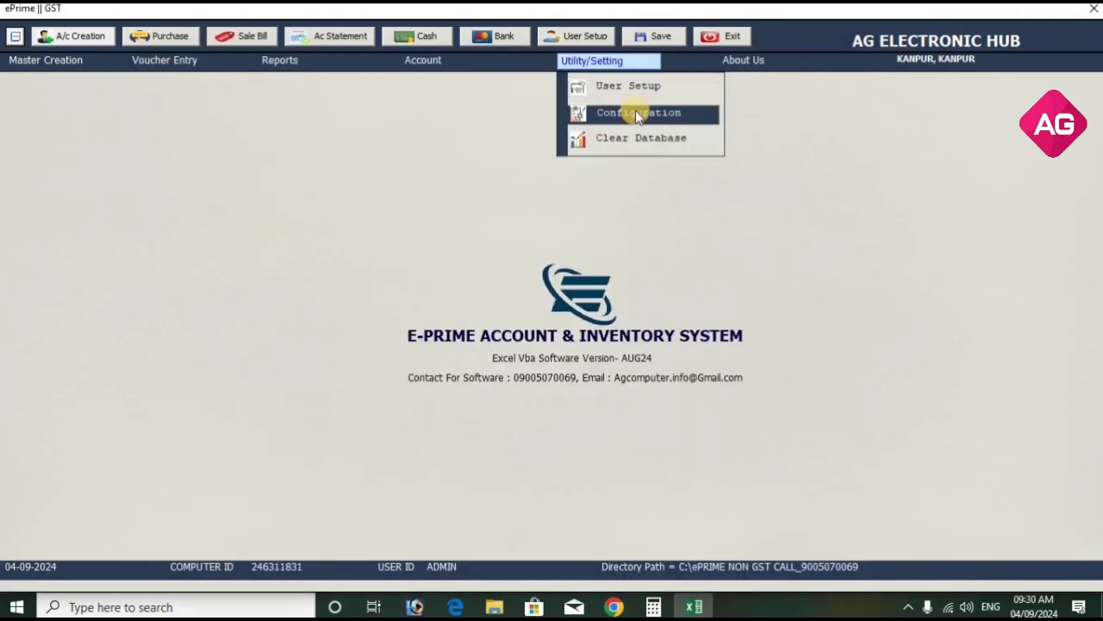
{"action": "left_click", "coordinate": [636, 112]}
{"action": "left_click", "coordinate": [494, 340]}
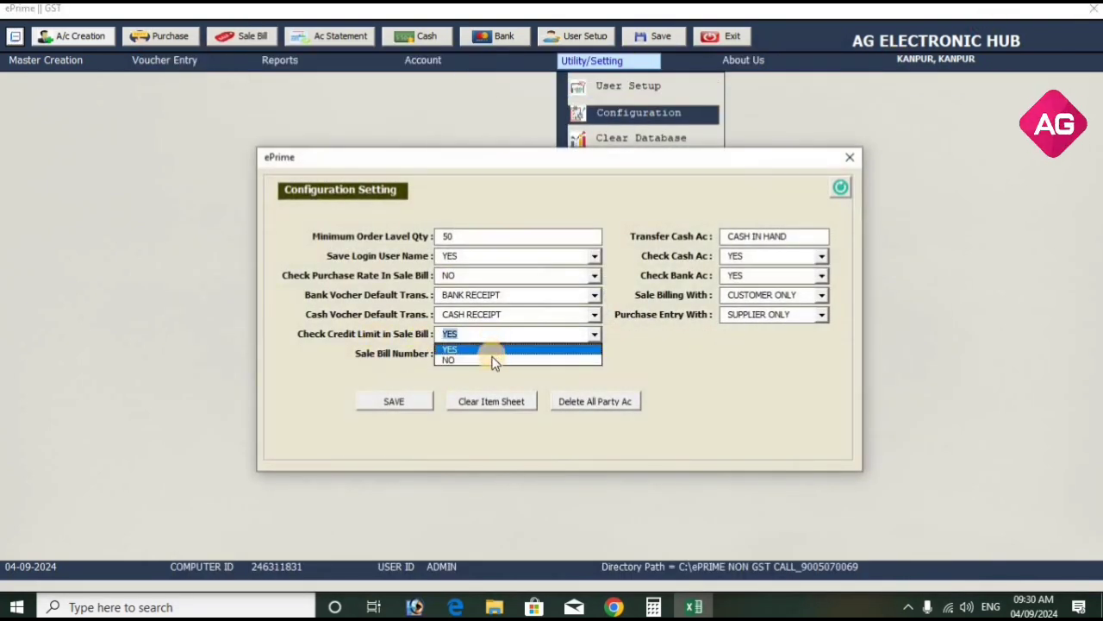
{"action": "left_click", "coordinate": [487, 358]}
{"action": "left_click", "coordinate": [423, 402]}
{"action": "left_click", "coordinate": [587, 356]}
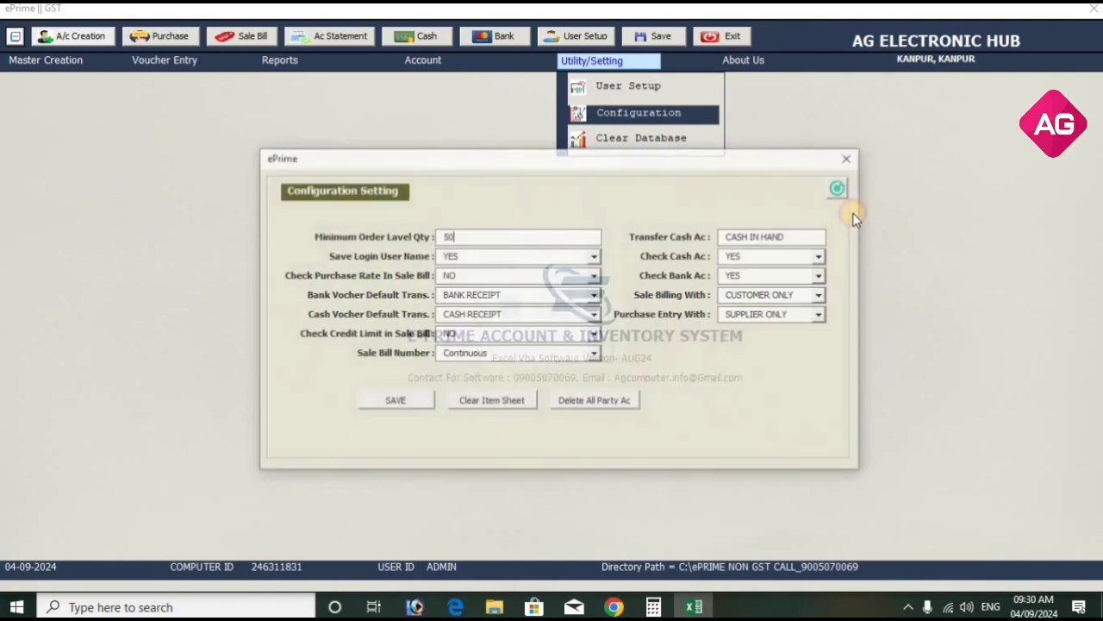
{"action": "left_click", "coordinate": [850, 157]}
Step: Start a credit sale invoice for ABC COMPANY and add BULB with description SURYA, quantity 15000 PCS at rate 2500
{"action": "left_click", "coordinate": [254, 39]}
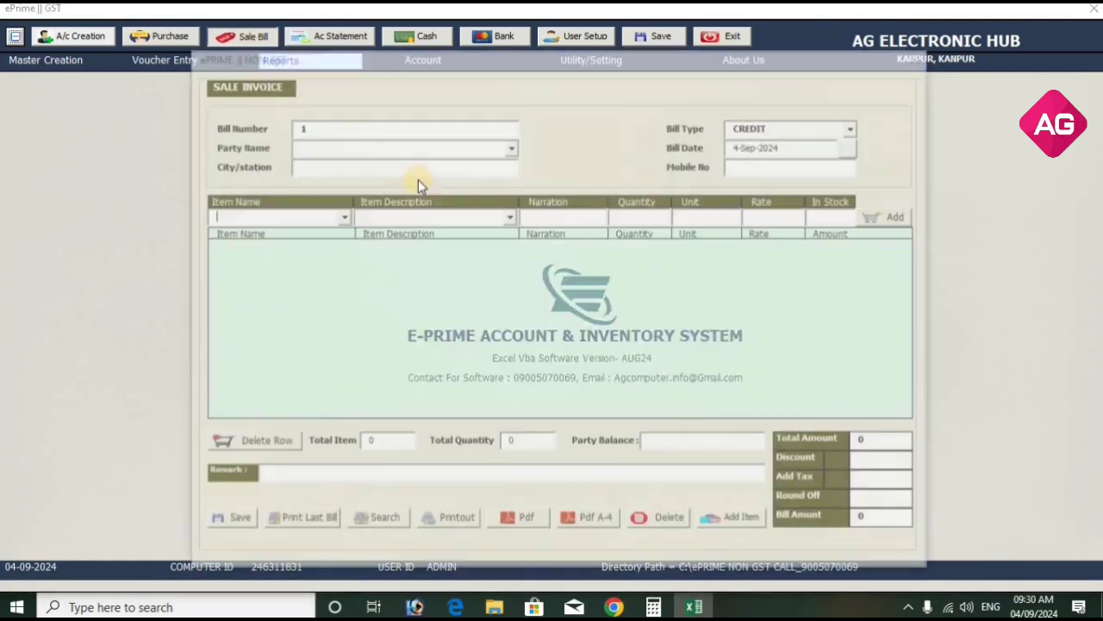
{"action": "left_click", "coordinate": [498, 145]}
{"action": "left_click", "coordinate": [496, 160]}
{"action": "left_click", "coordinate": [341, 215]}
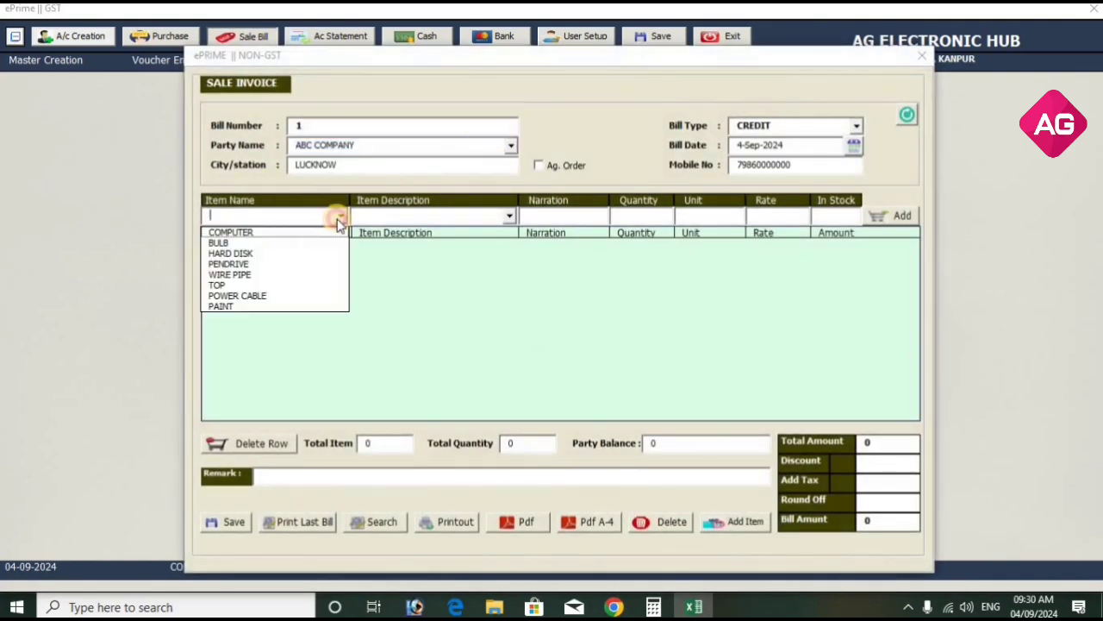
{"action": "left_click", "coordinate": [332, 241]}
{"action": "left_click", "coordinate": [507, 220]}
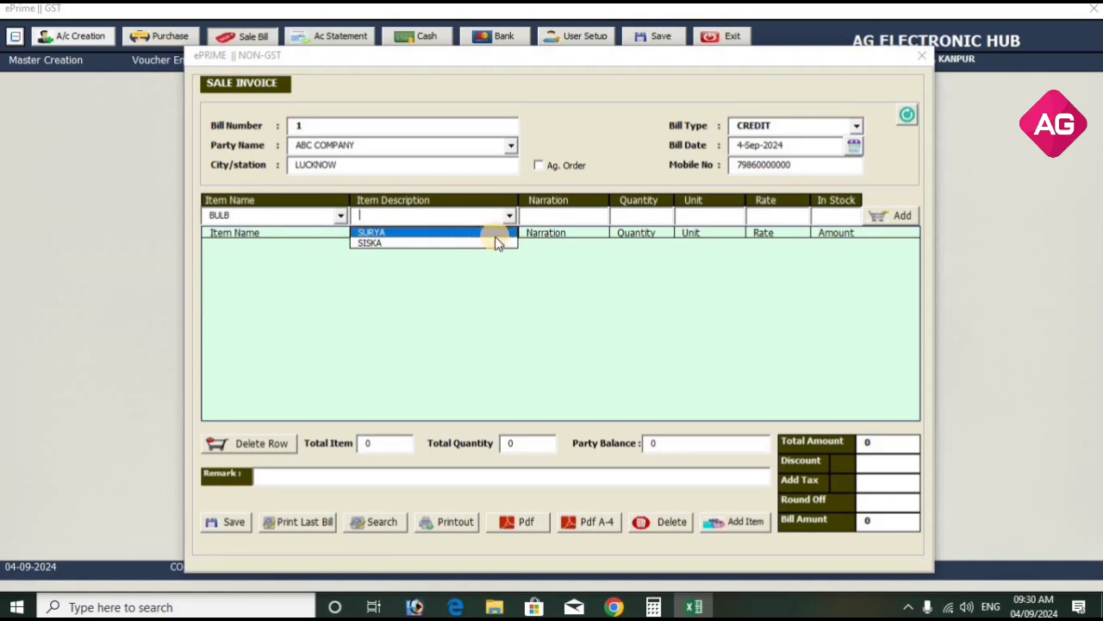
{"action": "left_click", "coordinate": [499, 236]}
{"action": "left_click", "coordinate": [626, 216]}
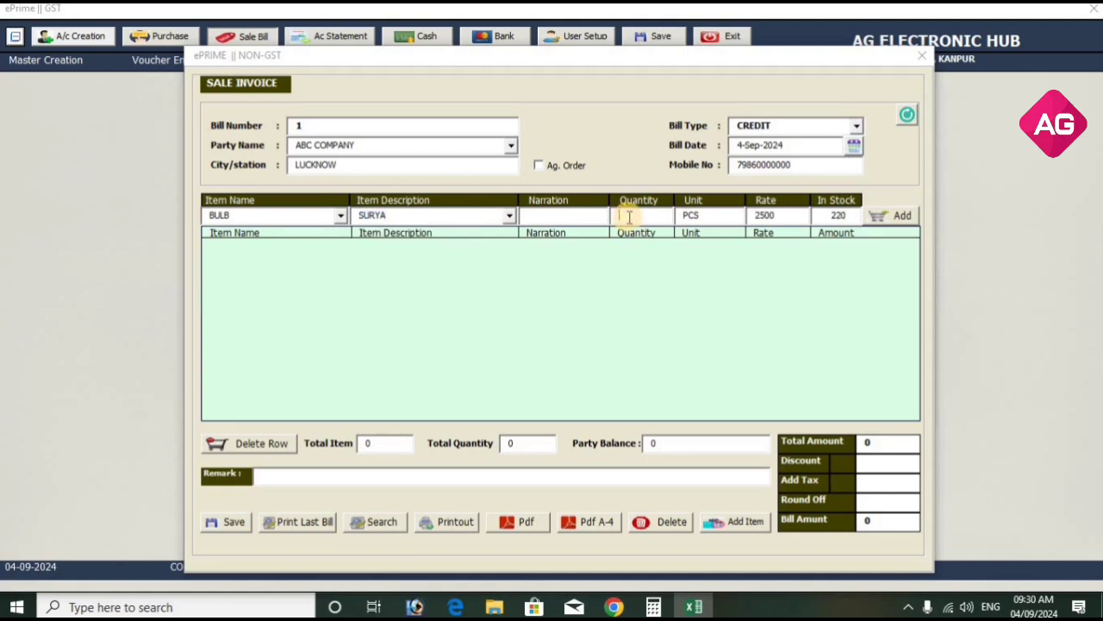
{"action": "type", "text": "15000"}
{"action": "key", "text": "Return"}
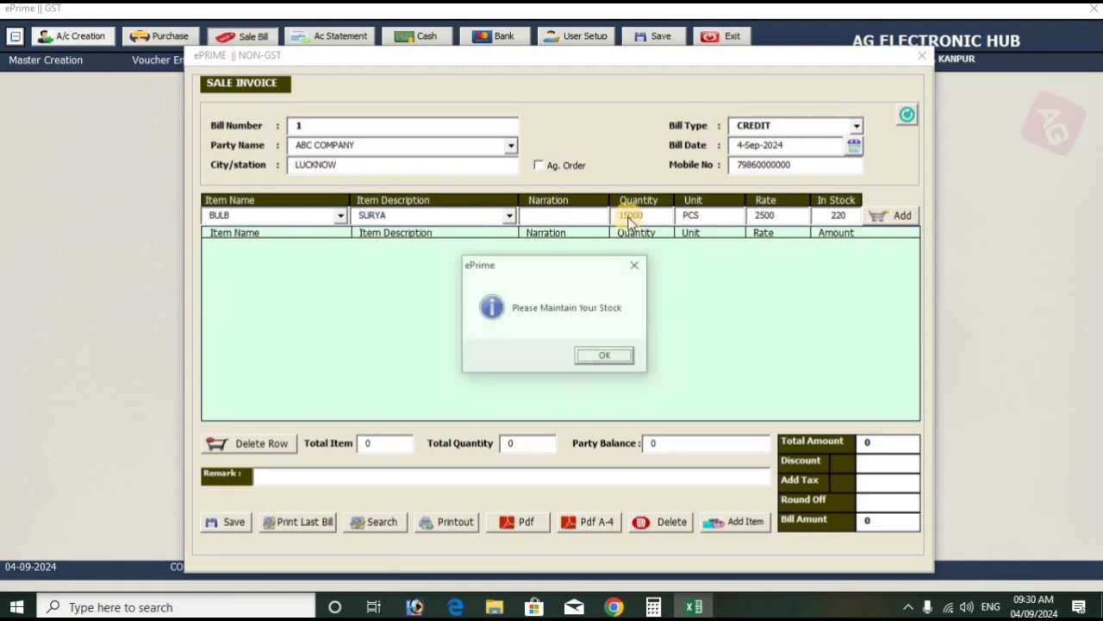
{"action": "key", "text": "Return"}
Step: Add BULB with description SISKA, quantity 20000 PCS at rate 140, and close the sale invoice unsaved
{"action": "left_click", "coordinate": [220, 243]}
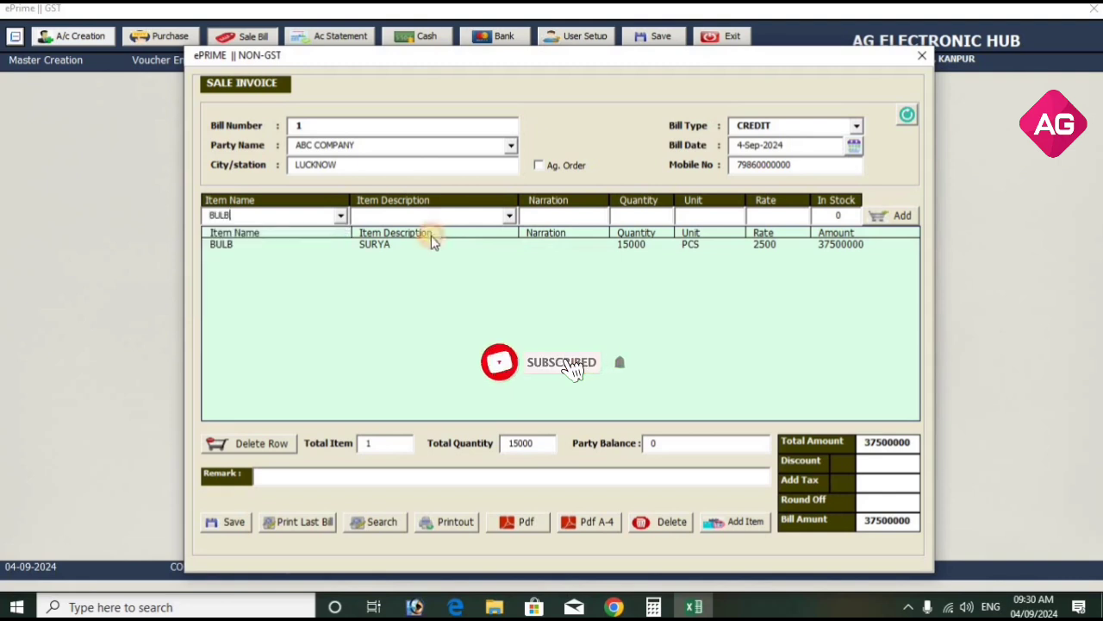
{"action": "left_click", "coordinate": [509, 216]}
{"action": "left_click", "coordinate": [495, 244]}
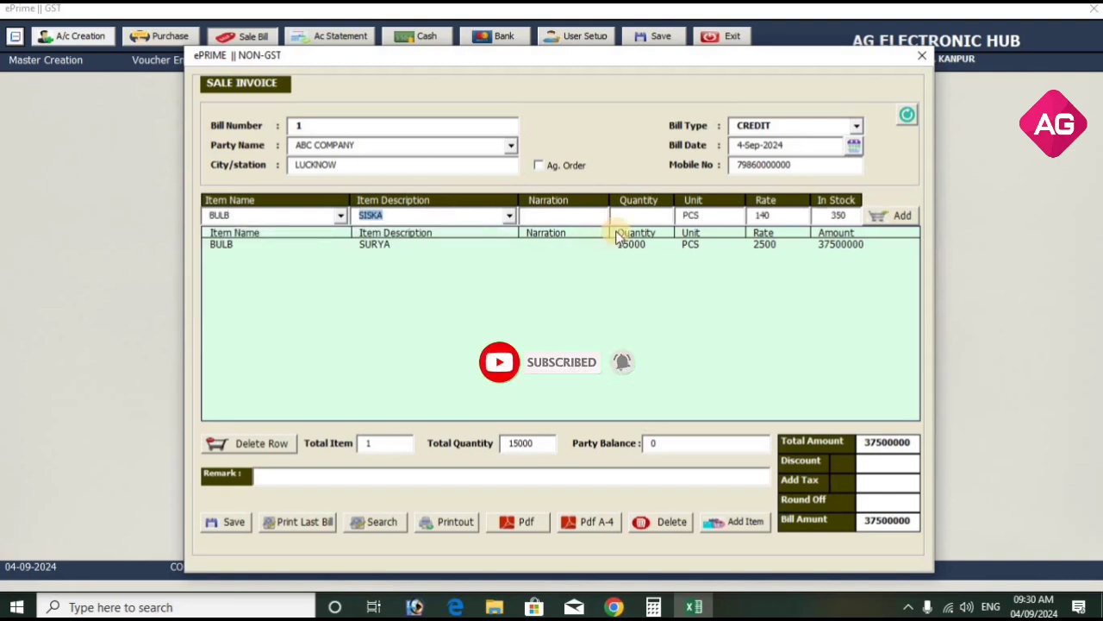
{"action": "left_click", "coordinate": [633, 217]}
{"action": "type", "text": "20000"}
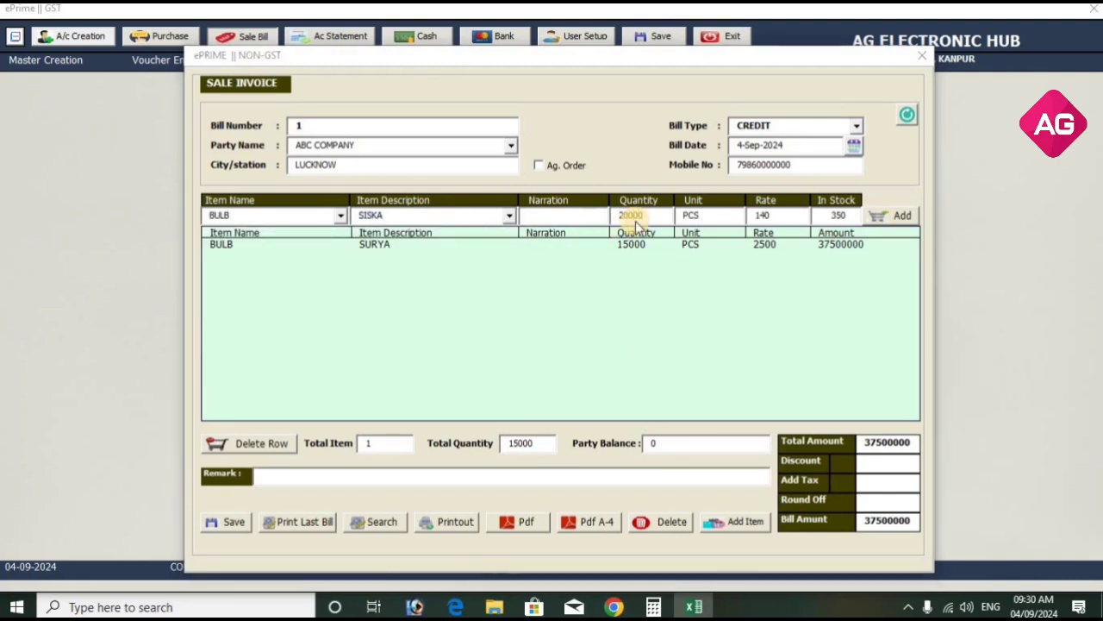
{"action": "key", "text": "Return"}
{"action": "key", "text": "Return"}
{"action": "left_click", "coordinate": [492, 476]}
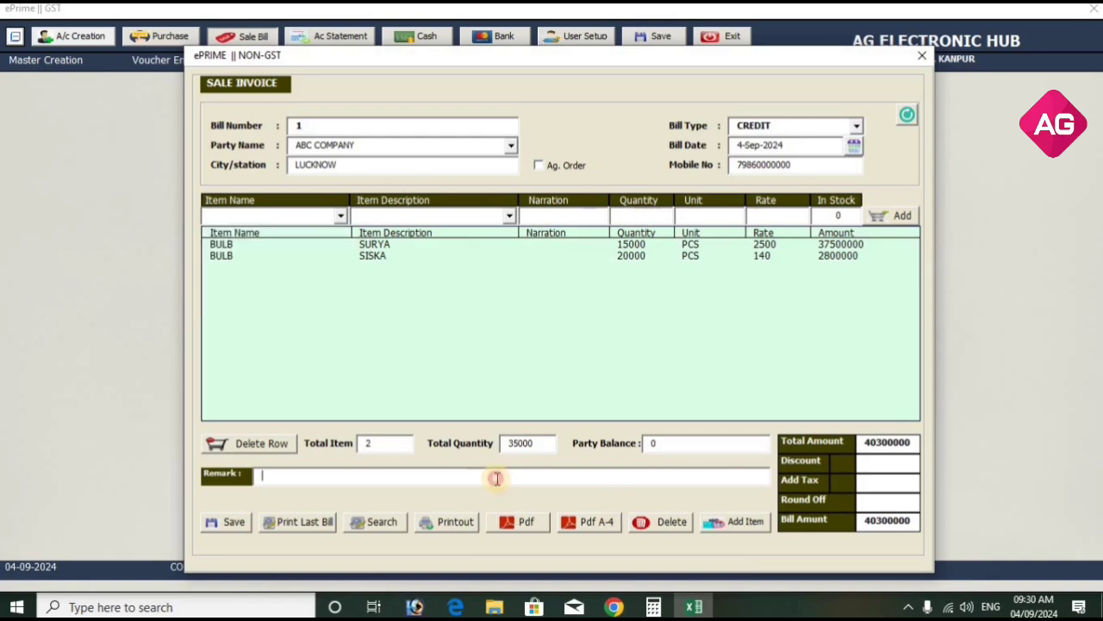
{"action": "left_click", "coordinate": [918, 56]}
Step: Set Check Credit Limit in Sale Bill back to YES in the configuration settings and save them
{"action": "left_click", "coordinate": [607, 61]}
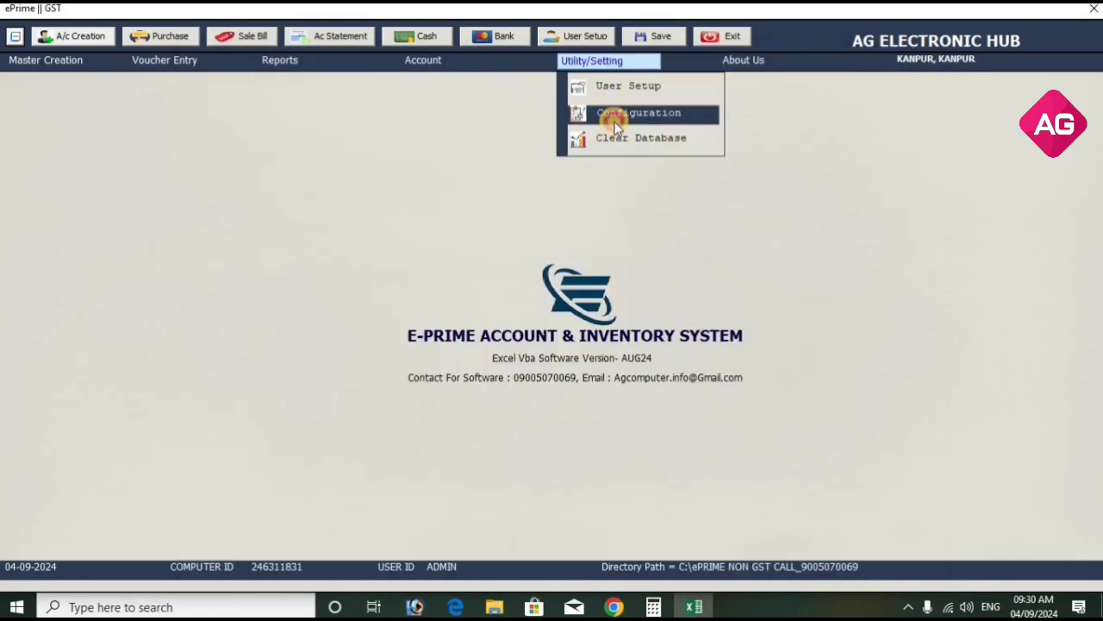
{"action": "left_click", "coordinate": [615, 127]}
{"action": "left_click", "coordinate": [482, 334]}
{"action": "left_click", "coordinate": [493, 349]}
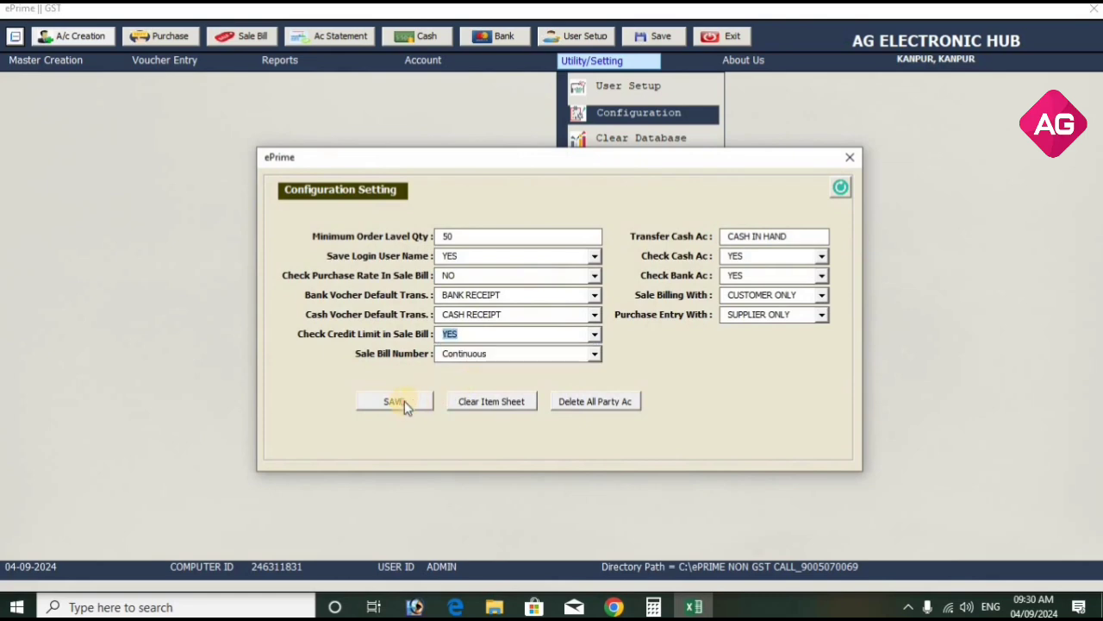
{"action": "left_click", "coordinate": [404, 401]}
{"action": "key", "text": "Return"}
{"action": "left_click", "coordinate": [850, 157]}
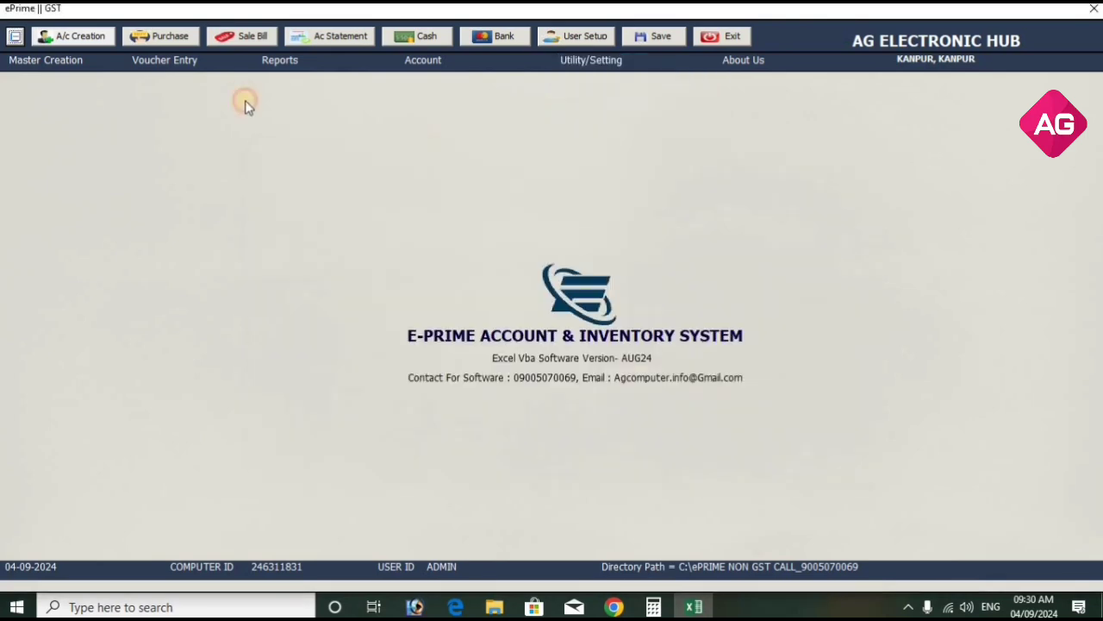
Step: Start a credit sale invoice for ABC COMPANY and add BULB with description SURYA, quantity 20 PCS at rate 2500
{"action": "left_click", "coordinate": [246, 38]}
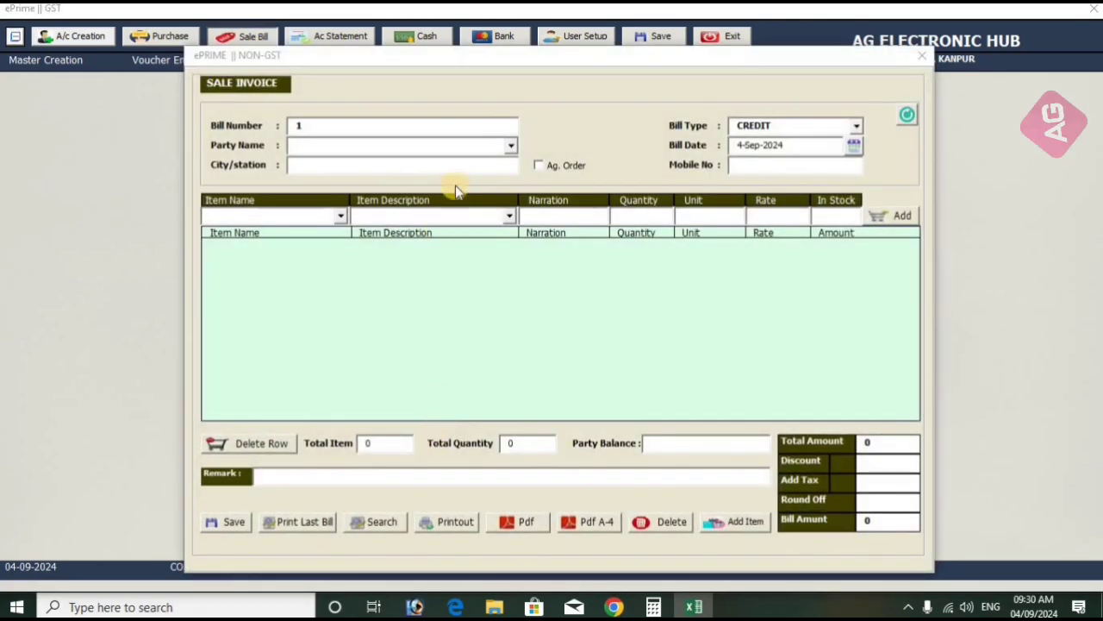
{"action": "left_click", "coordinate": [513, 145]}
{"action": "left_click", "coordinate": [505, 161]}
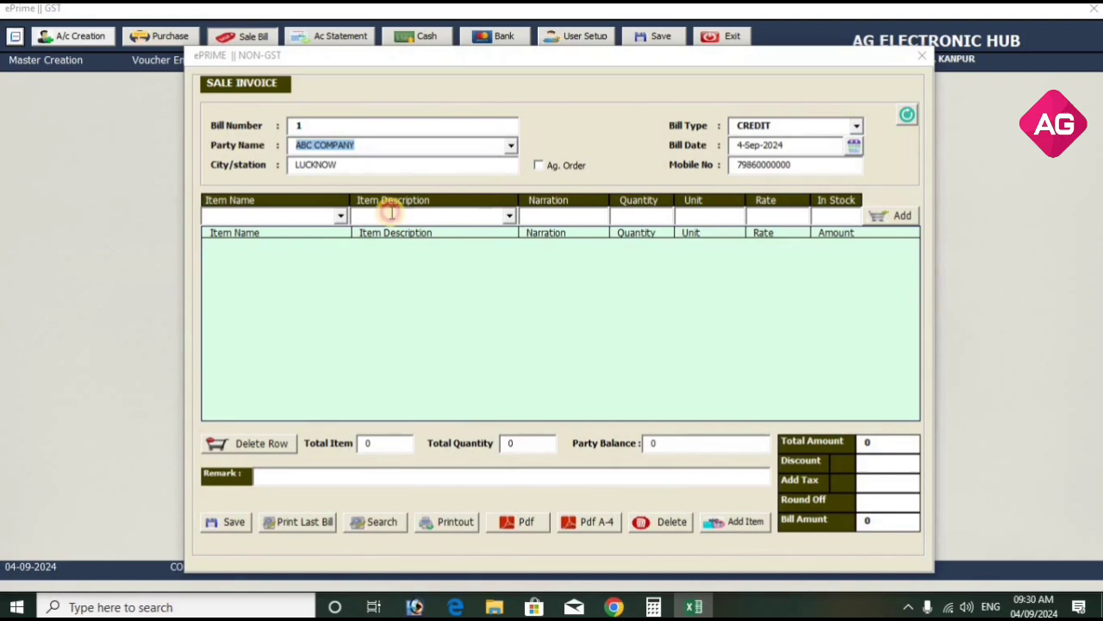
{"action": "left_click", "coordinate": [336, 220]}
{"action": "left_click", "coordinate": [320, 242]}
{"action": "left_click", "coordinate": [508, 217]}
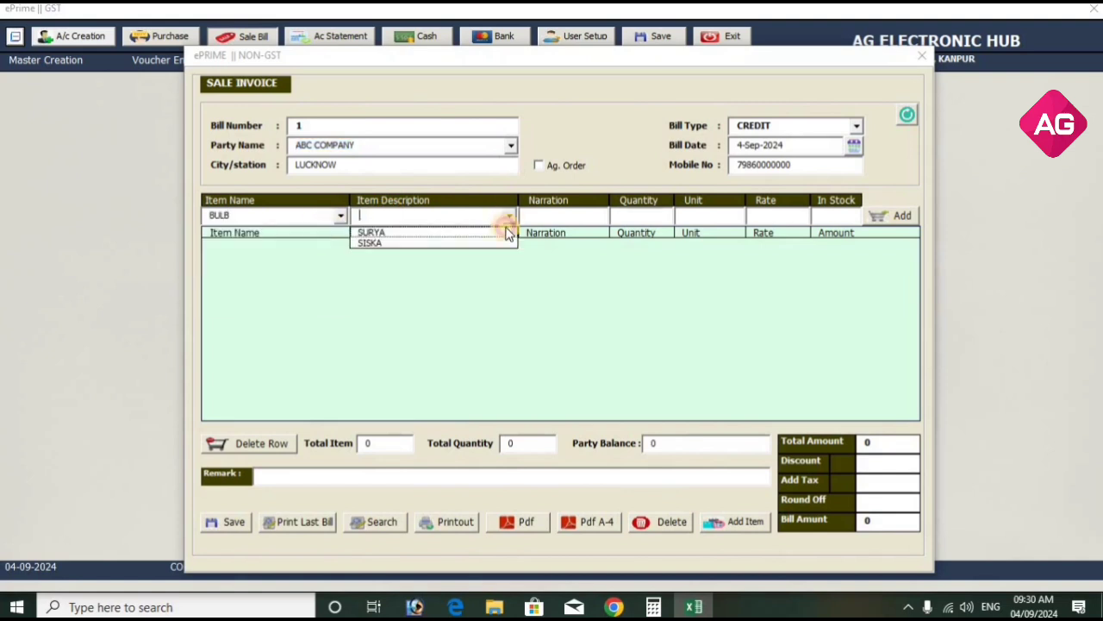
{"action": "left_click", "coordinate": [508, 233]}
{"action": "left_click", "coordinate": [617, 218]}
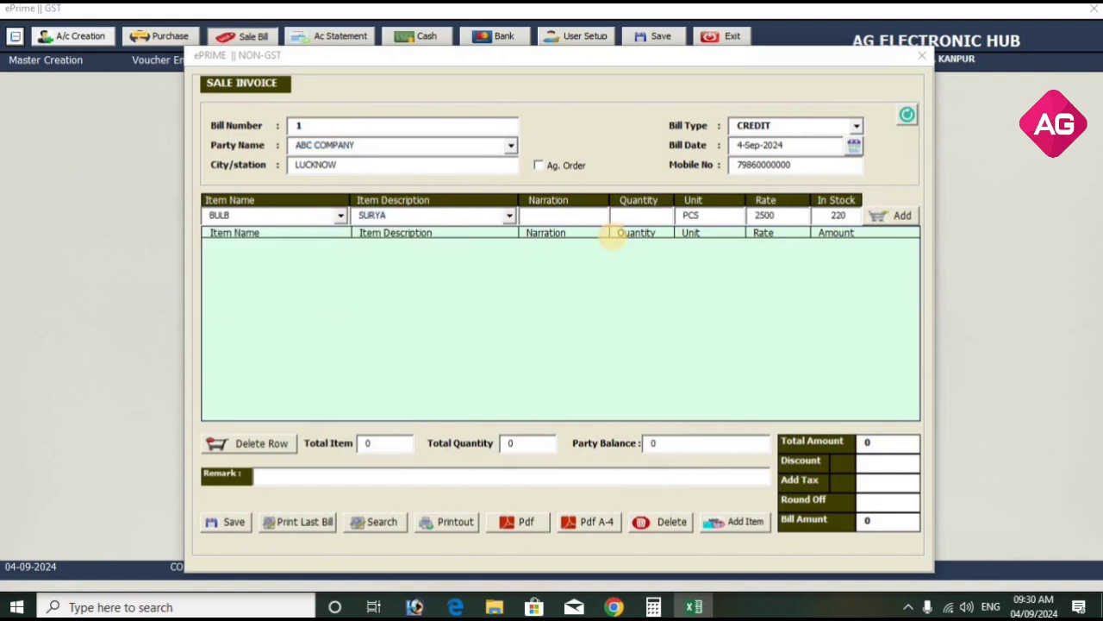
{"action": "type", "text": "20"}
{"action": "key", "text": "Return"}
Step: Try to add BULB with description SISKA, quantity 50 PCS at rate 140 and at rate 100, and reset the sale invoice form
{"action": "key", "text": "Down"}
{"action": "key", "text": "Down"}
{"action": "key", "text": "Down"}
{"action": "key", "text": "Up"}
{"action": "key", "text": "Return"}
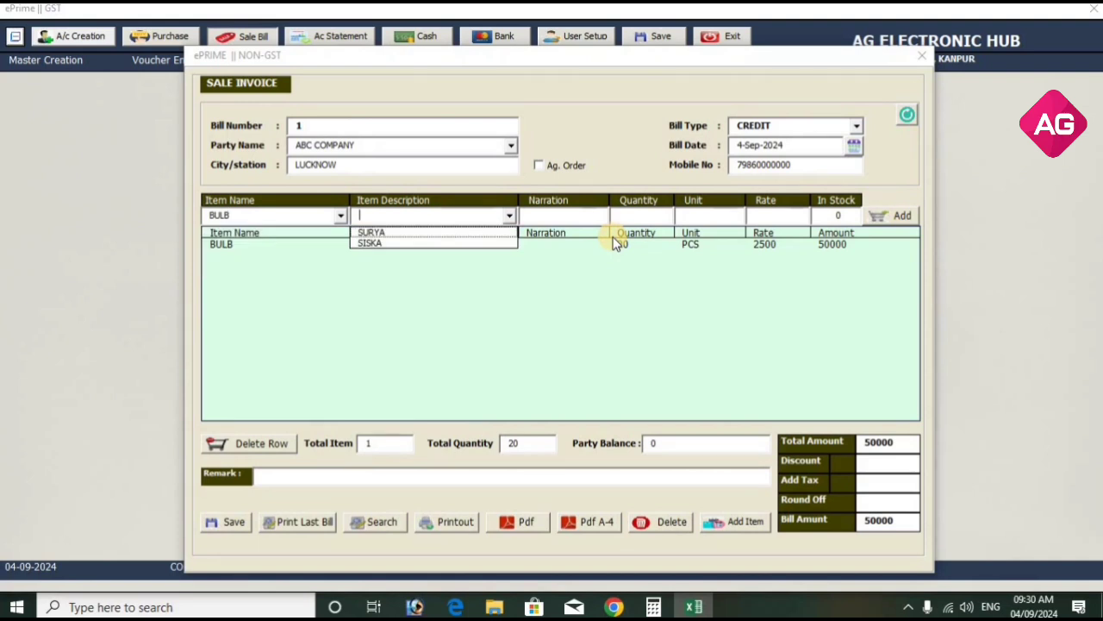
{"action": "key", "text": "Down"}
{"action": "key", "text": "Down"}
{"action": "key", "text": "Return"}
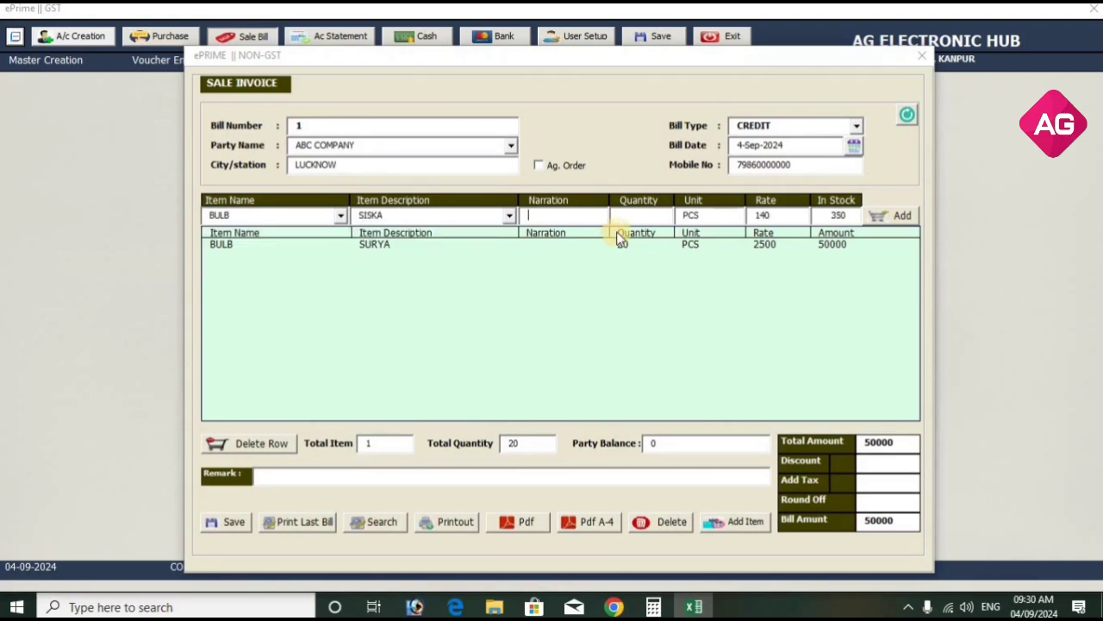
{"action": "left_click", "coordinate": [630, 212]}
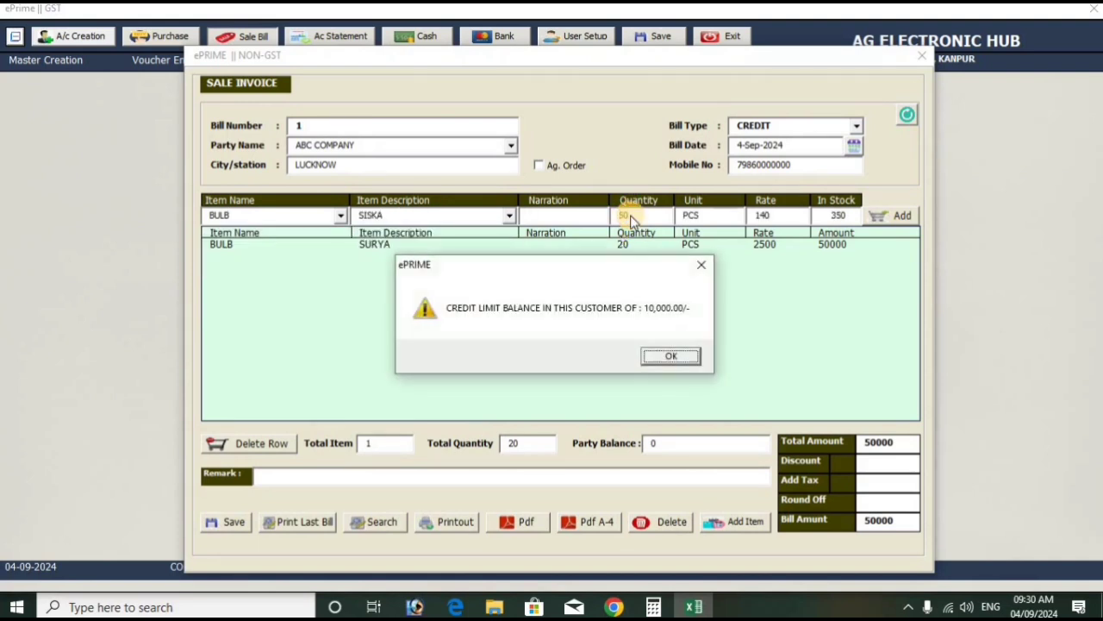
{"action": "key", "text": "Return"}
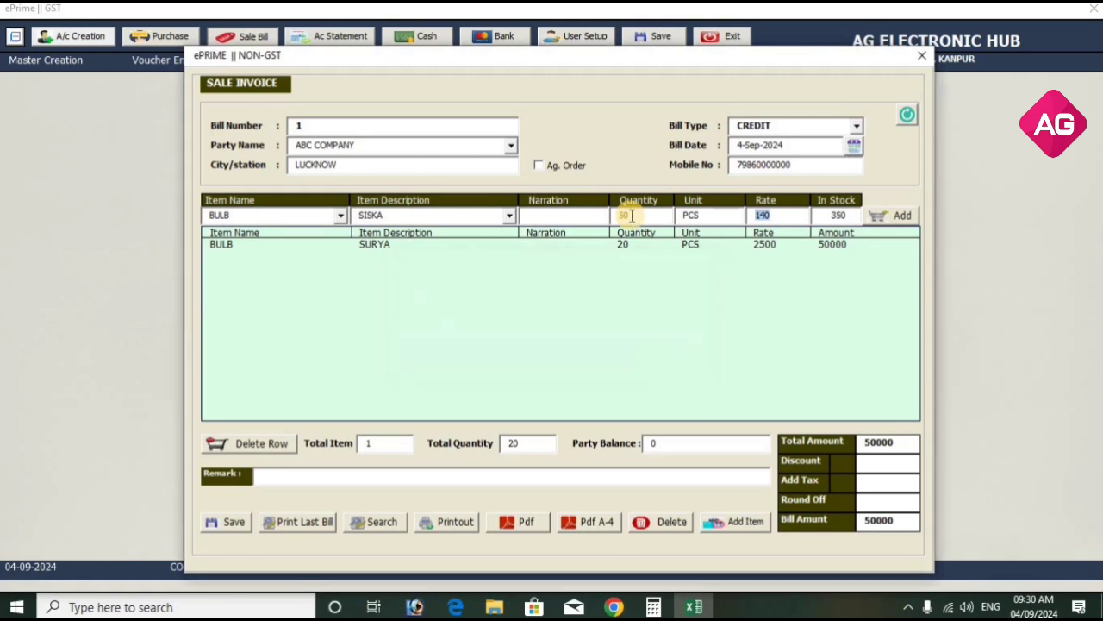
{"action": "key", "text": "Return"}
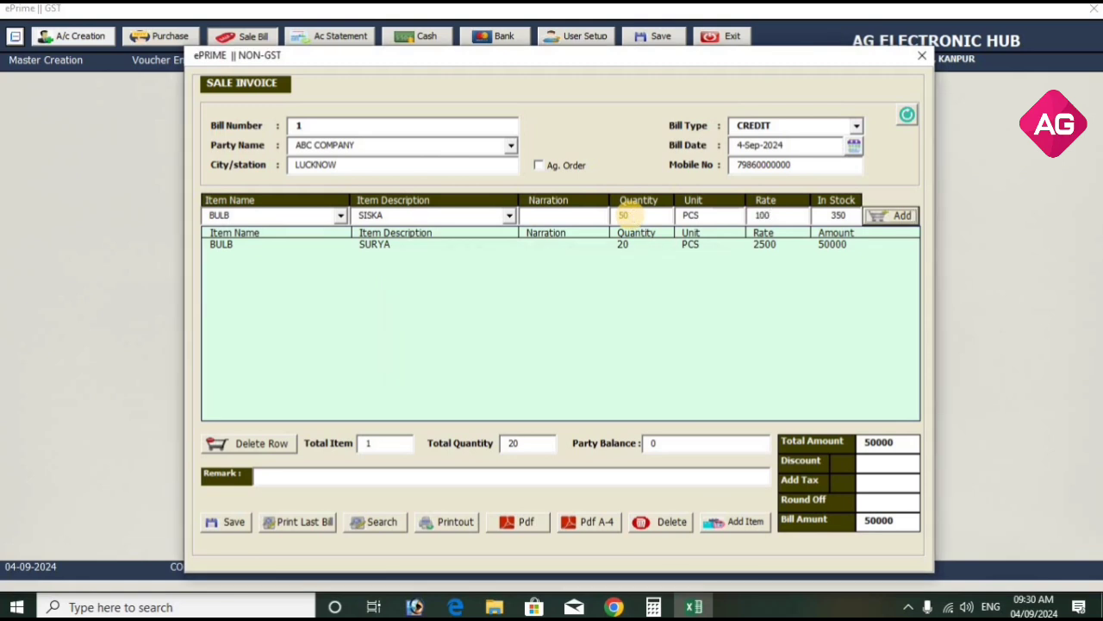
{"action": "key", "text": "Return"}
{"action": "key", "text": "Return"}
{"action": "left_click", "coordinate": [909, 112]}
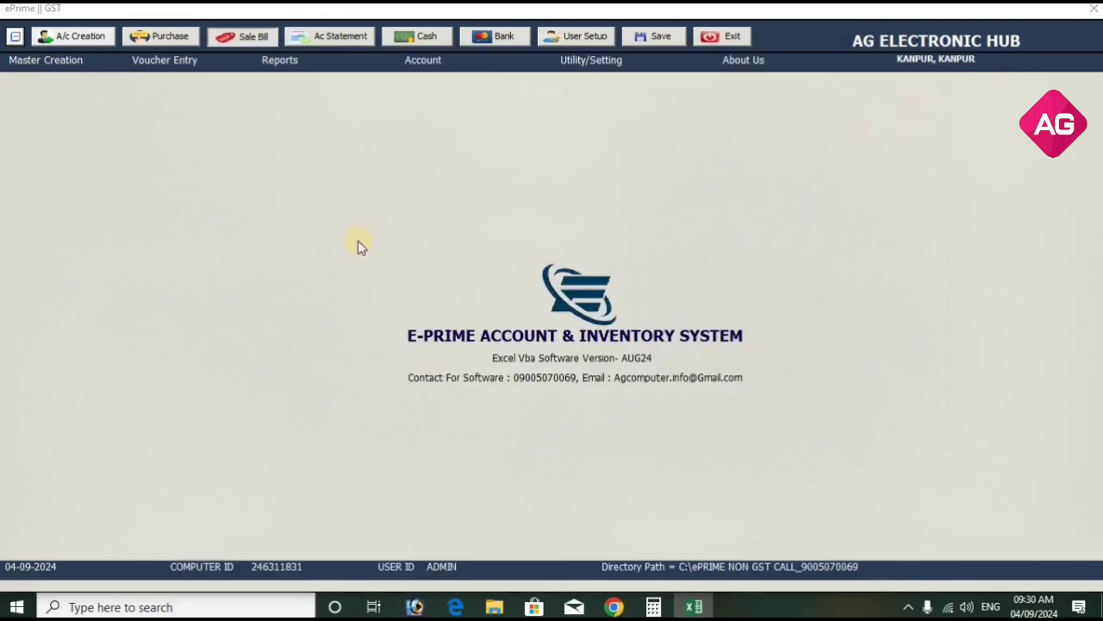
Step: Select ABC COMPANY as the invoice party and add BULB with description SURYA, quantity 20 PCS at rate 100
{"action": "left_click", "coordinate": [512, 145]}
{"action": "left_click", "coordinate": [507, 162]}
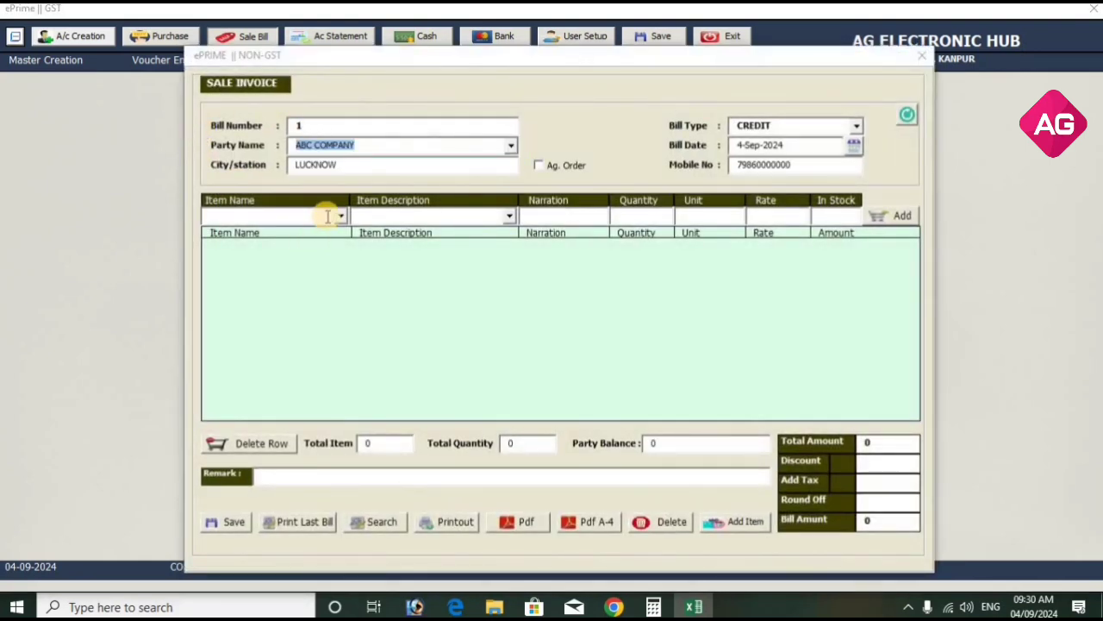
{"action": "left_click", "coordinate": [342, 217]}
{"action": "left_click", "coordinate": [322, 241]}
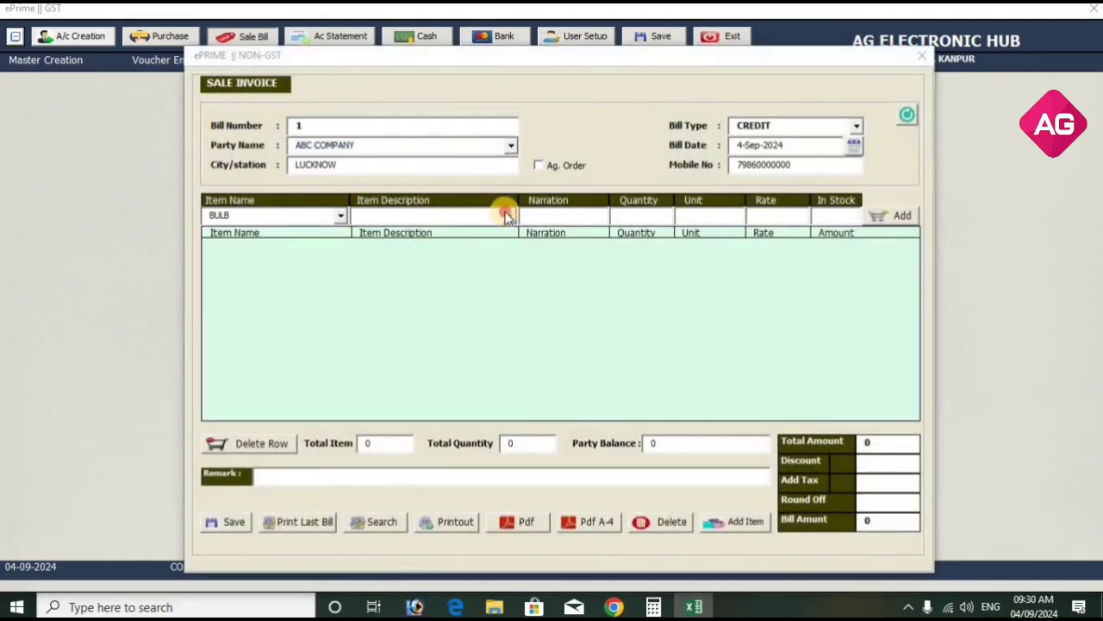
{"action": "left_click", "coordinate": [508, 216]}
{"action": "left_click", "coordinate": [492, 232]}
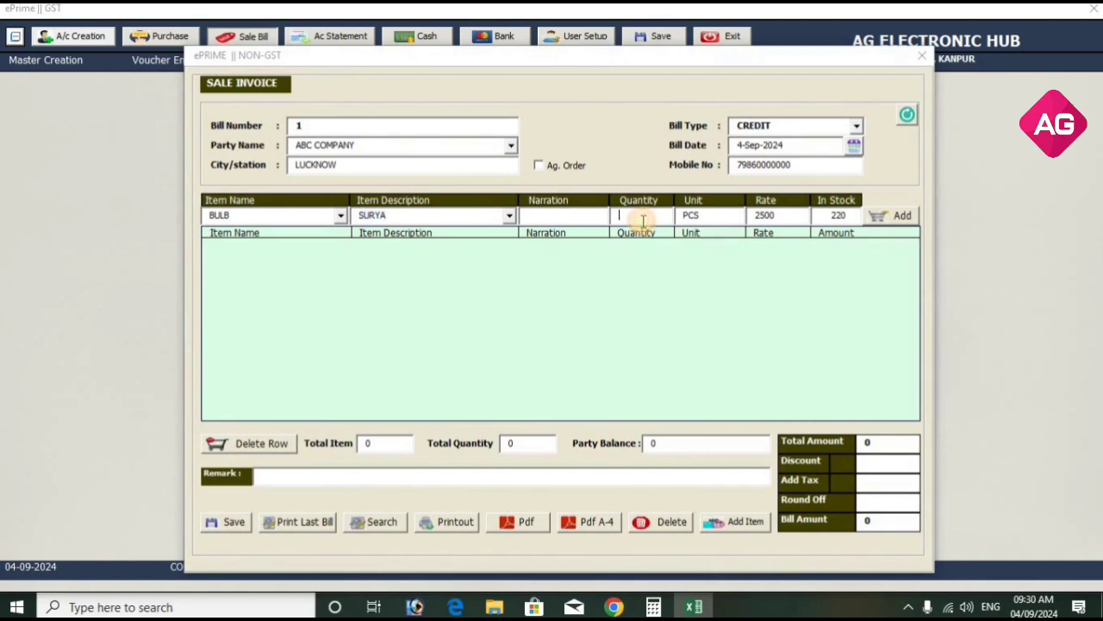
{"action": "type", "text": "20"}
{"action": "left_click", "coordinate": [764, 215]}
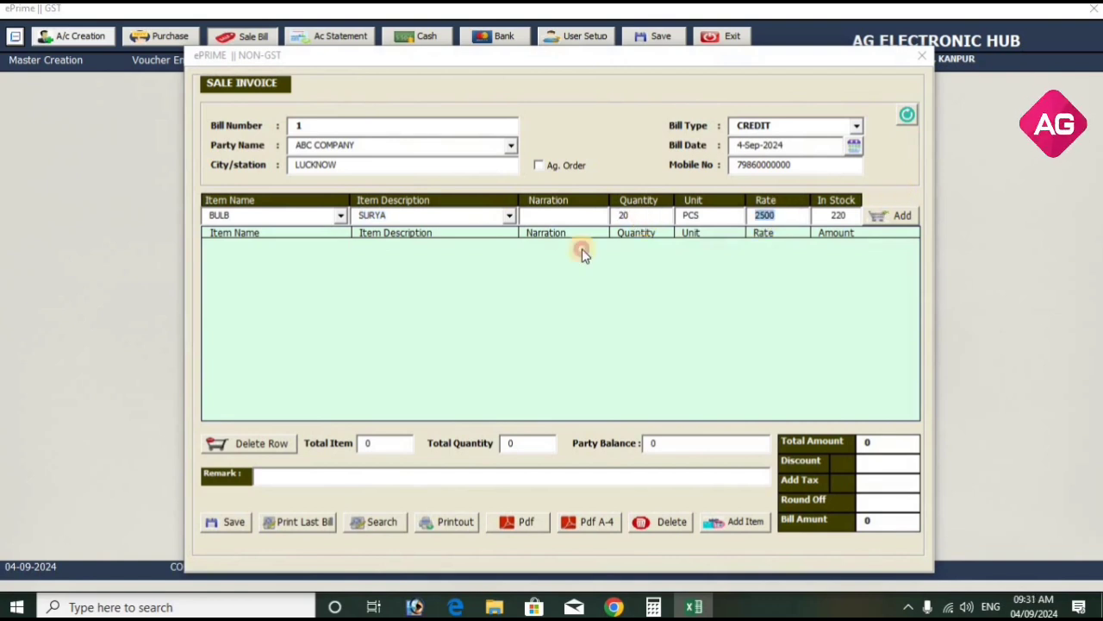
{"action": "type", "text": "100"}
{"action": "key", "text": "Return"}
{"action": "key", "text": "Return"}
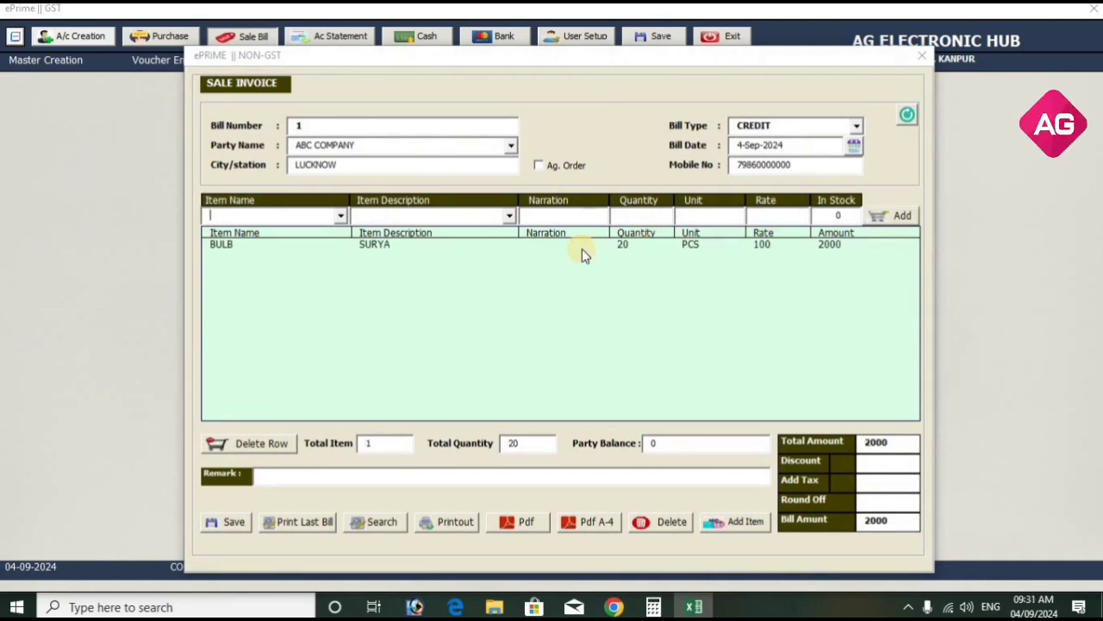
Step: Add BULB with description SISKA to the sale invoice, quantity 40 PCS at rate 140
{"action": "left_click", "coordinate": [342, 216]}
{"action": "left_click", "coordinate": [333, 240]}
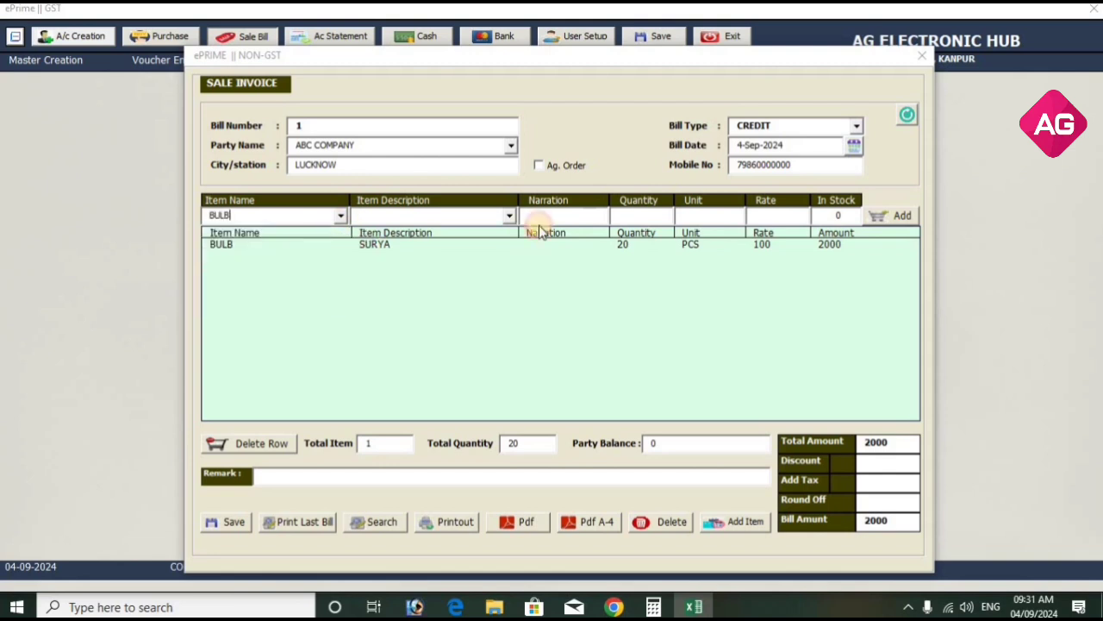
{"action": "left_click", "coordinate": [510, 216]}
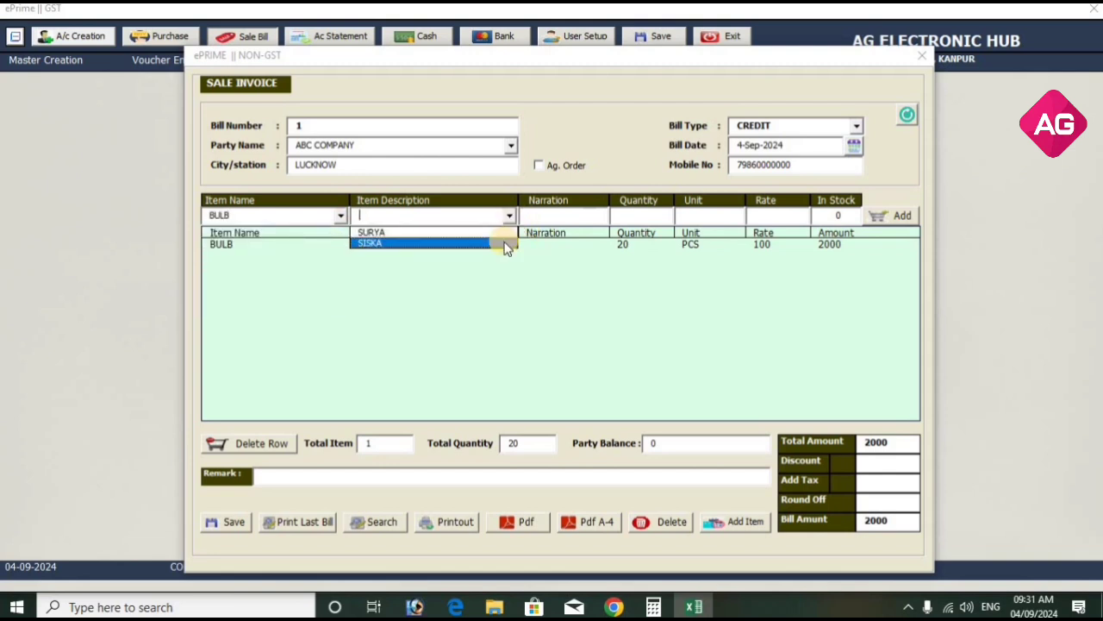
{"action": "left_click", "coordinate": [506, 244]}
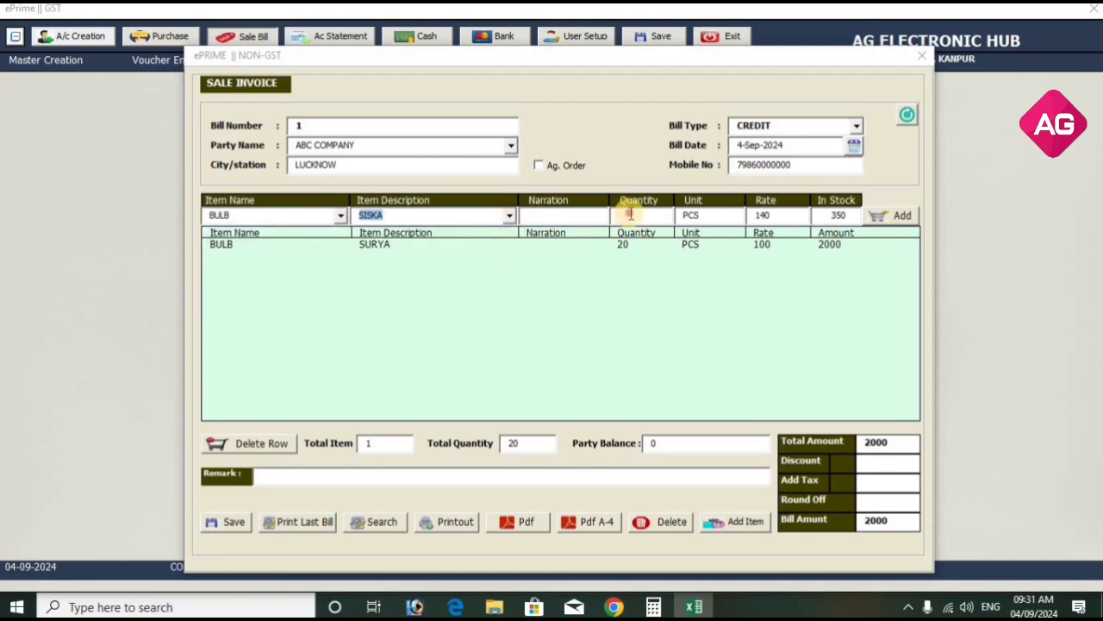
{"action": "key", "text": "Return"}
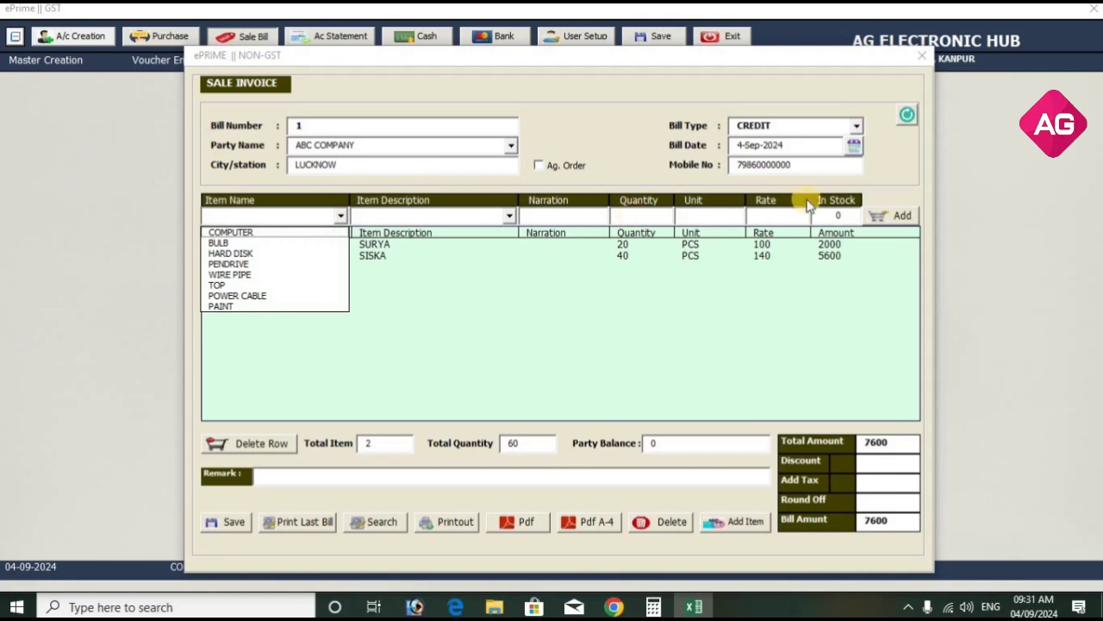
Step: Save the ABC COMPANY sale invoice with its two BULB items
{"action": "left_click", "coordinate": [898, 443]}
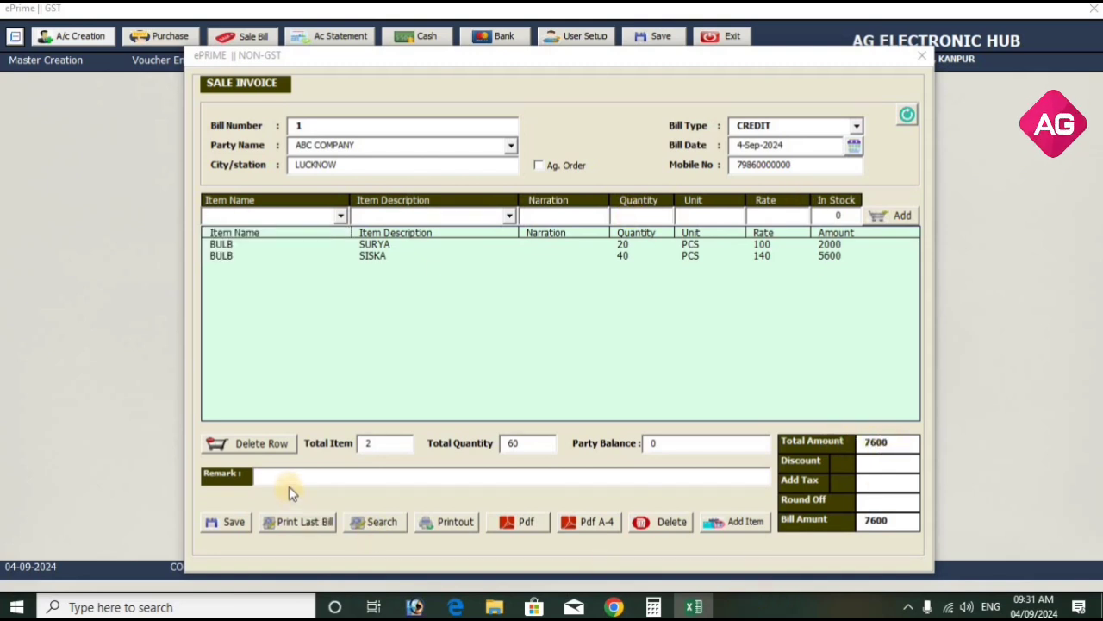
{"action": "left_click", "coordinate": [231, 521]}
{"action": "left_click", "coordinate": [559, 346]}
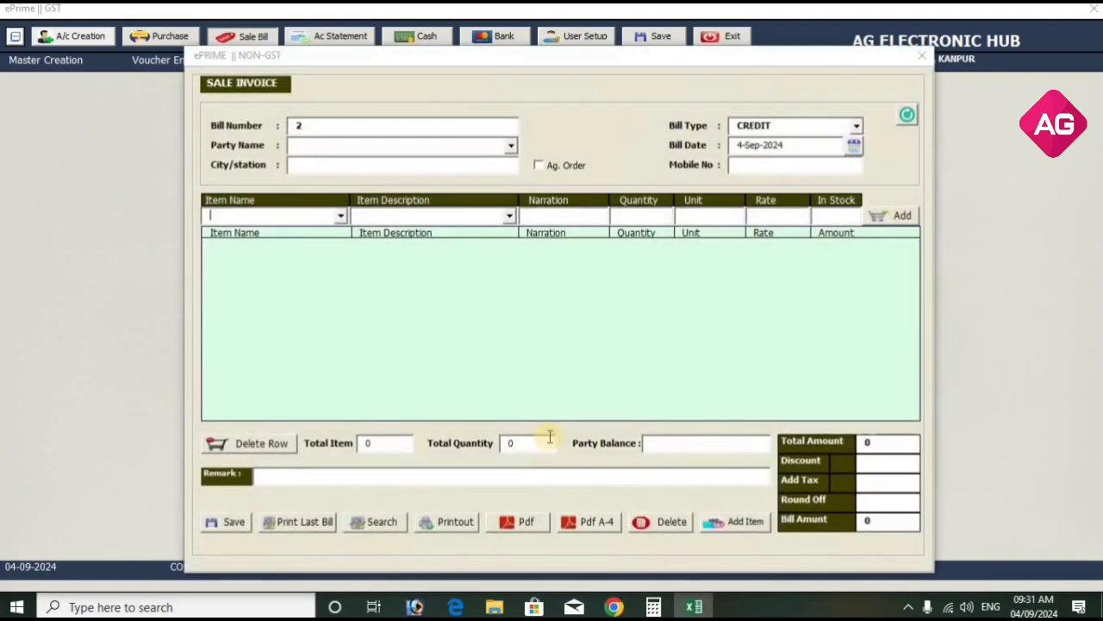
Step: Look up saved sale bill number 1 and load it in the sale invoice form
{"action": "left_click_drag", "start_coordinate": [322, 126], "coordinate": [293, 127]}
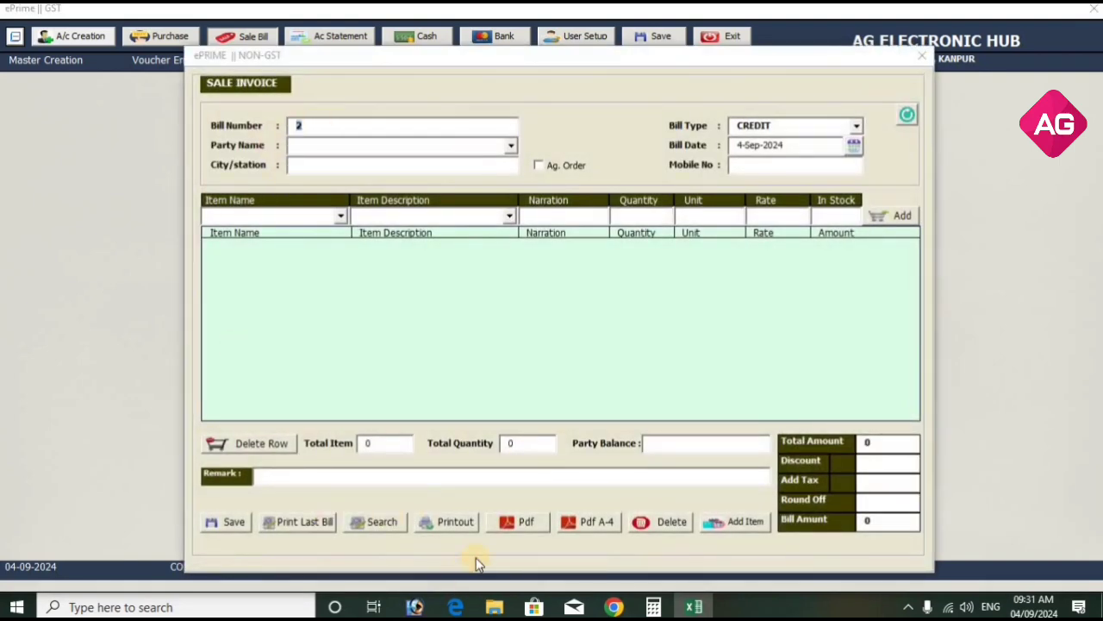
{"action": "left_click", "coordinate": [374, 528]}
{"action": "type", "text": "1"}
{"action": "key", "text": "Return"}
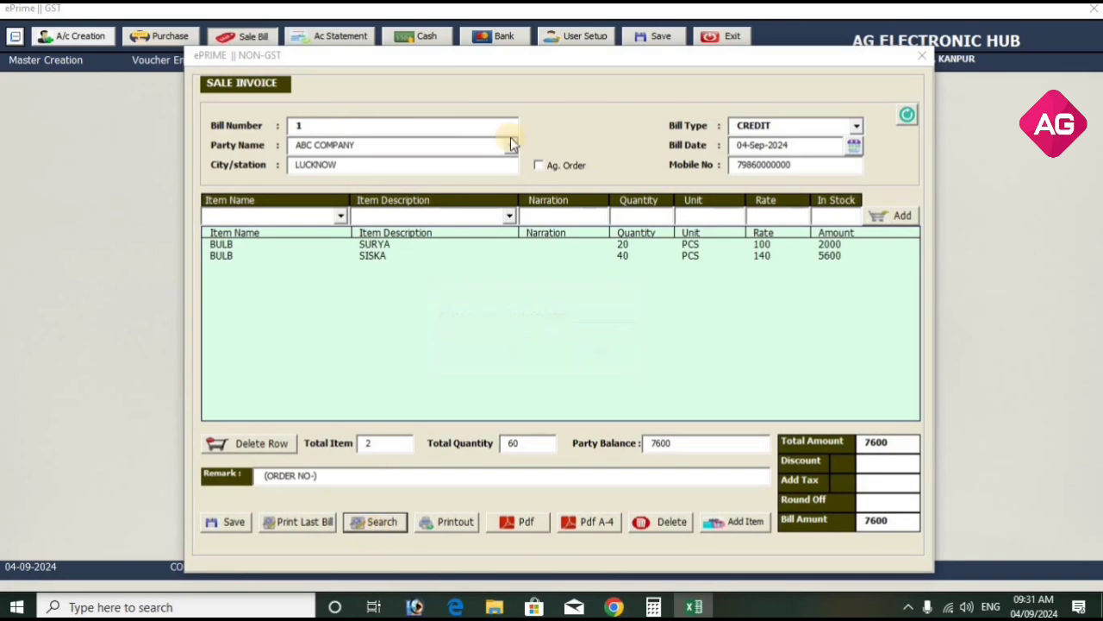
Step: Generate the PDF of ABC COMPANY's sale bill number 1 and enlarge the PDF window to full screen
{"action": "left_click", "coordinate": [529, 522]}
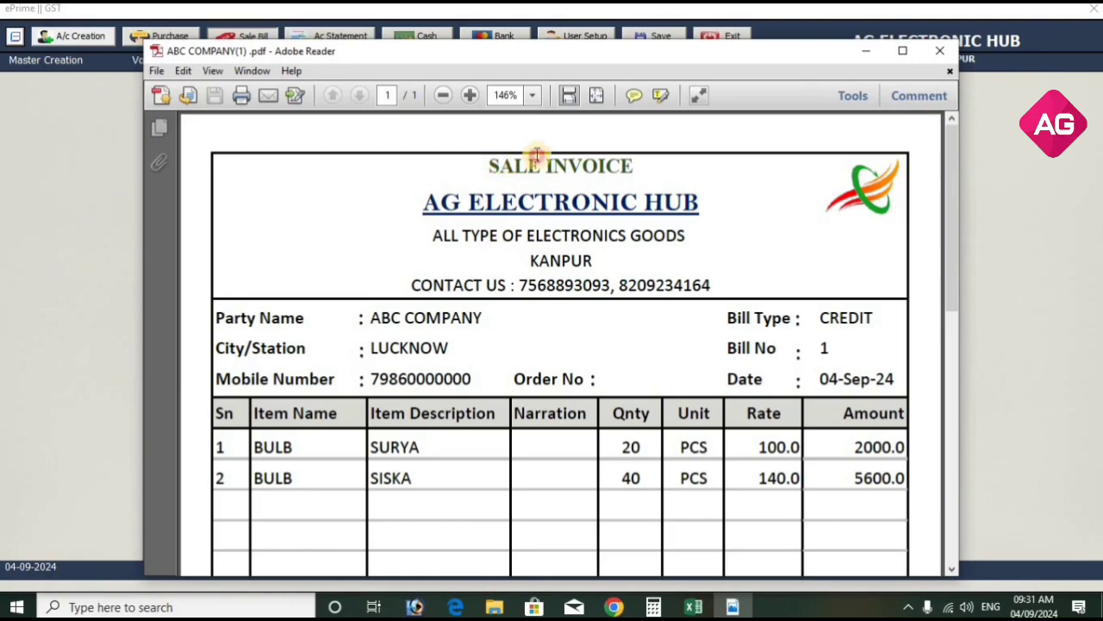
{"action": "left_click_drag", "start_coordinate": [490, 164], "coordinate": [634, 165]}
{"action": "left_click", "coordinate": [903, 51]}
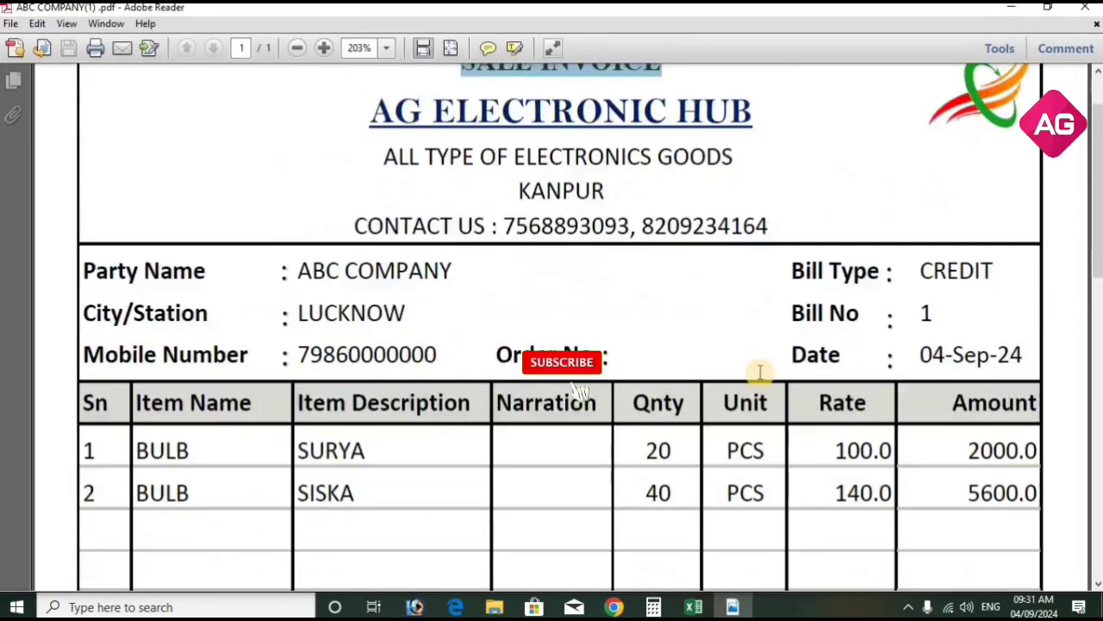
Step: Review the sale invoice PDF from its header and item rows to the grand total, and close it
{"action": "scroll", "coordinate": [759, 373], "scroll_direction": "down", "scroll_amount": 3}
{"action": "left_click", "coordinate": [296, 48]}
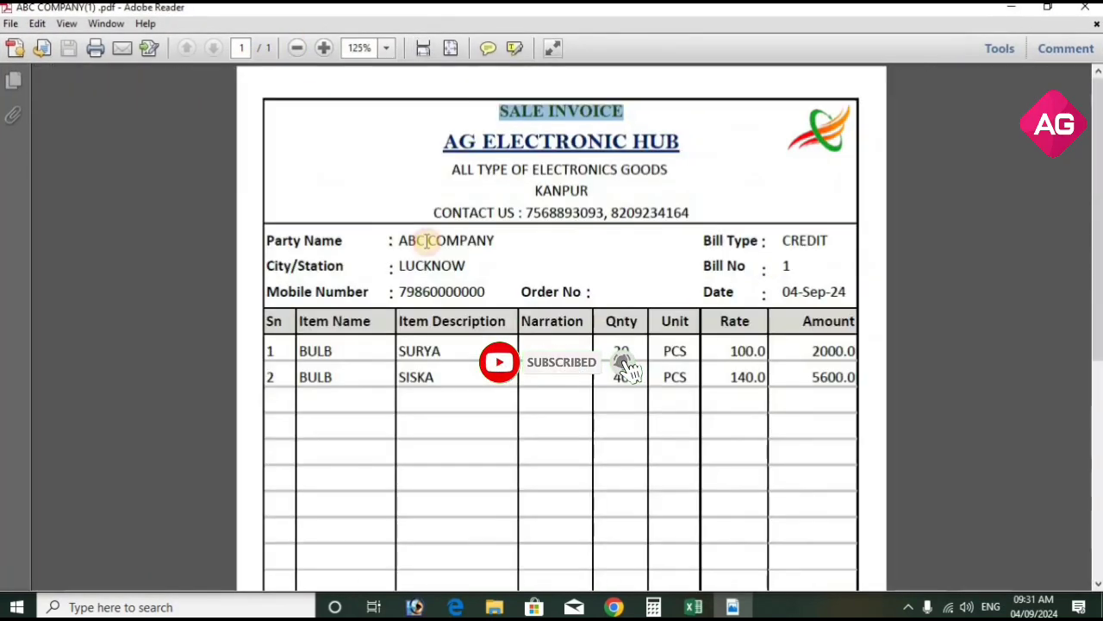
{"action": "scroll", "coordinate": [712, 577], "scroll_direction": "down", "scroll_amount": 6}
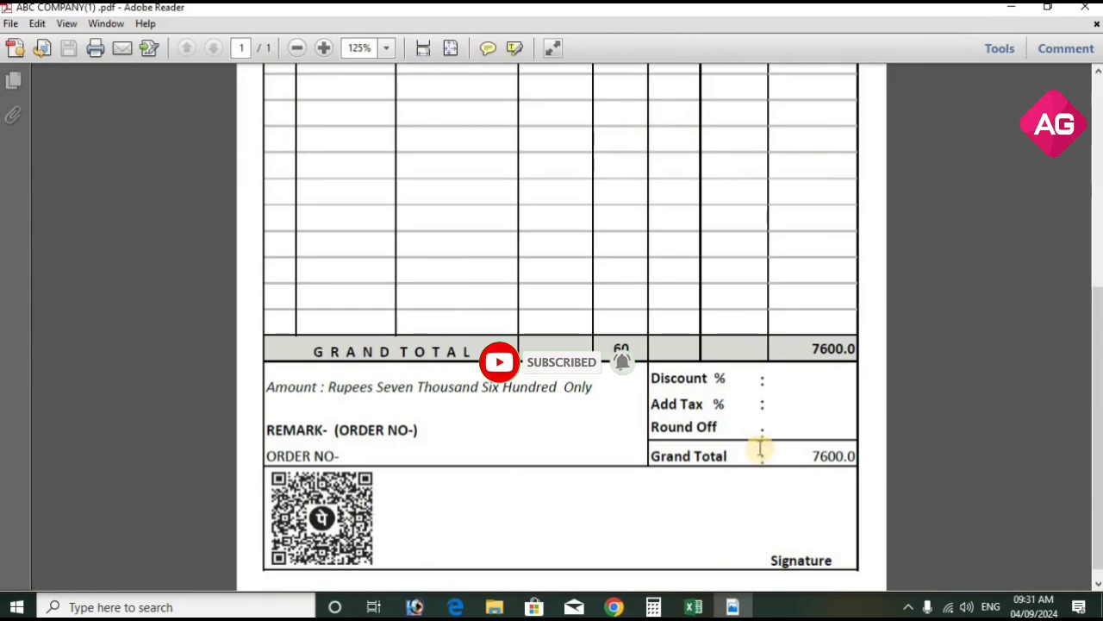
{"action": "scroll", "coordinate": [766, 479], "scroll_direction": "up", "scroll_amount": 6}
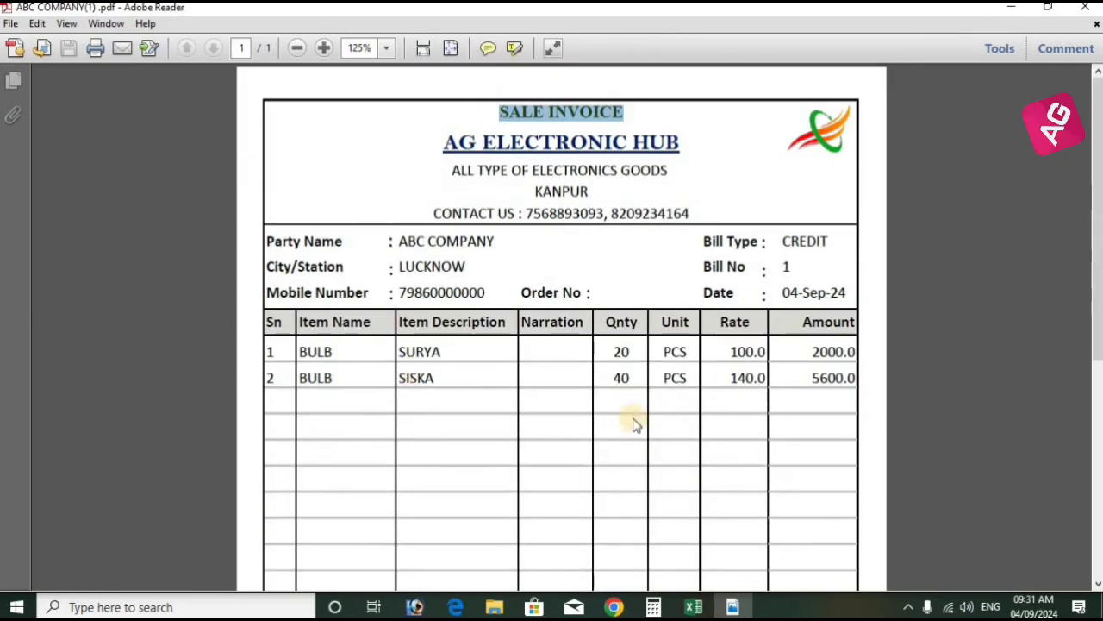
{"action": "scroll", "coordinate": [648, 429], "scroll_direction": "down", "scroll_amount": 6}
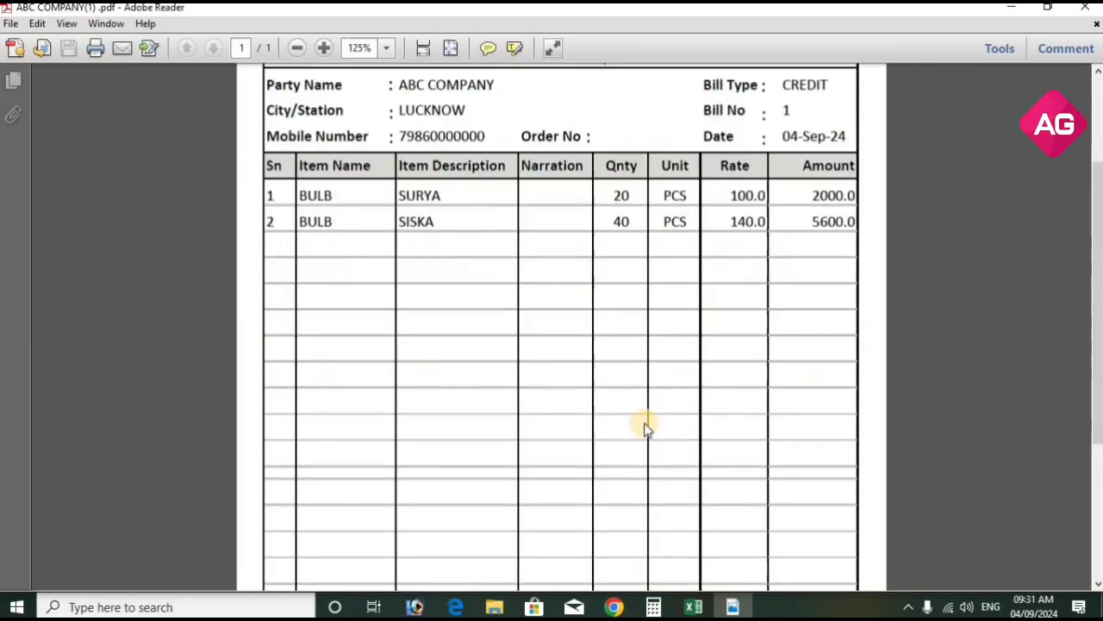
{"action": "scroll", "coordinate": [645, 423], "scroll_direction": "up", "scroll_amount": 6}
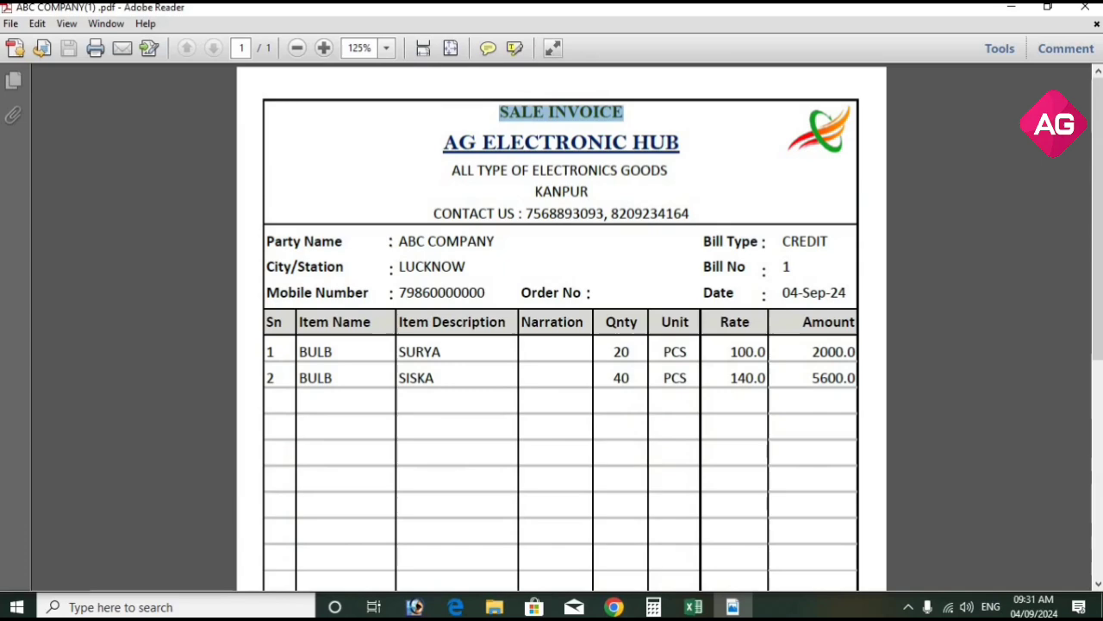
{"action": "left_click", "coordinate": [1085, 7]}
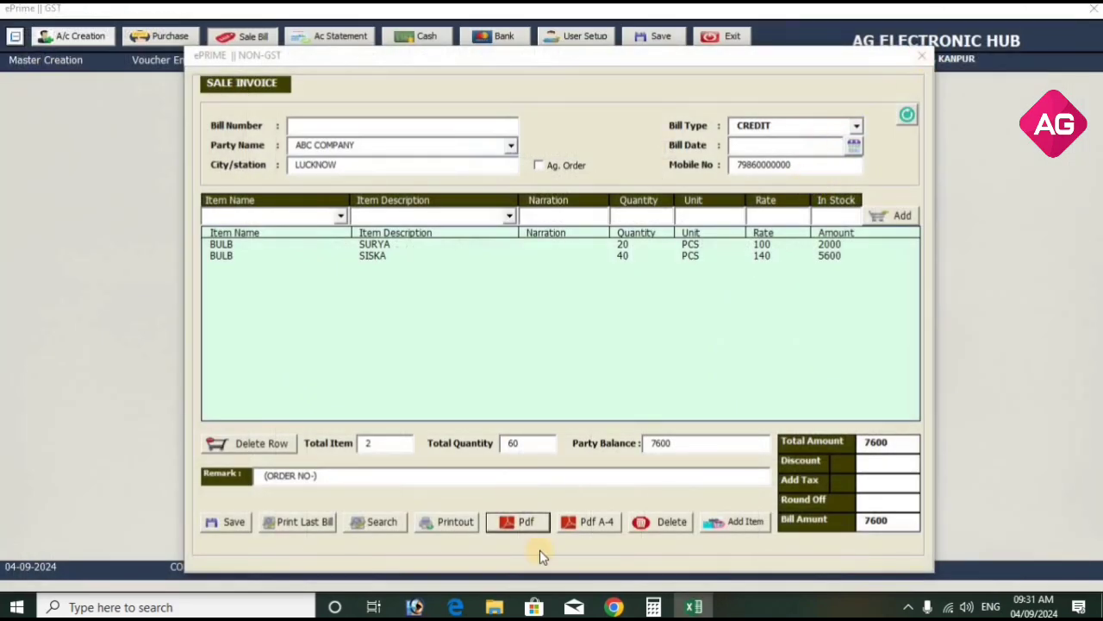
Step: Try to export the sale invoice as an A-4 PDF, and view the item creation list
{"action": "left_click", "coordinate": [597, 527]}
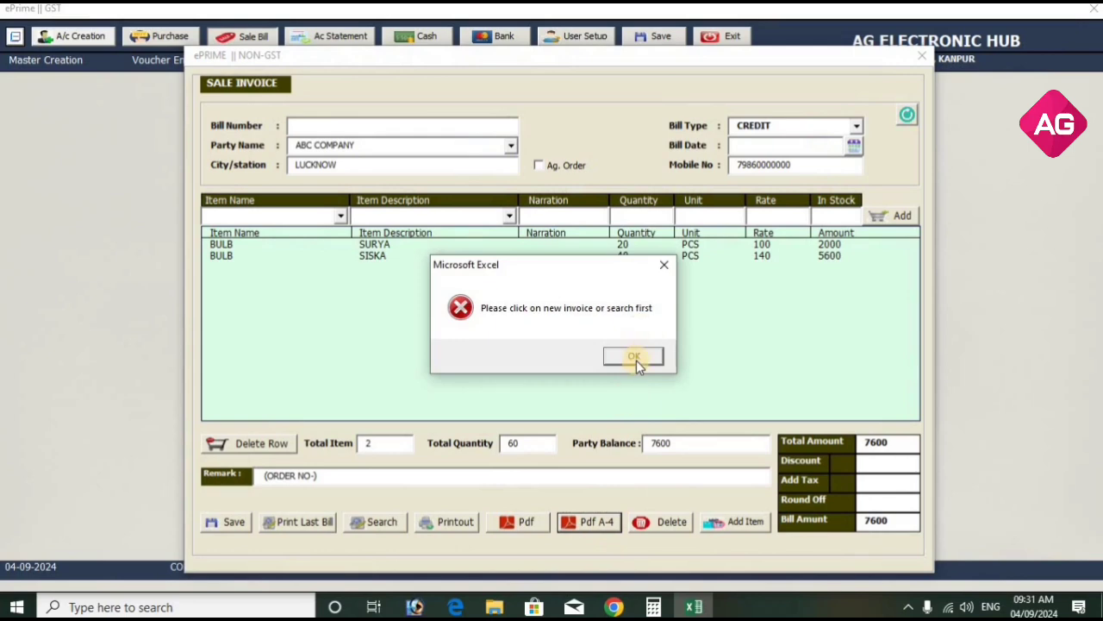
{"action": "left_click", "coordinate": [633, 355]}
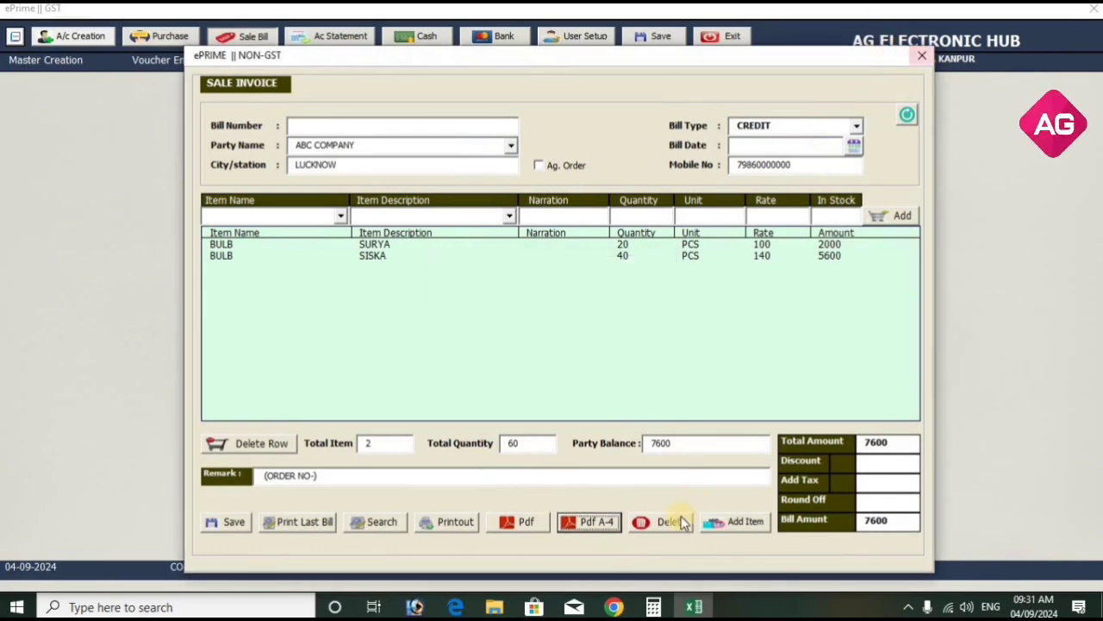
{"action": "left_click", "coordinate": [718, 524]}
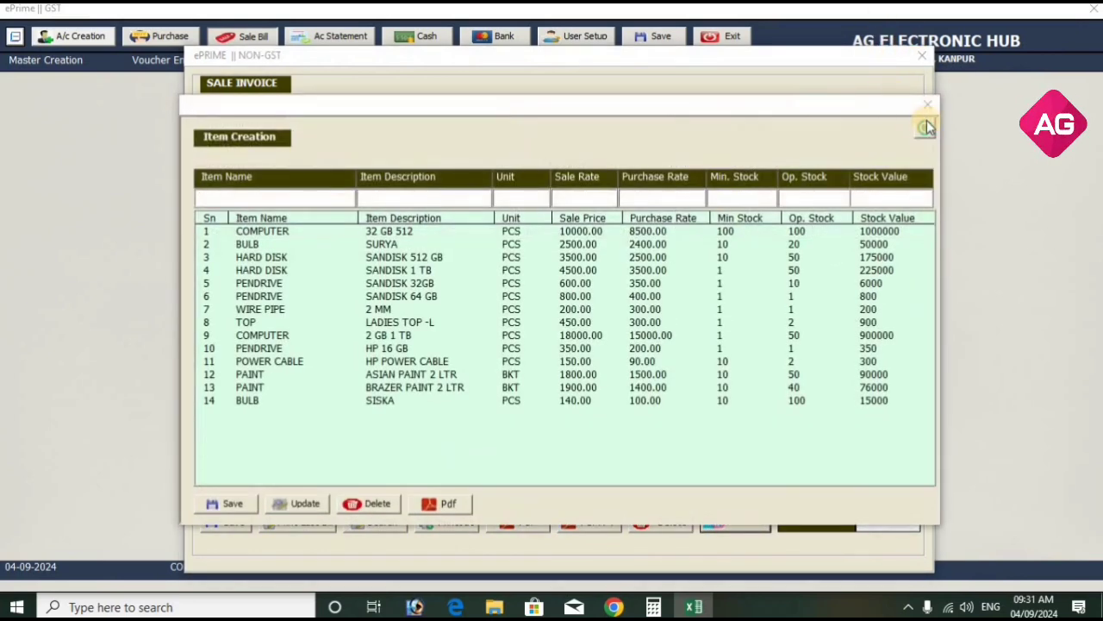
{"action": "left_click", "coordinate": [933, 109]}
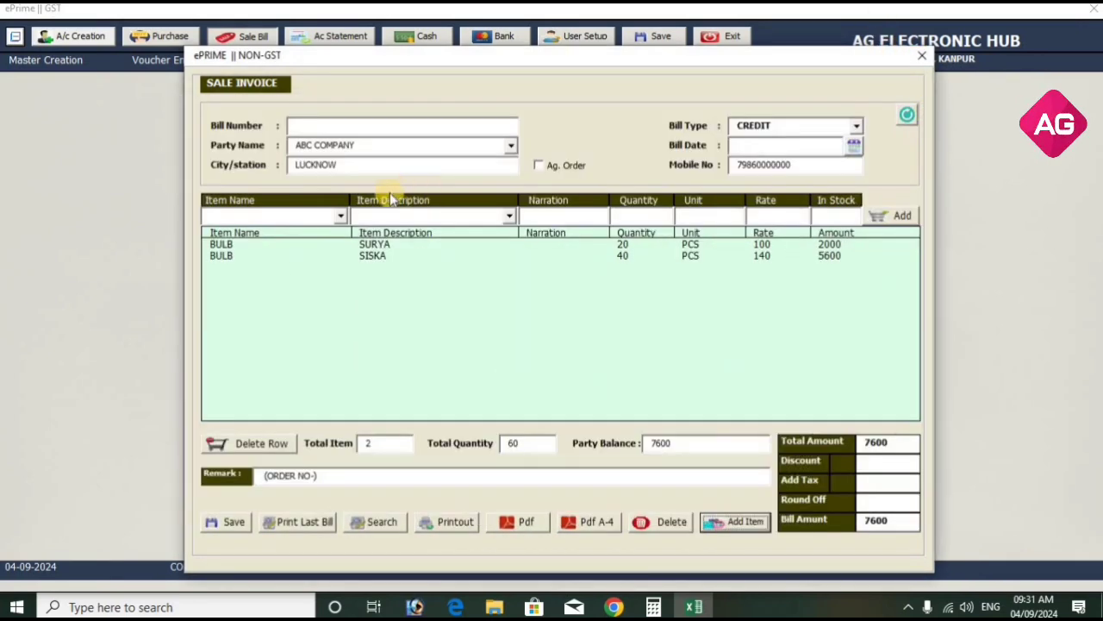
Step: Reset the sale invoice form and load saved invoice number 1 into it
{"action": "left_click", "coordinate": [912, 118]}
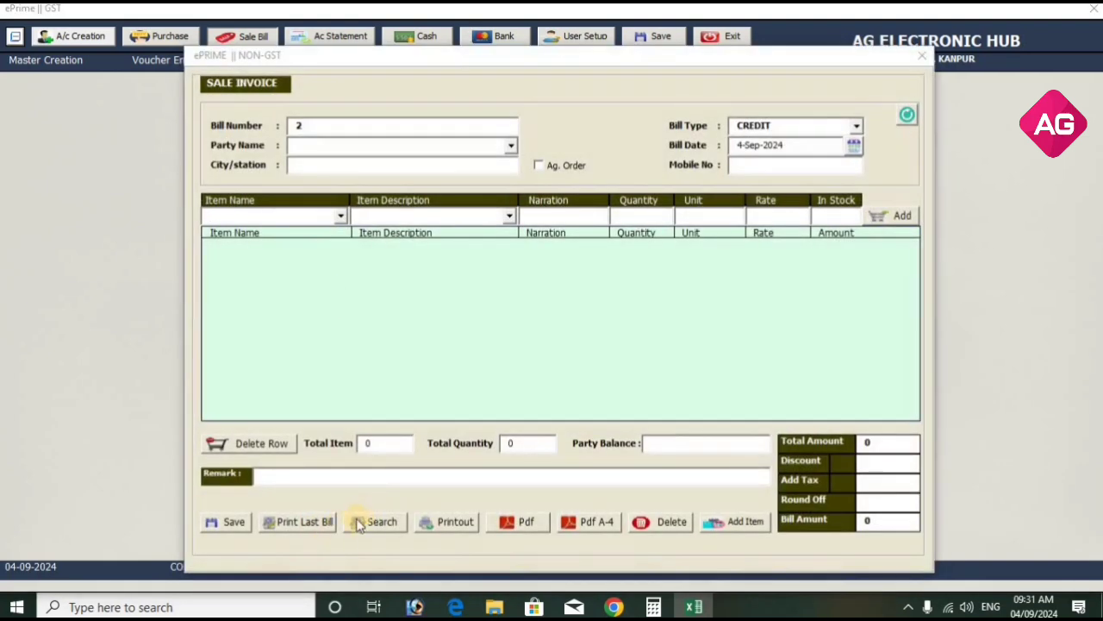
{"action": "left_click", "coordinate": [365, 523]}
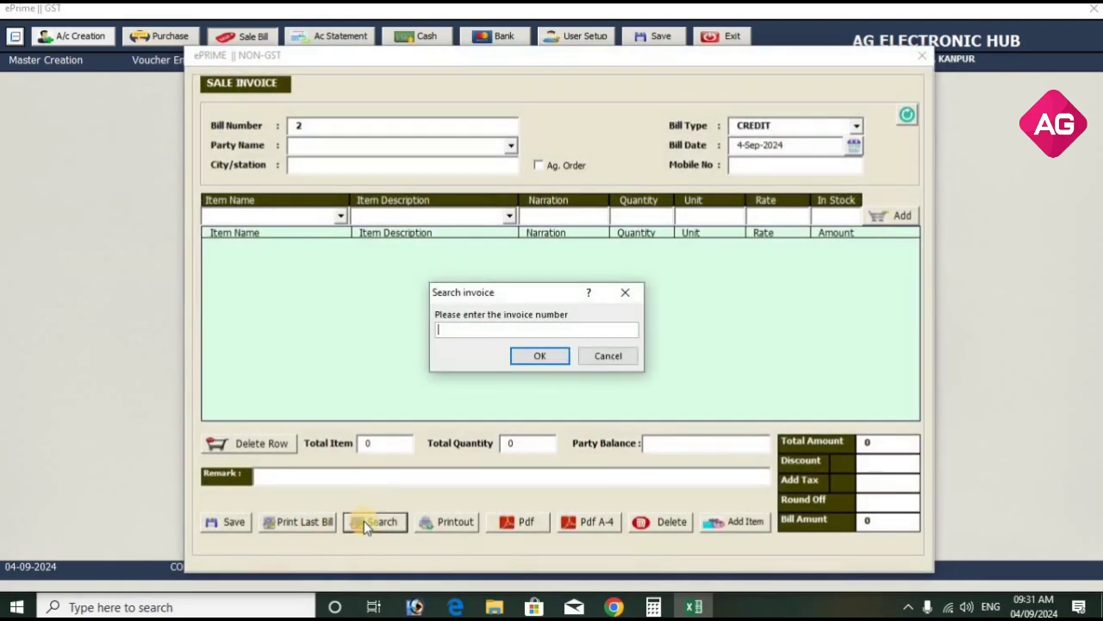
{"action": "type", "text": "1"}
{"action": "key", "text": "Return"}
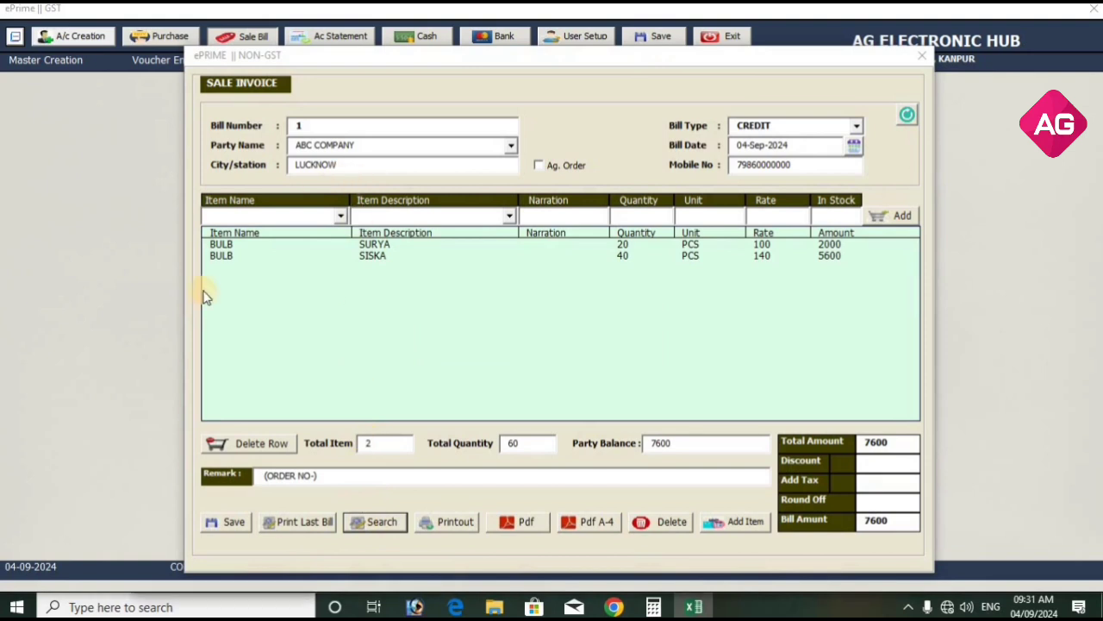
Step: Select BULB as the item name on invoice 1 and close the sale invoice form without adding it
{"action": "left_click", "coordinate": [342, 216]}
{"action": "left_click", "coordinate": [342, 216]}
{"action": "left_click", "coordinate": [342, 218]}
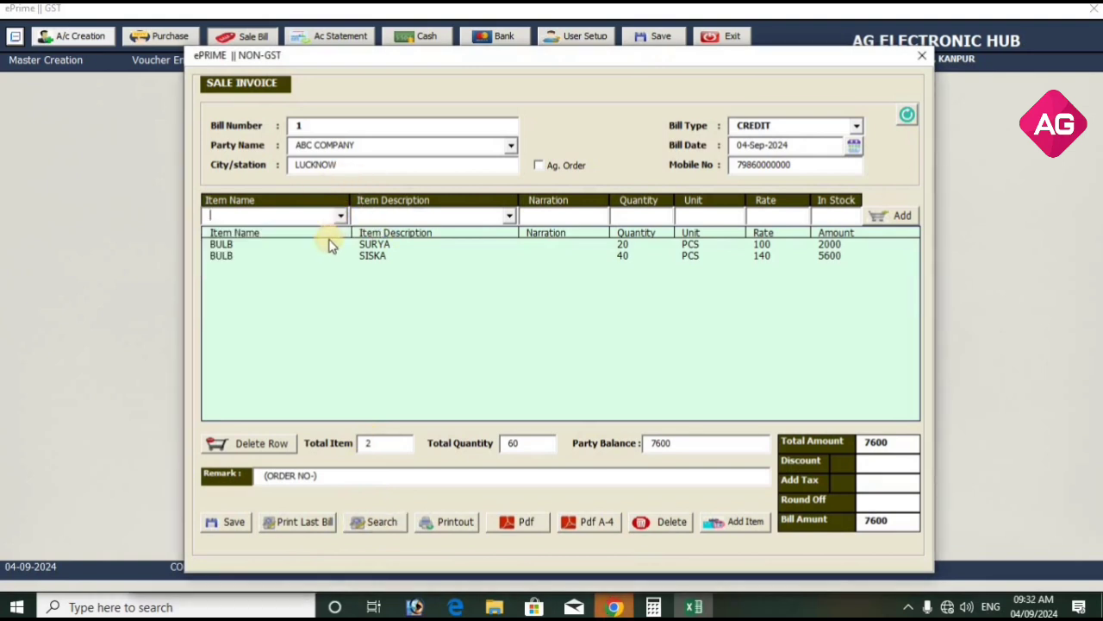
{"action": "left_click", "coordinate": [341, 216]}
{"action": "left_click", "coordinate": [315, 241]}
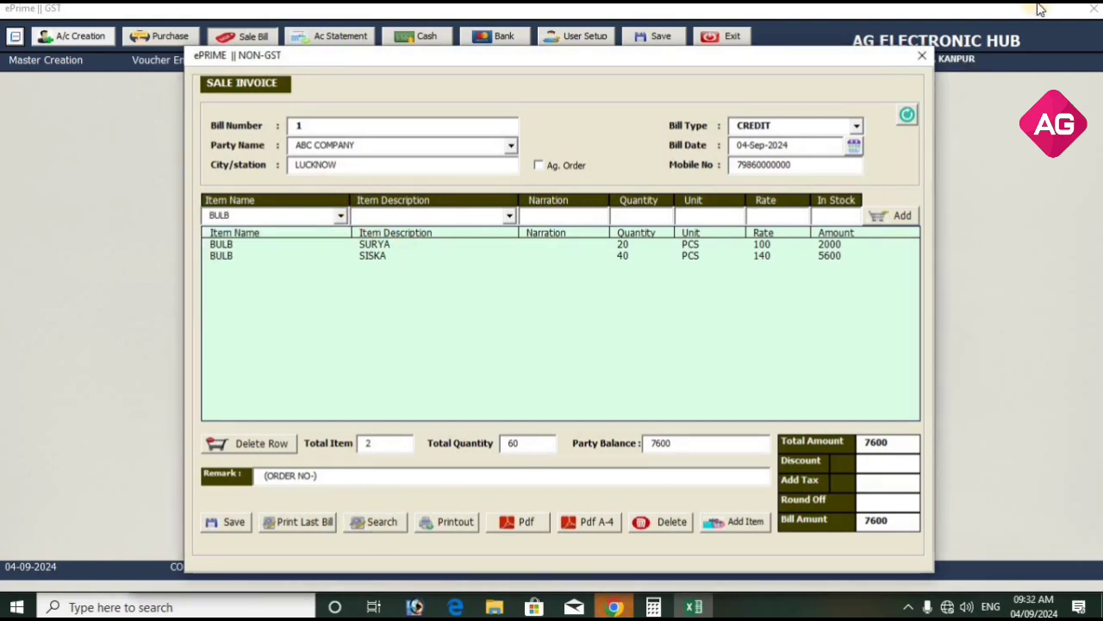
{"action": "left_click", "coordinate": [922, 55]}
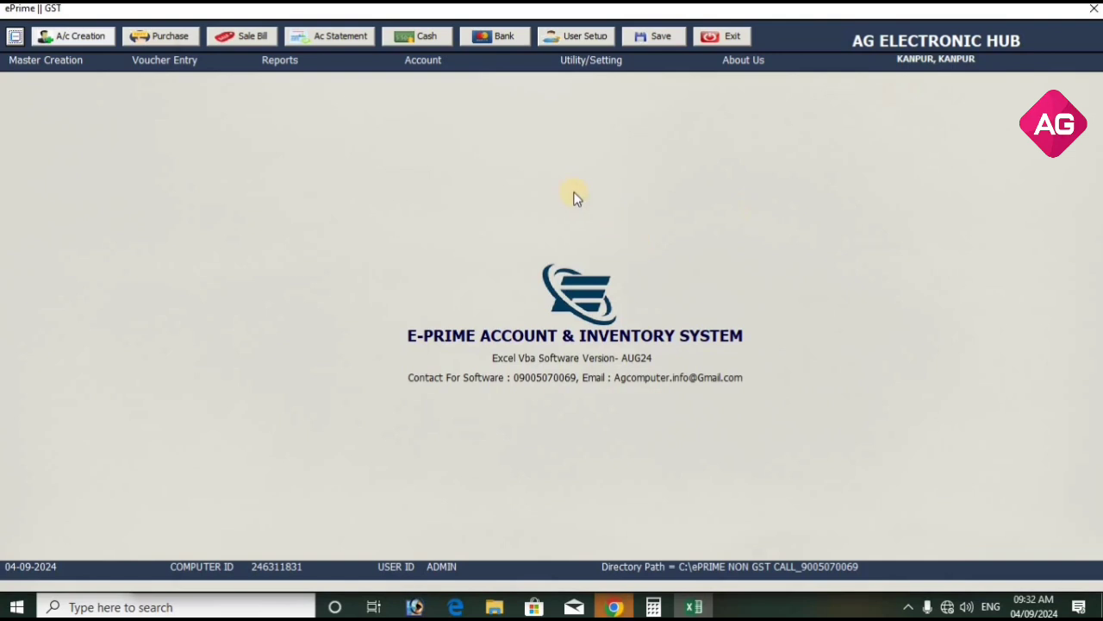